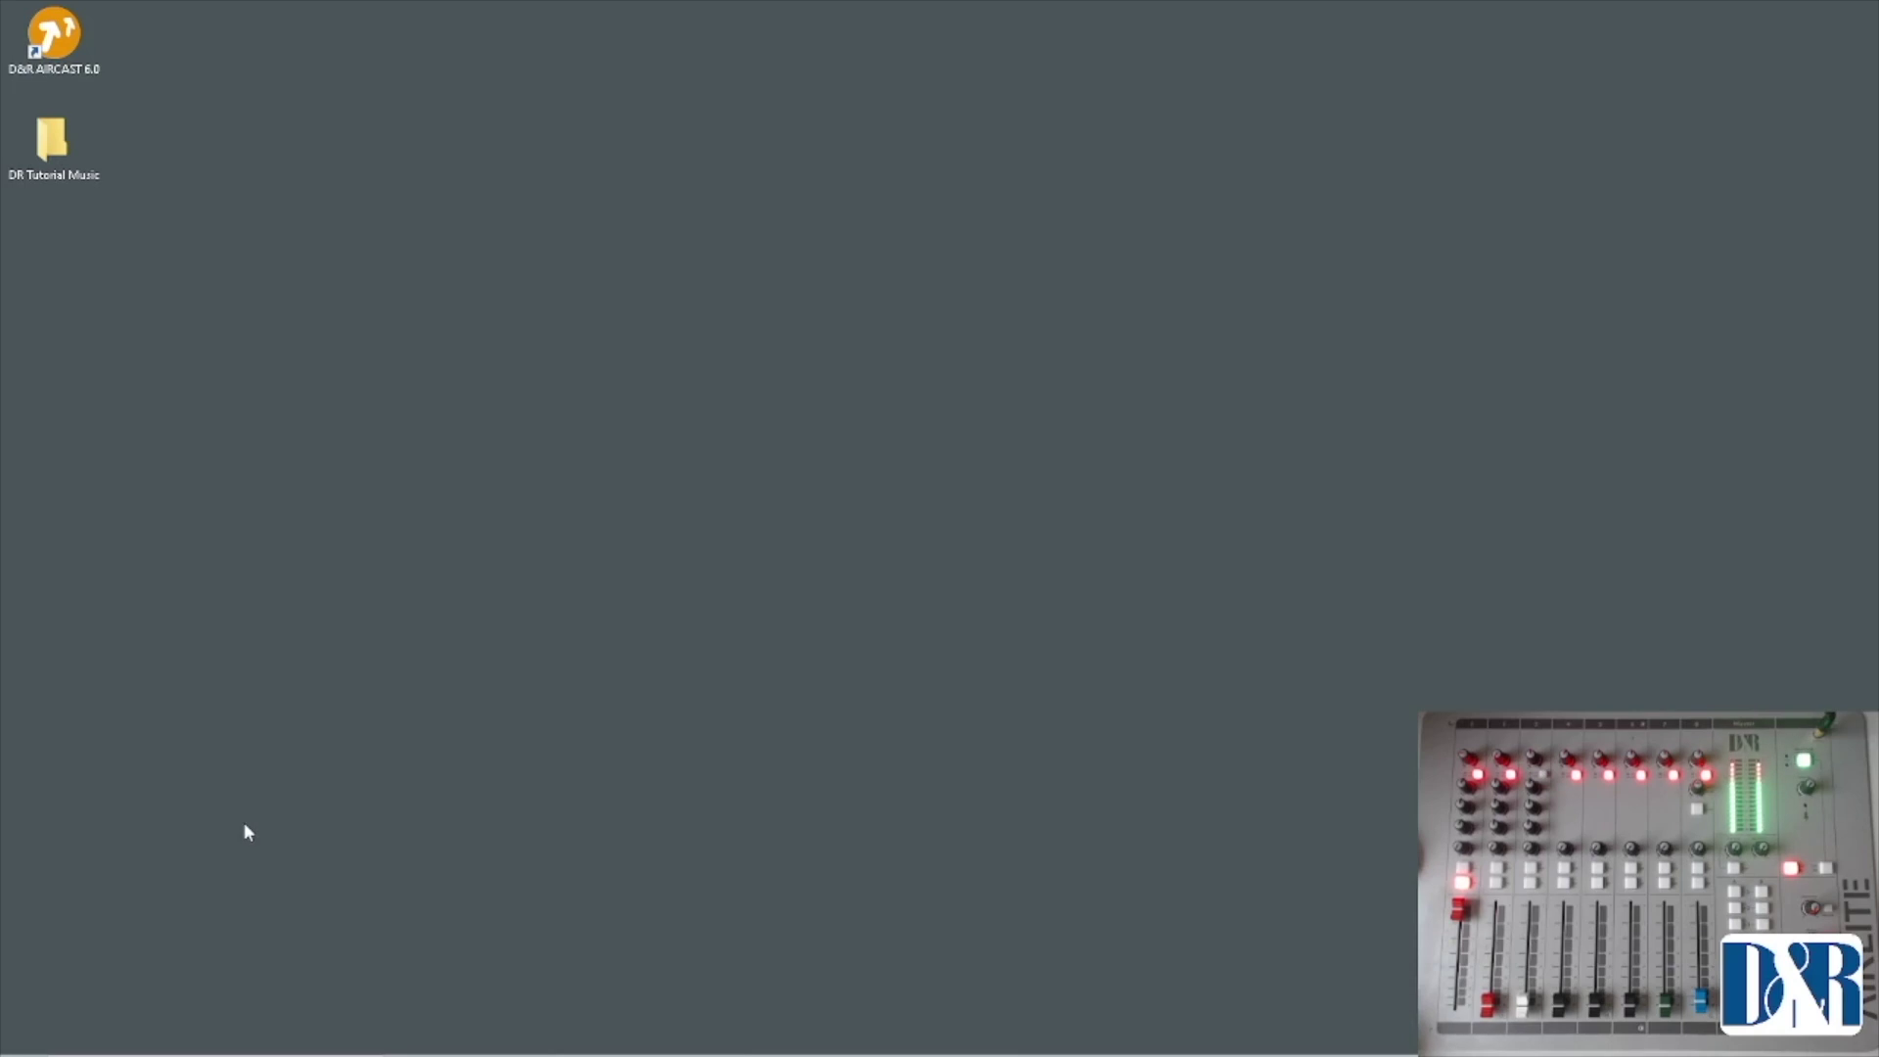
Step: Launch the D&R AIRCAST 6.0 Configuration utility from the Start menu program group
left_click(22, 1037)
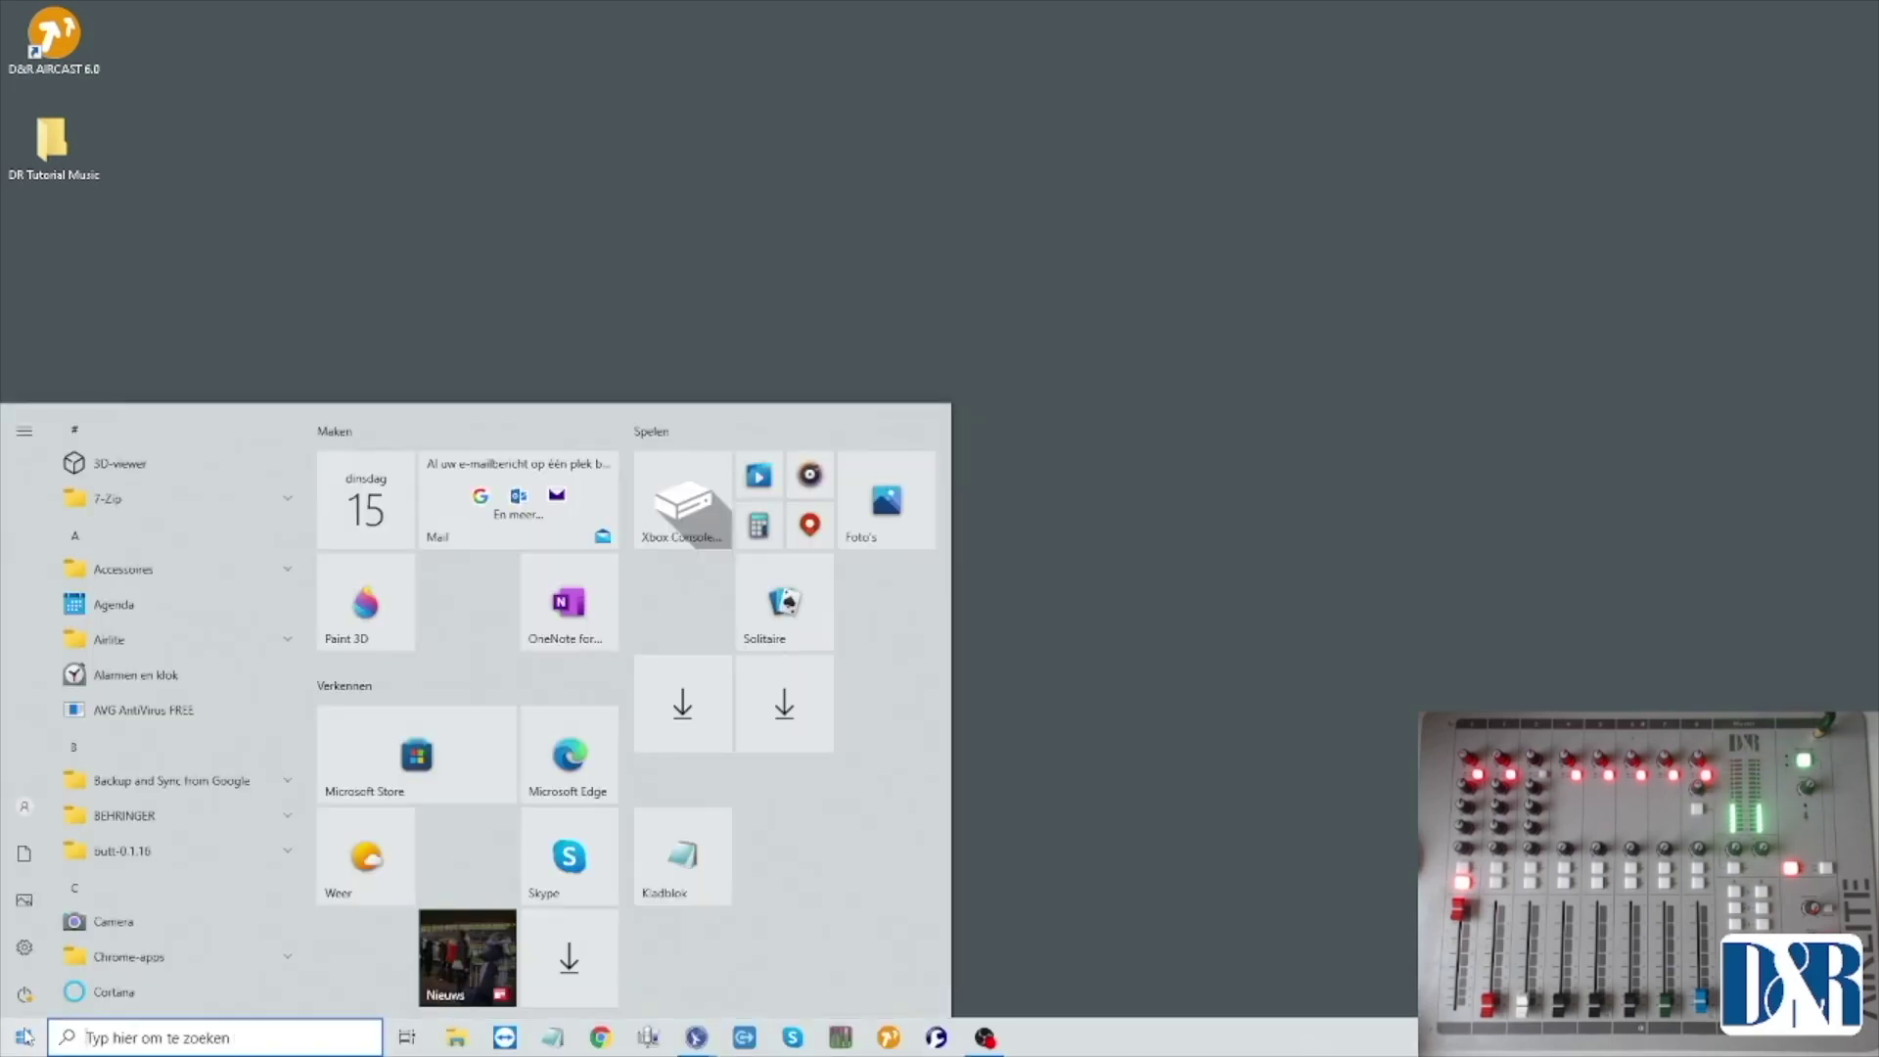
scroll(136, 885, "down", 3)
left_click(195, 822)
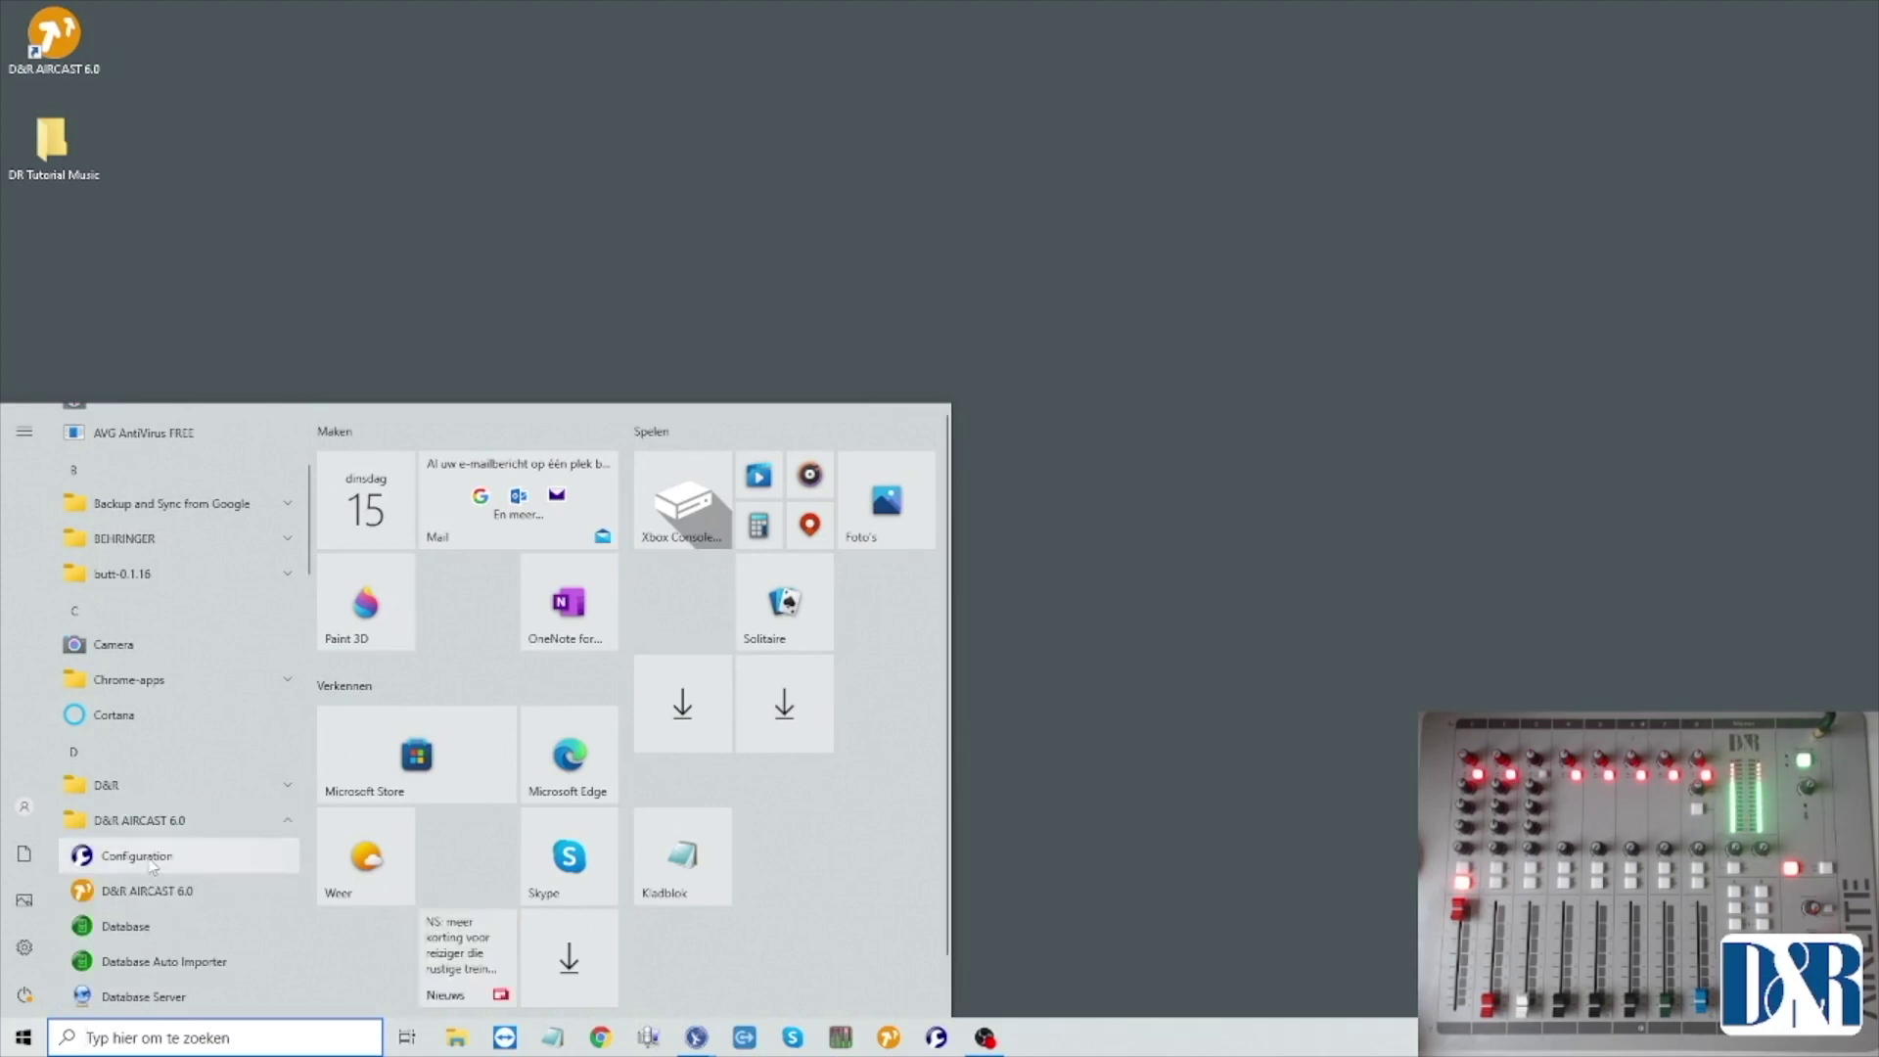
left_click(139, 856)
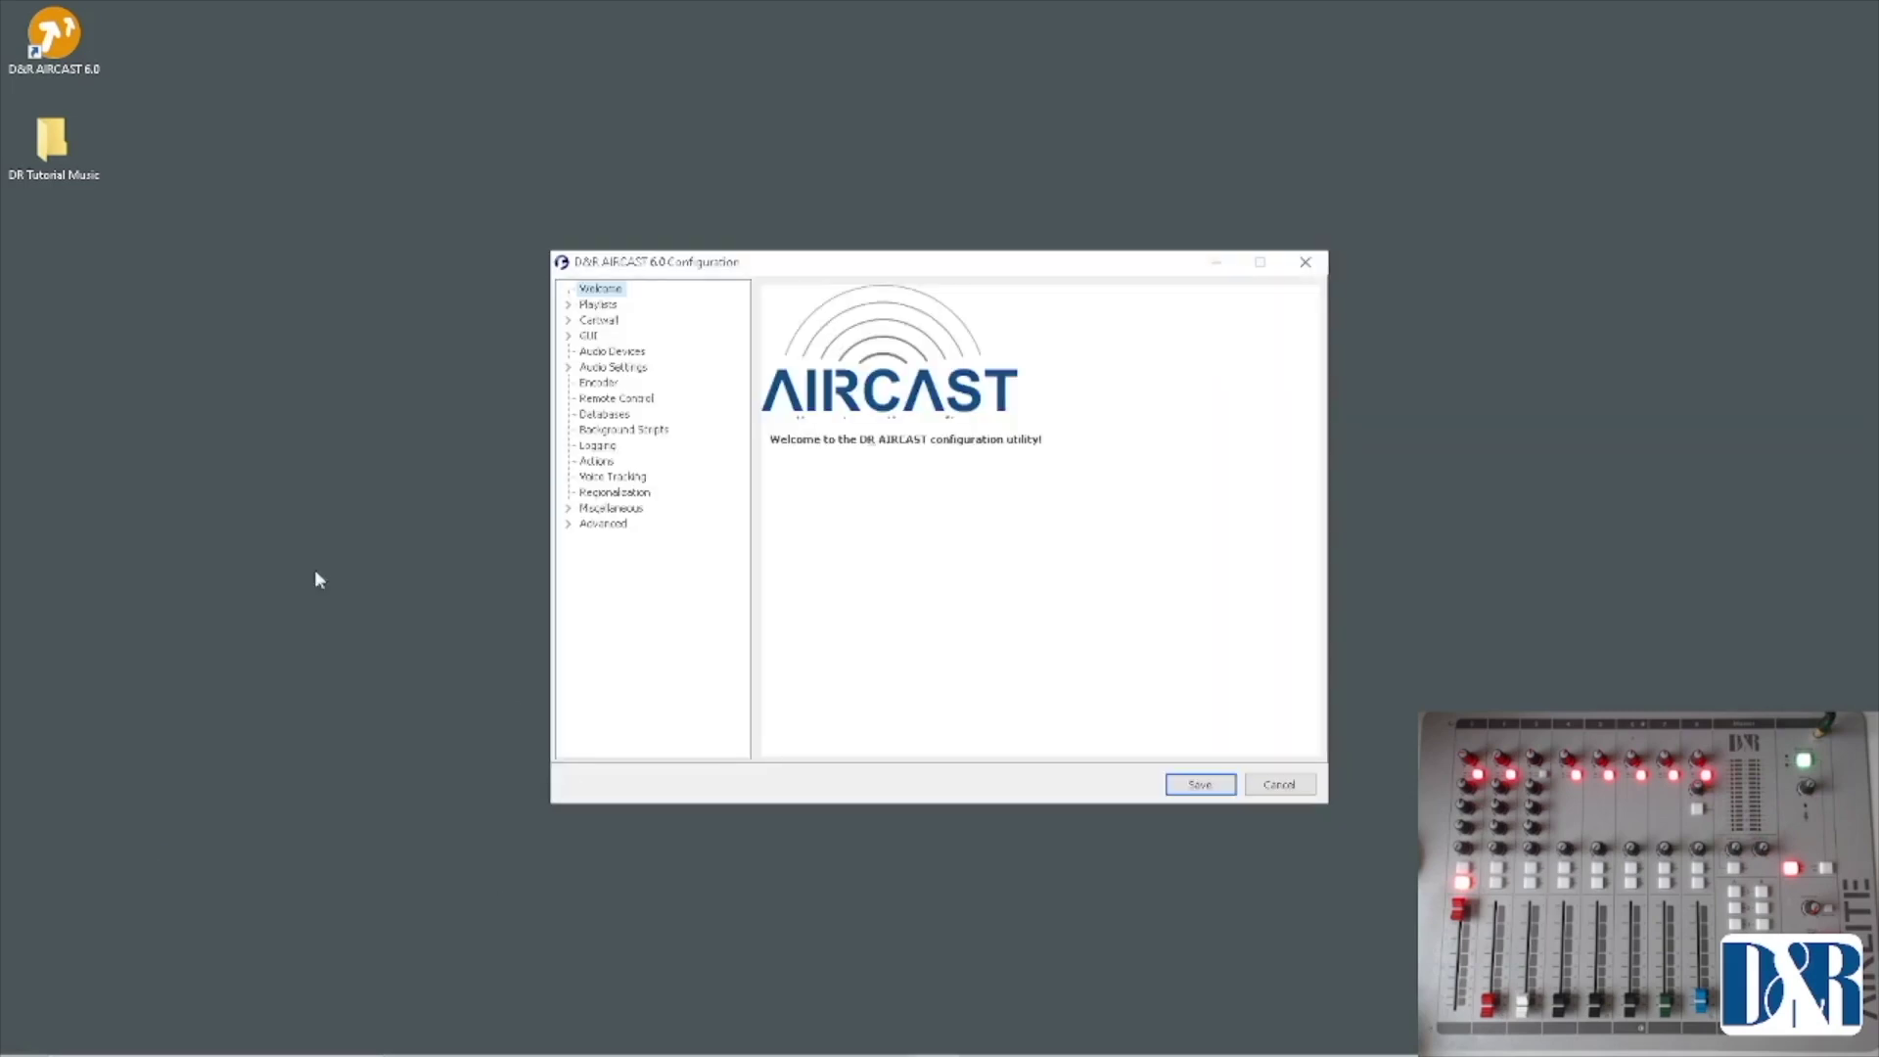
Step: On the Databases page, untick the second Database entry and list the addable database types
left_click(605, 414)
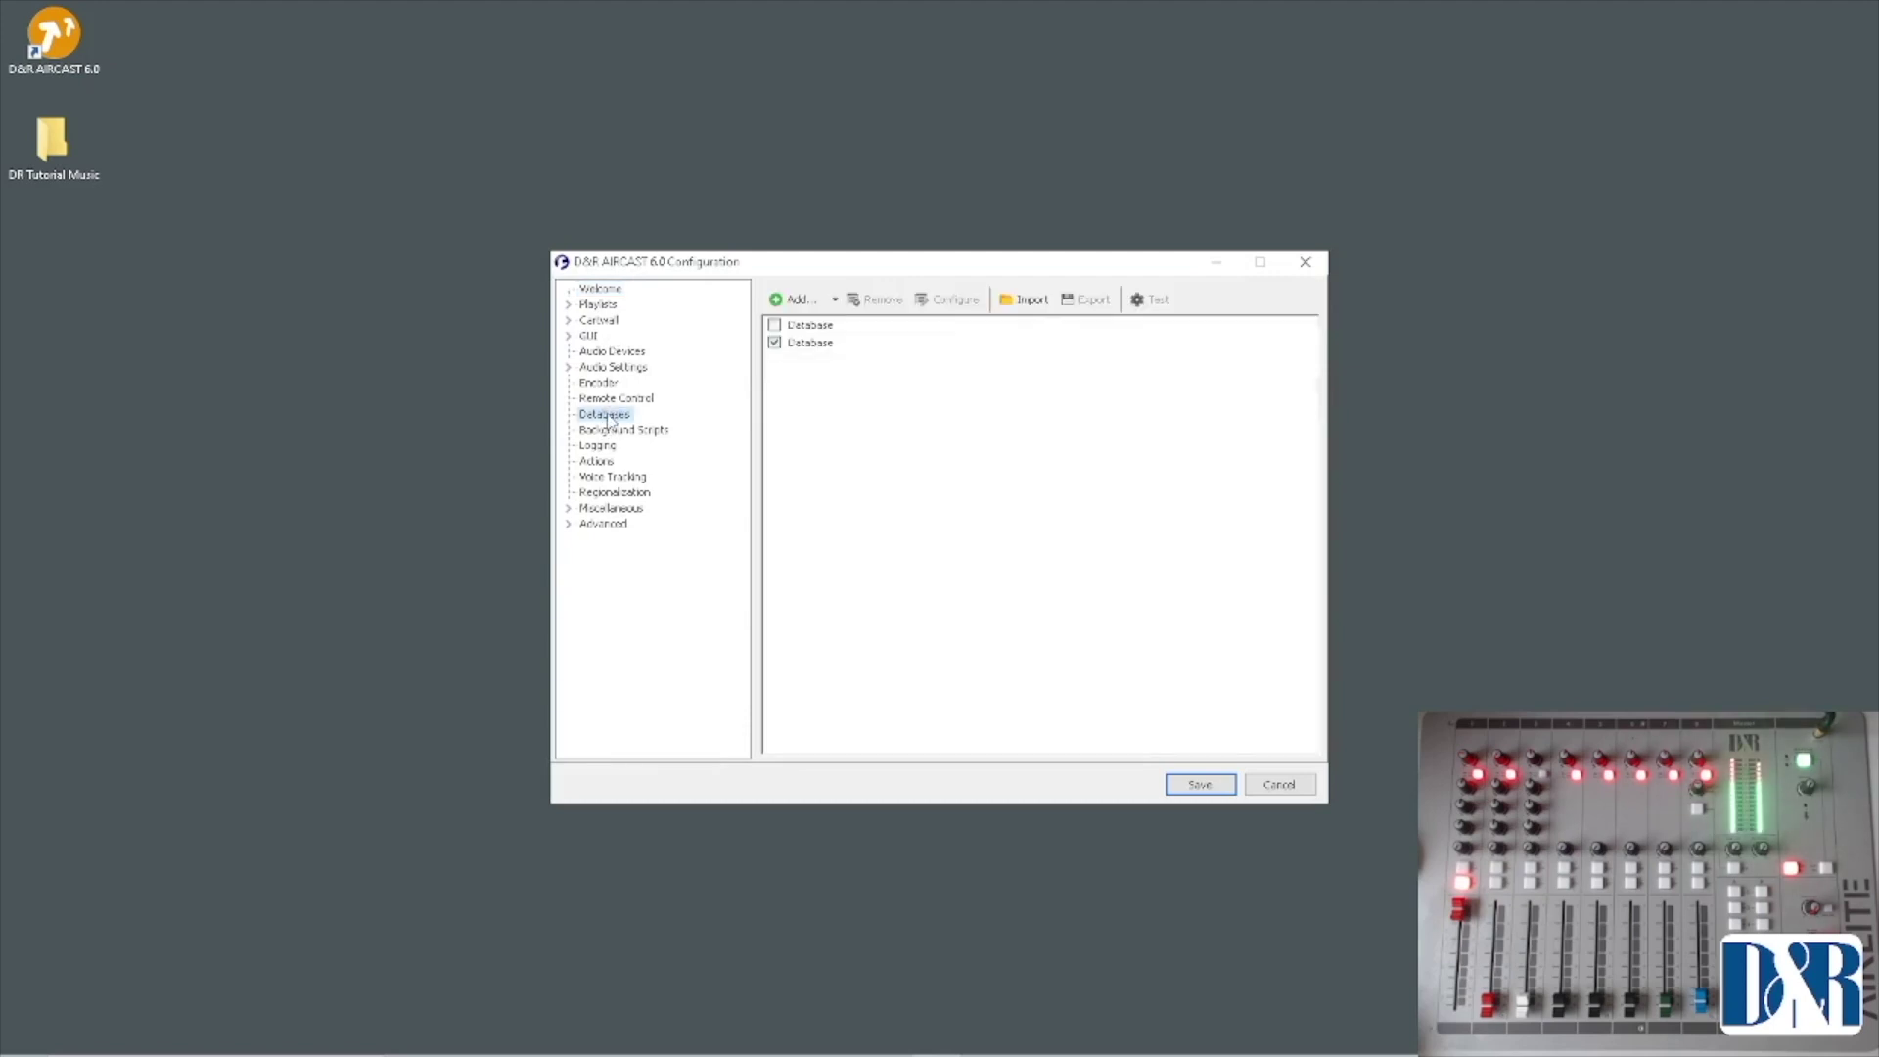
left_click(775, 343)
left_click(809, 347)
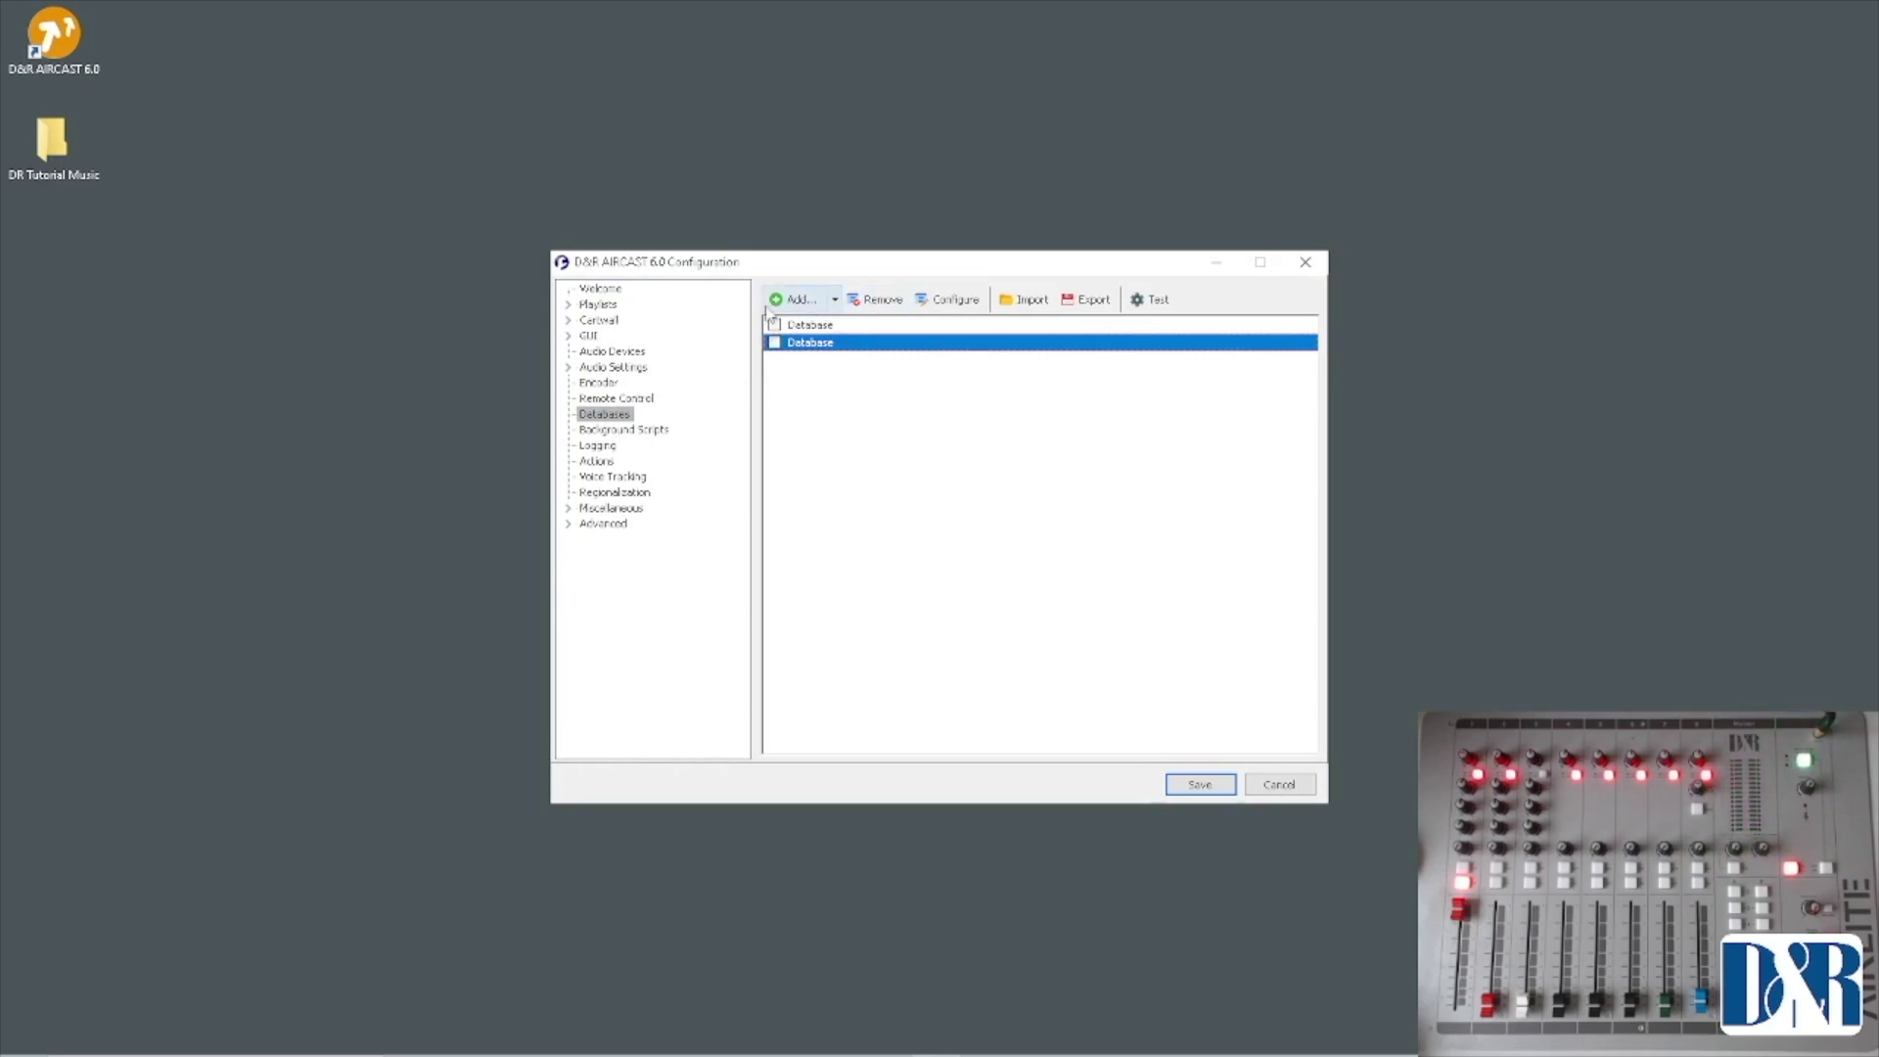
left_click(787, 303)
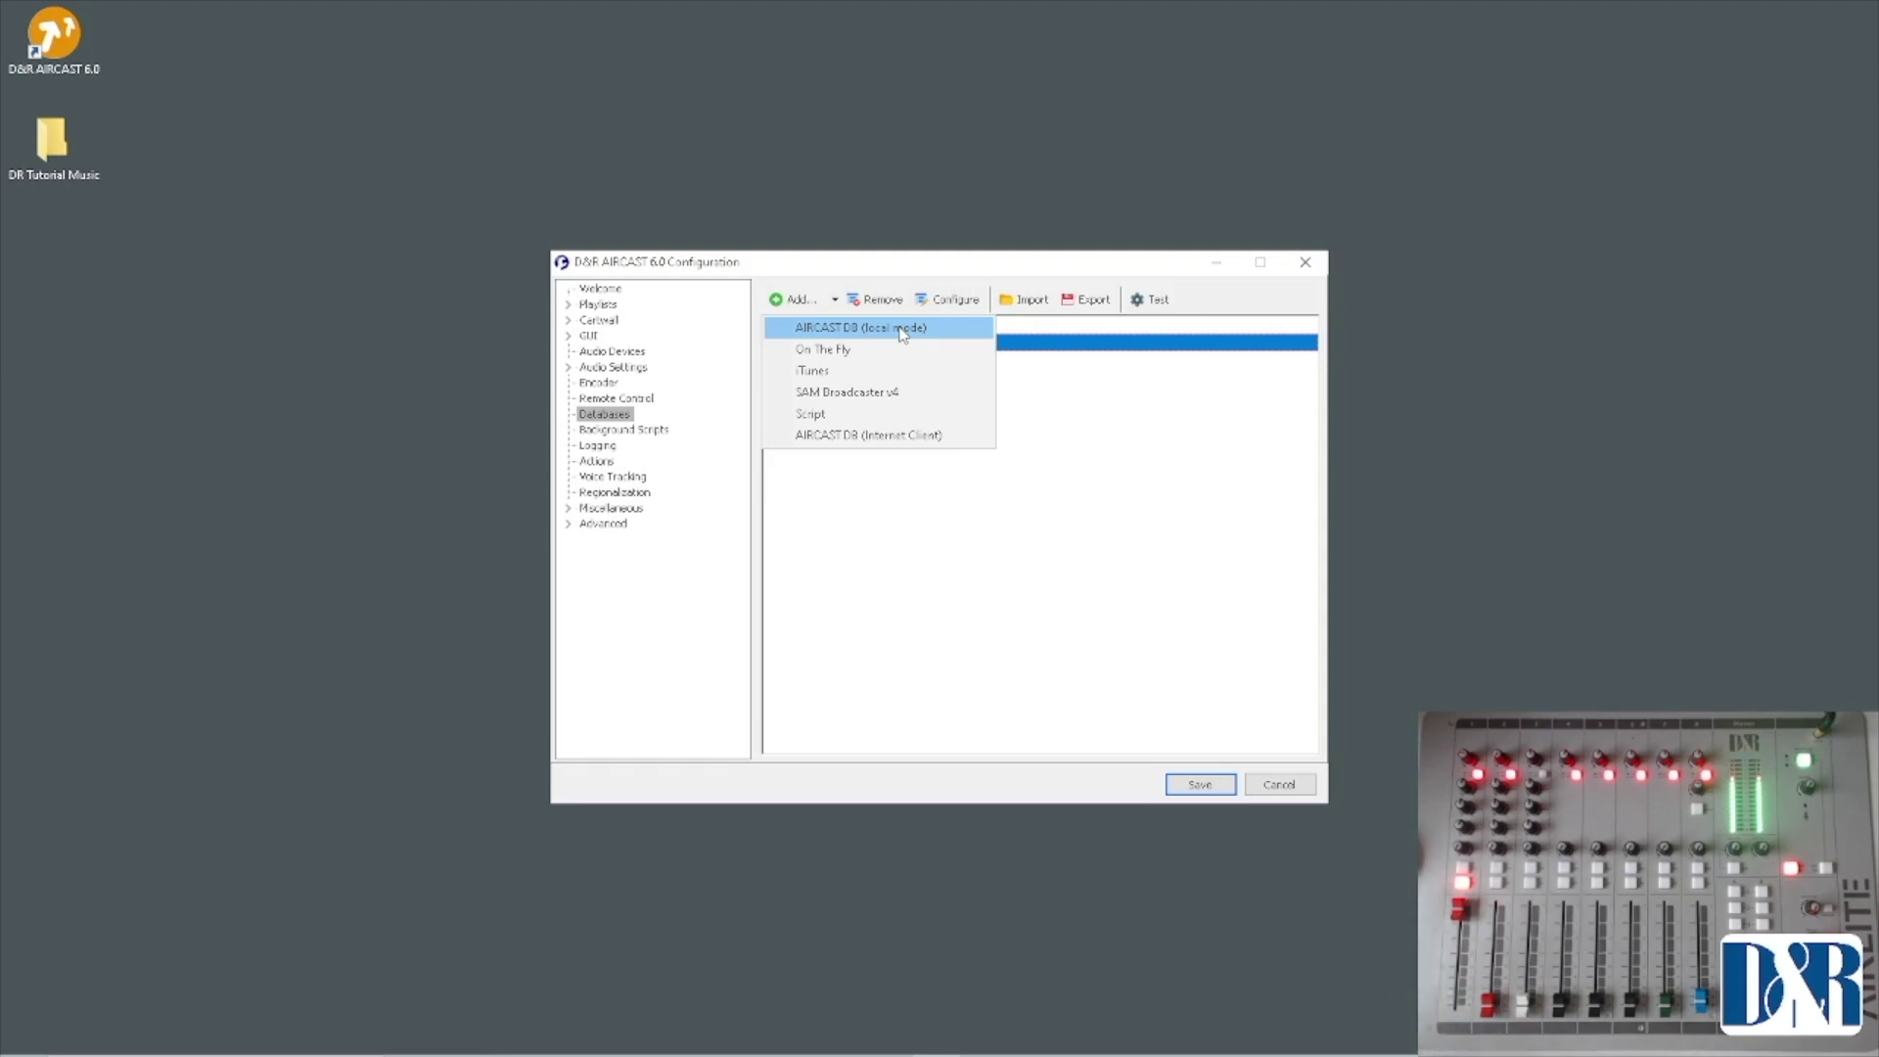
Step: Add an AIRCAST DB (local mode) and create its file as database_DR.mldb, replacing the existing one
left_click(901, 334)
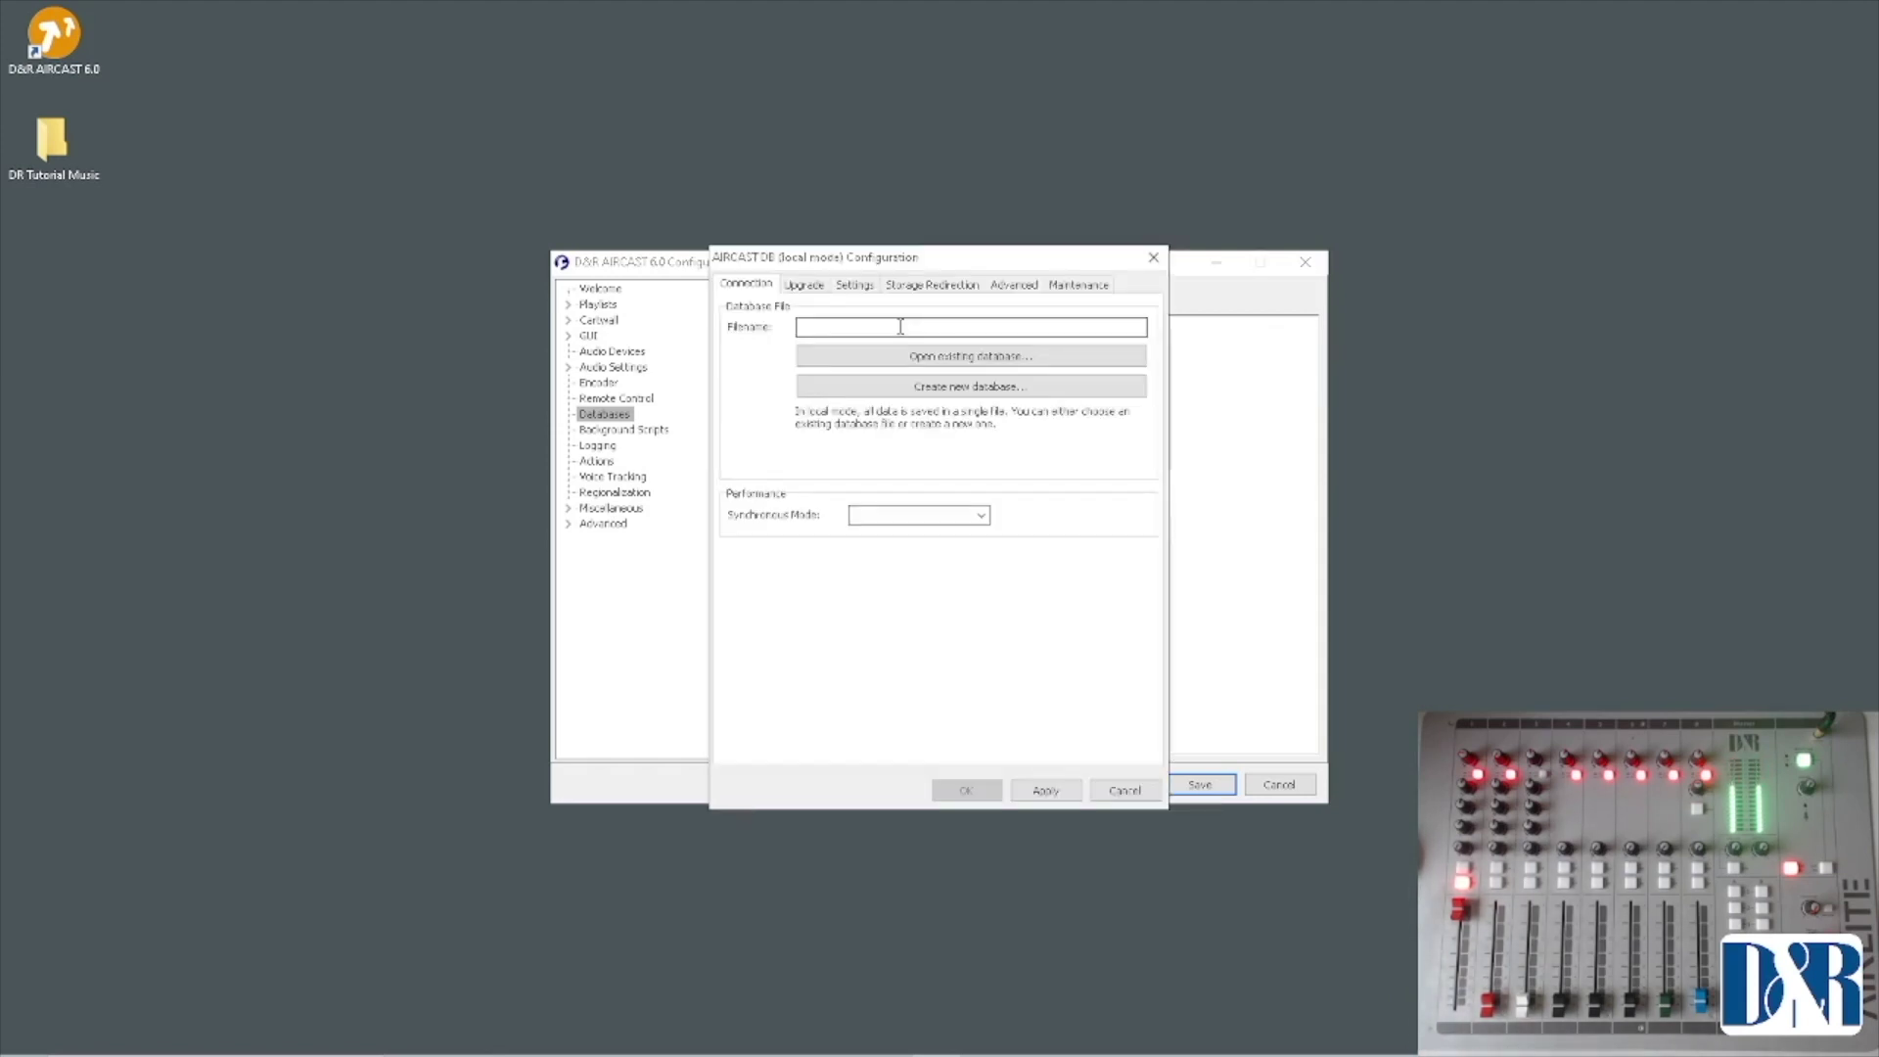
left_click(958, 391)
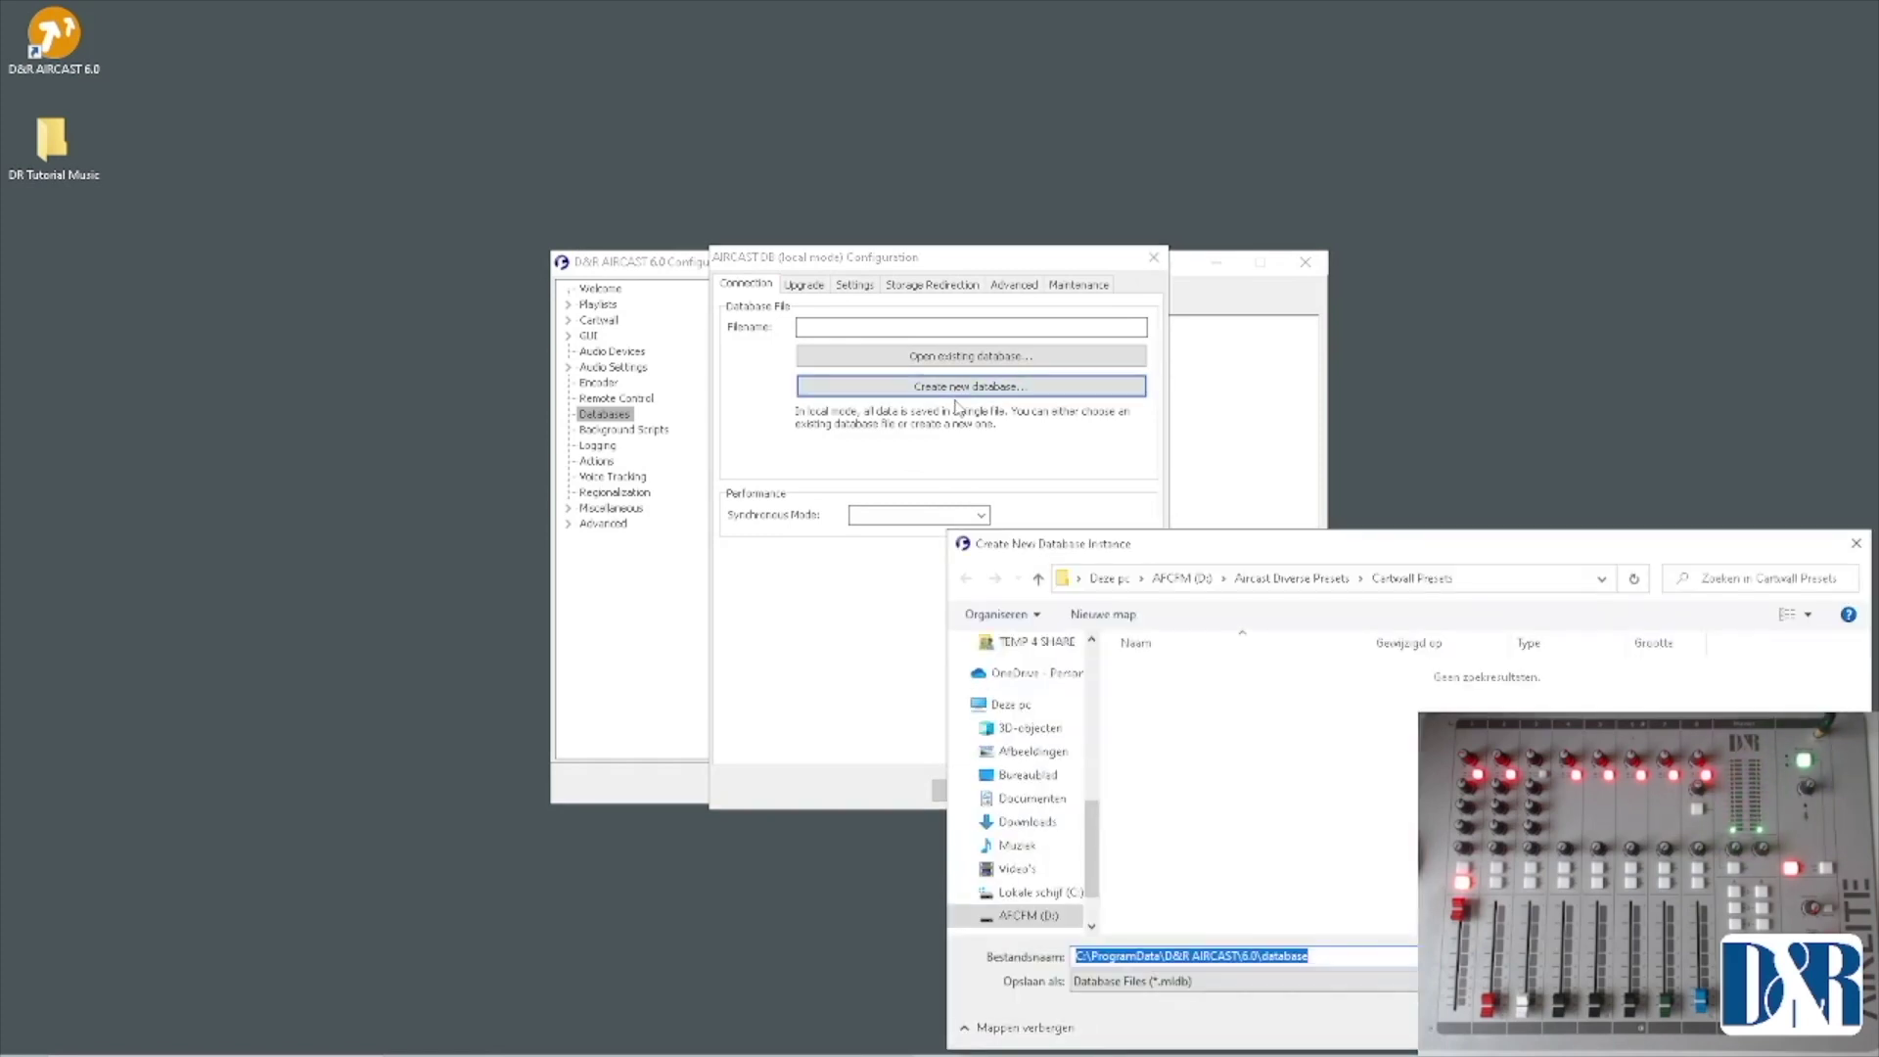
left_click(1371, 957)
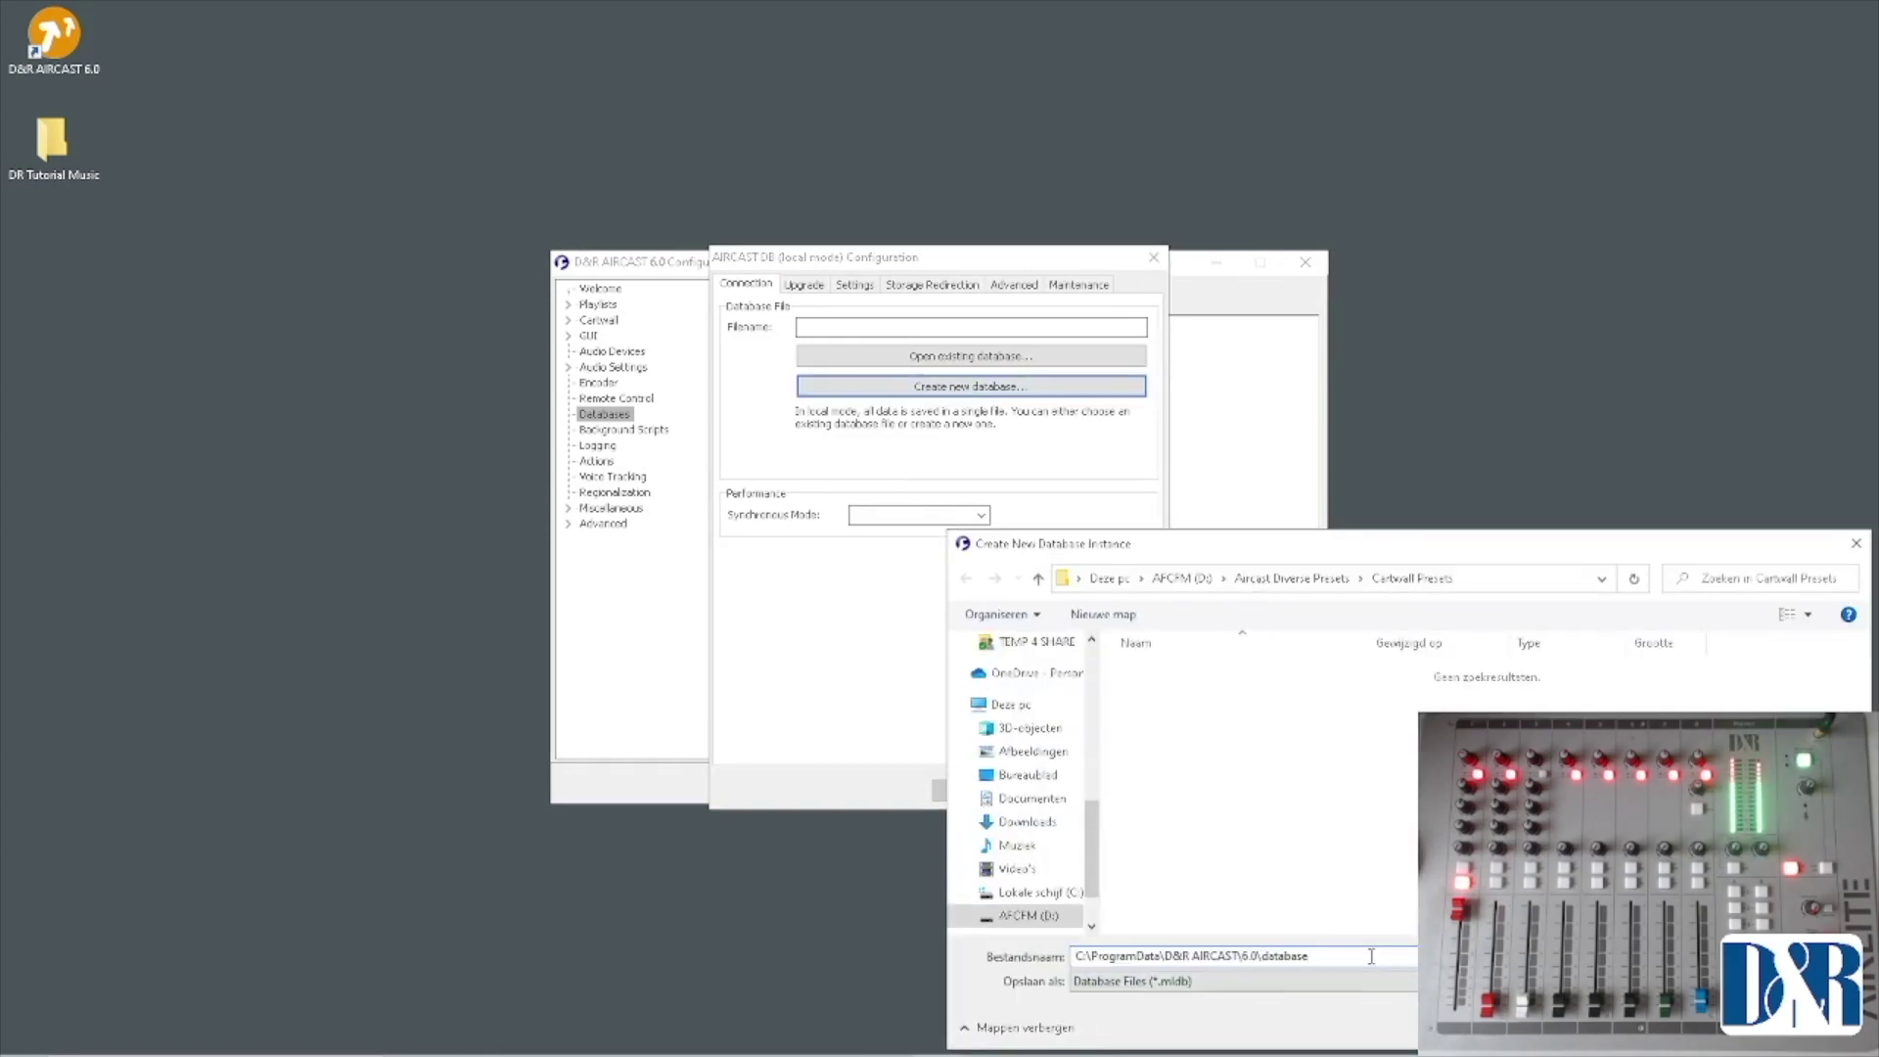
type("_dr")
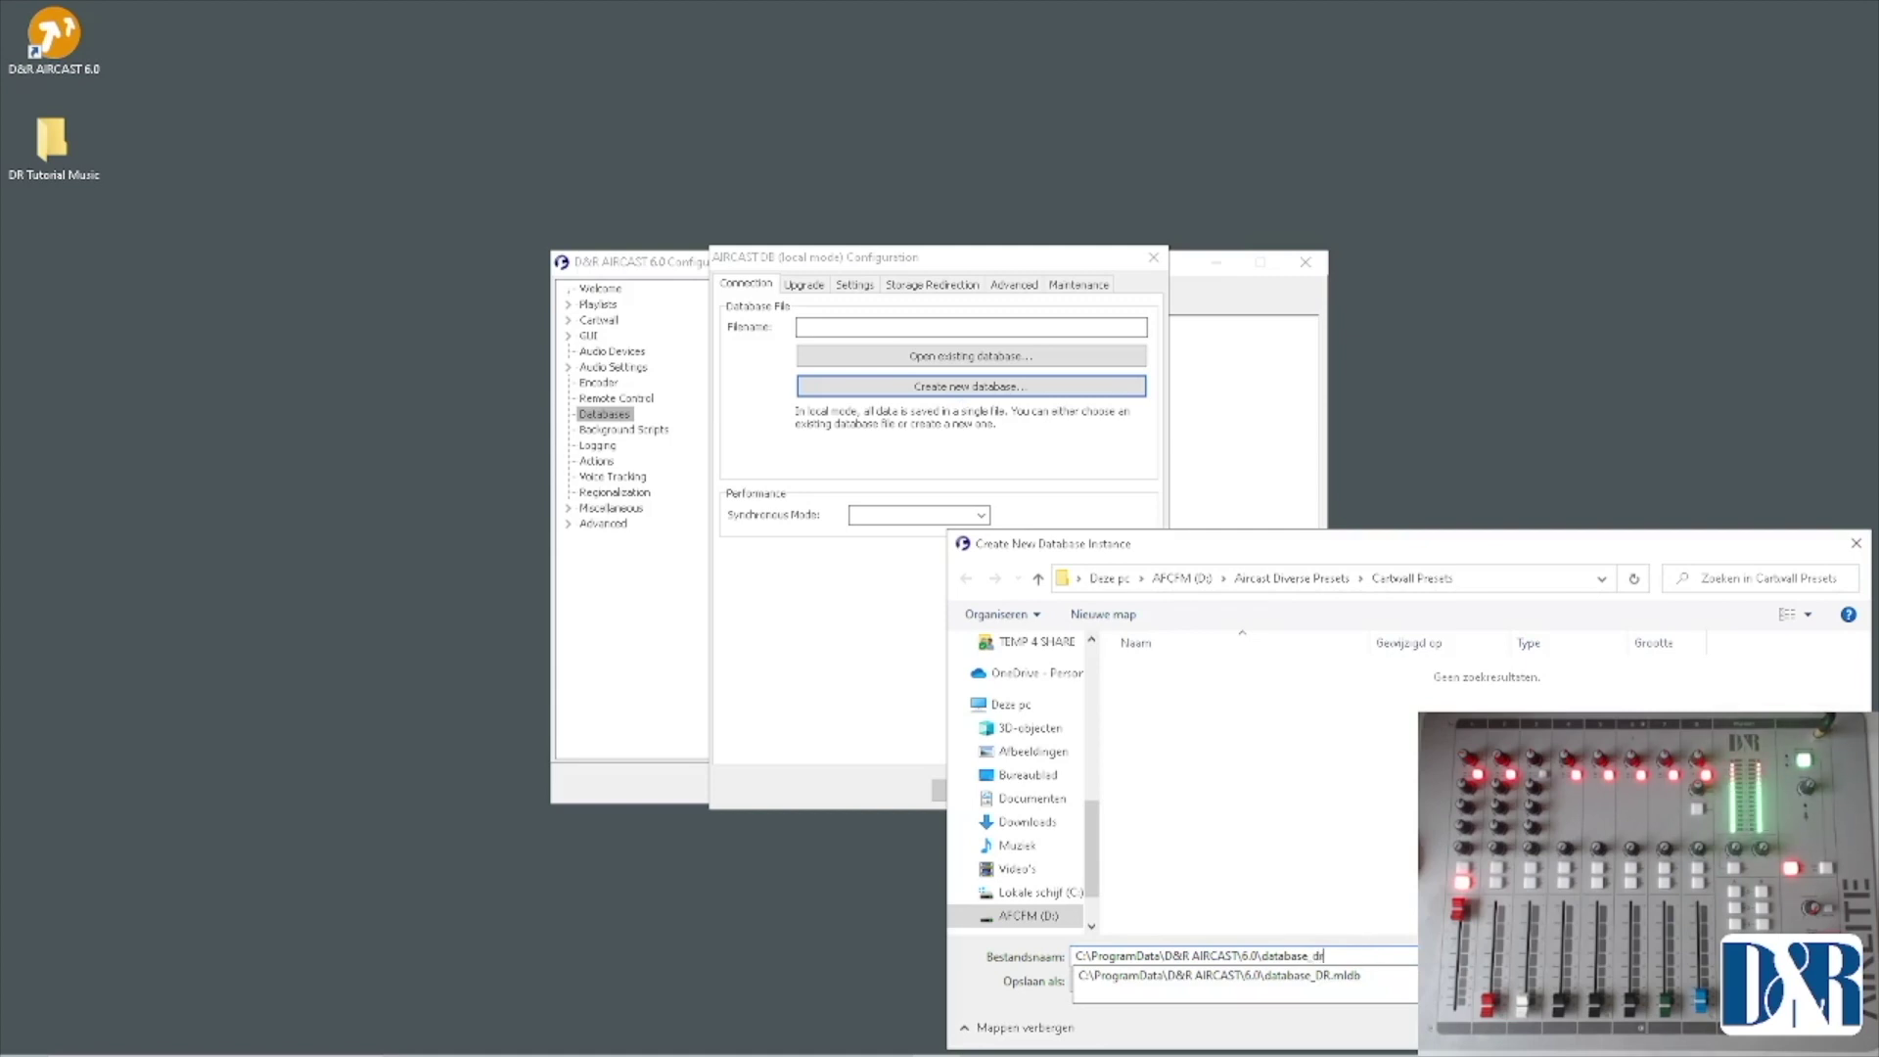
key("Return")
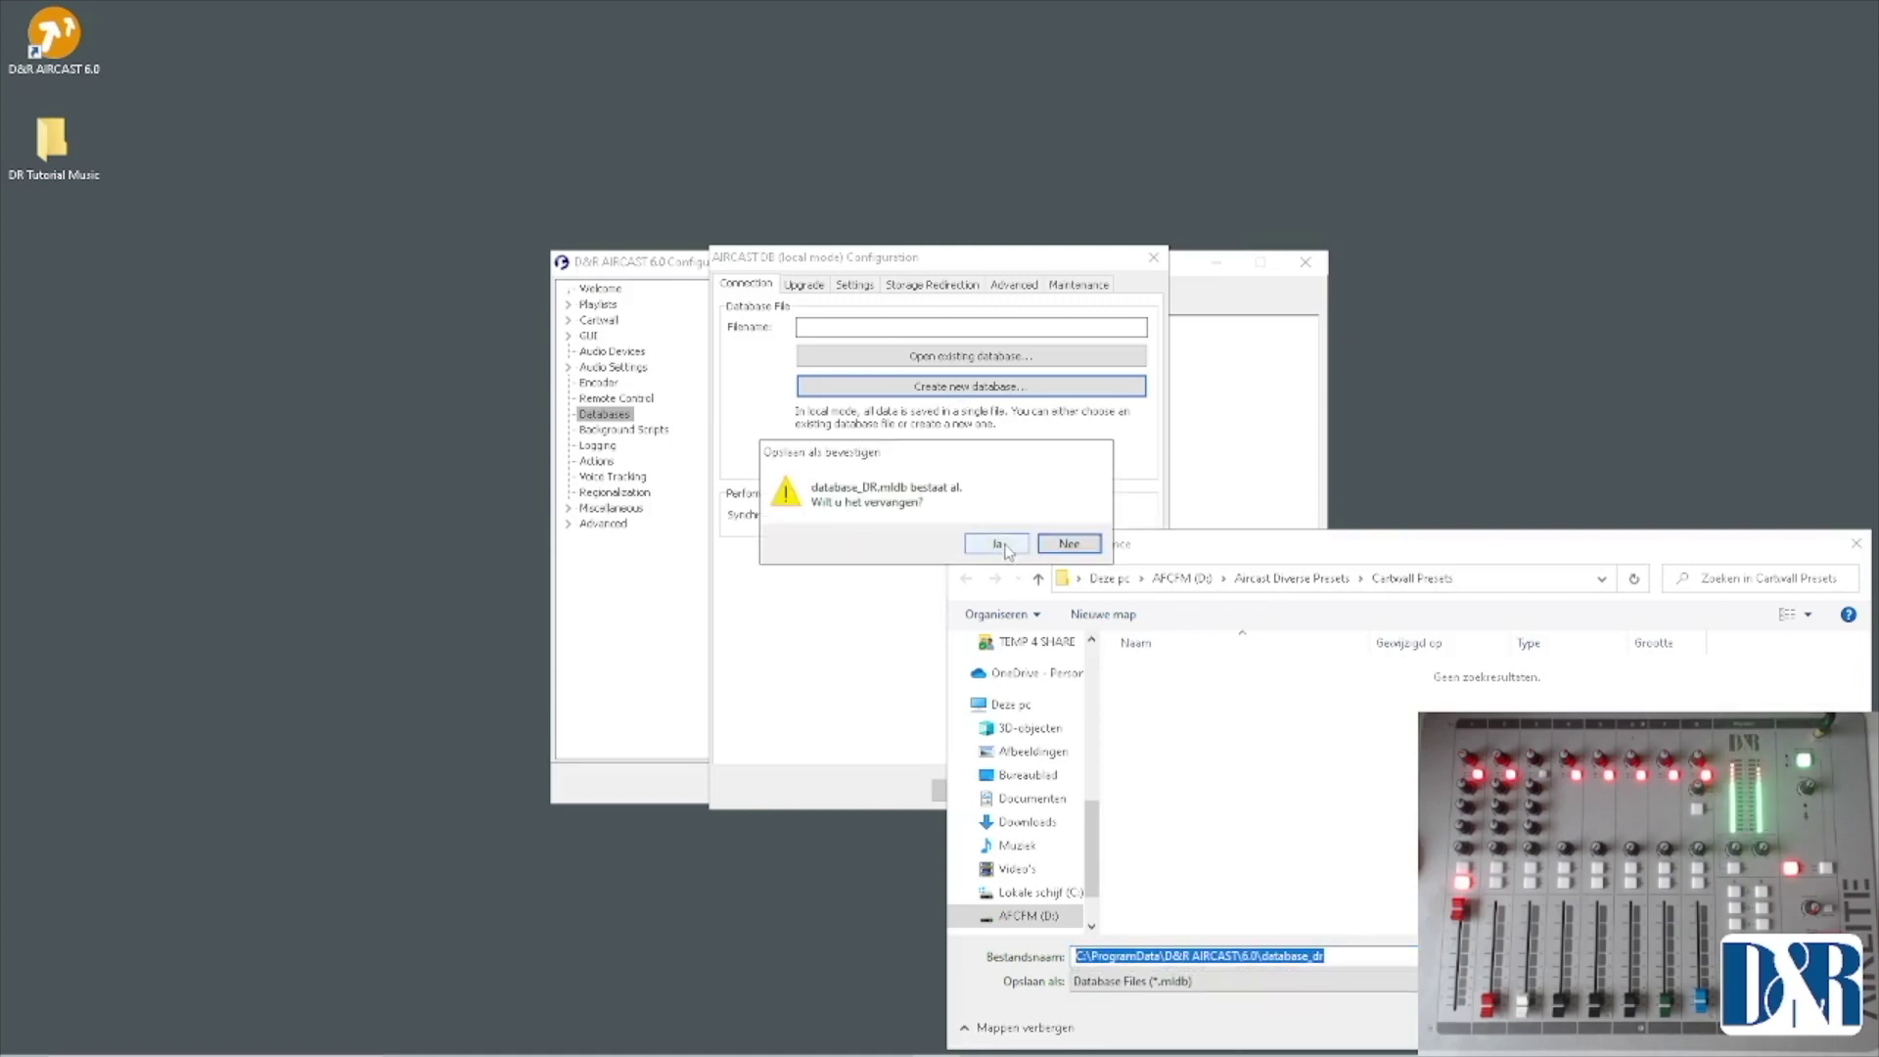
left_click(1005, 551)
left_click(1082, 569)
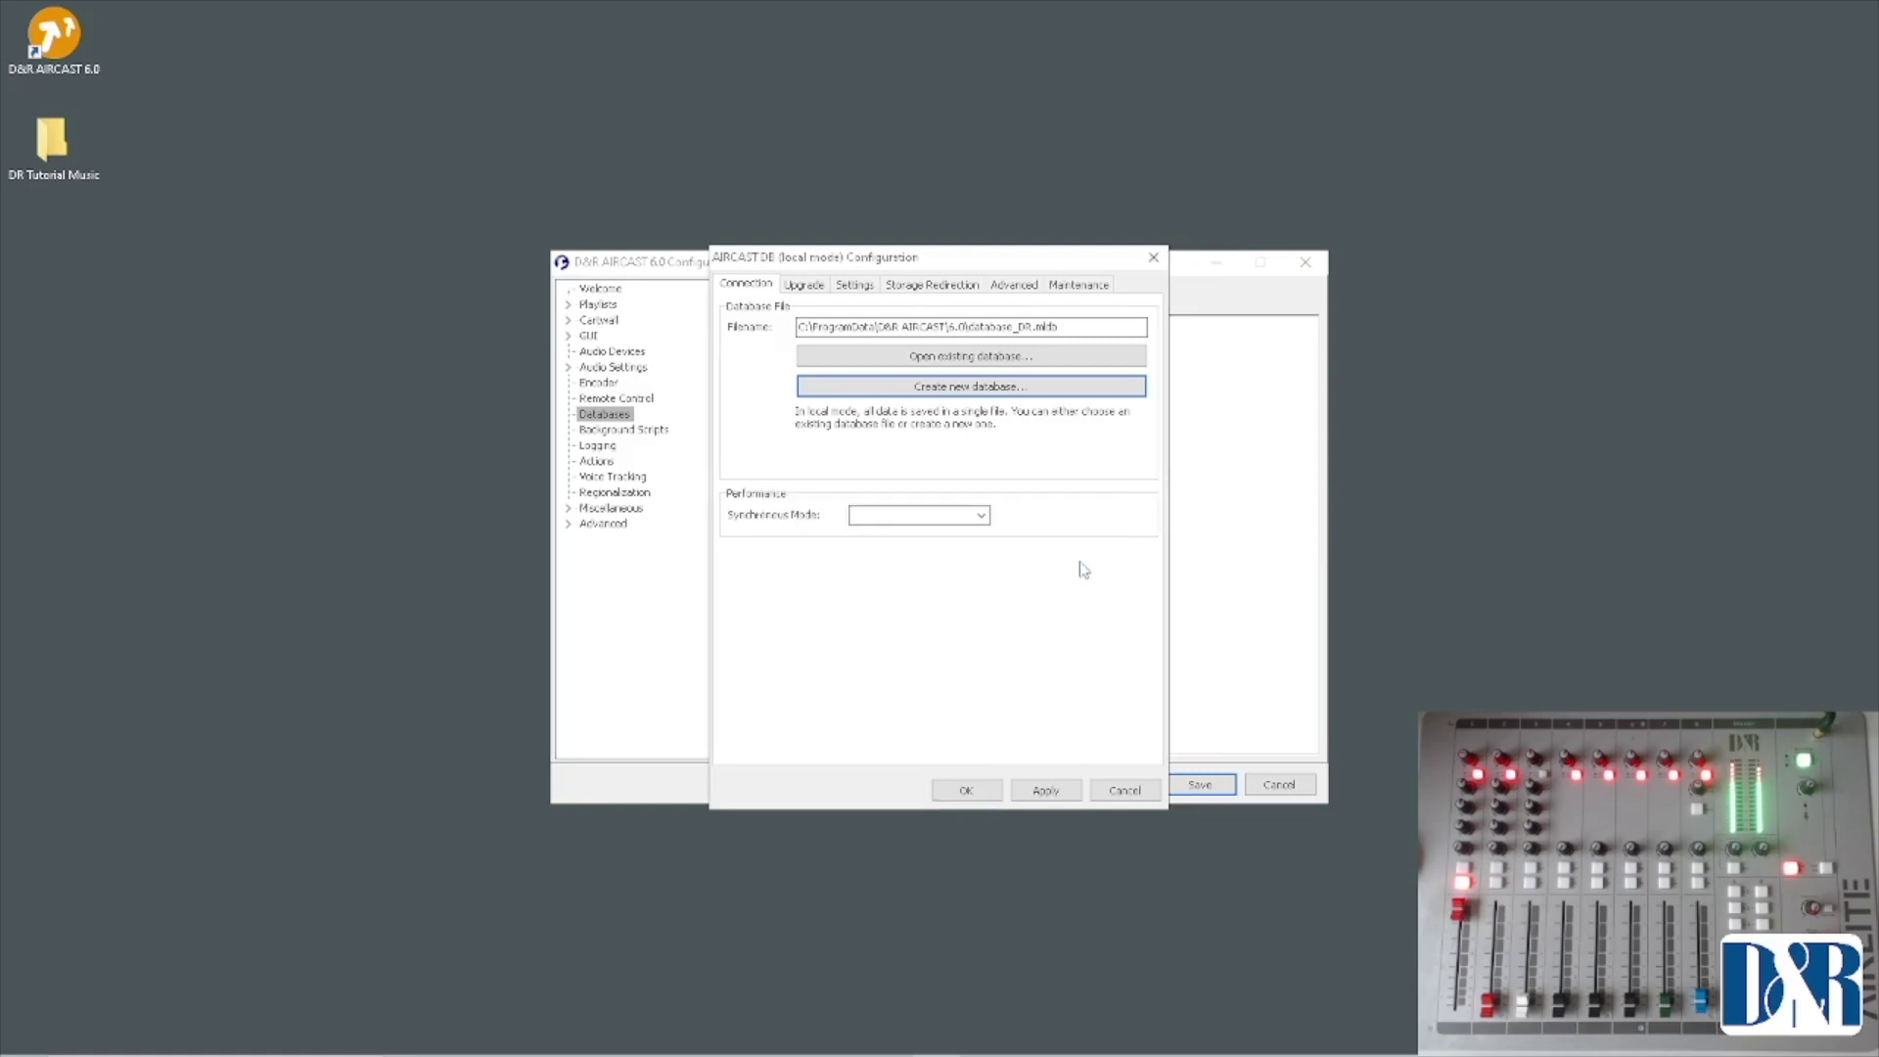
Step: Apply and close the local database settings dialog
left_click(1070, 795)
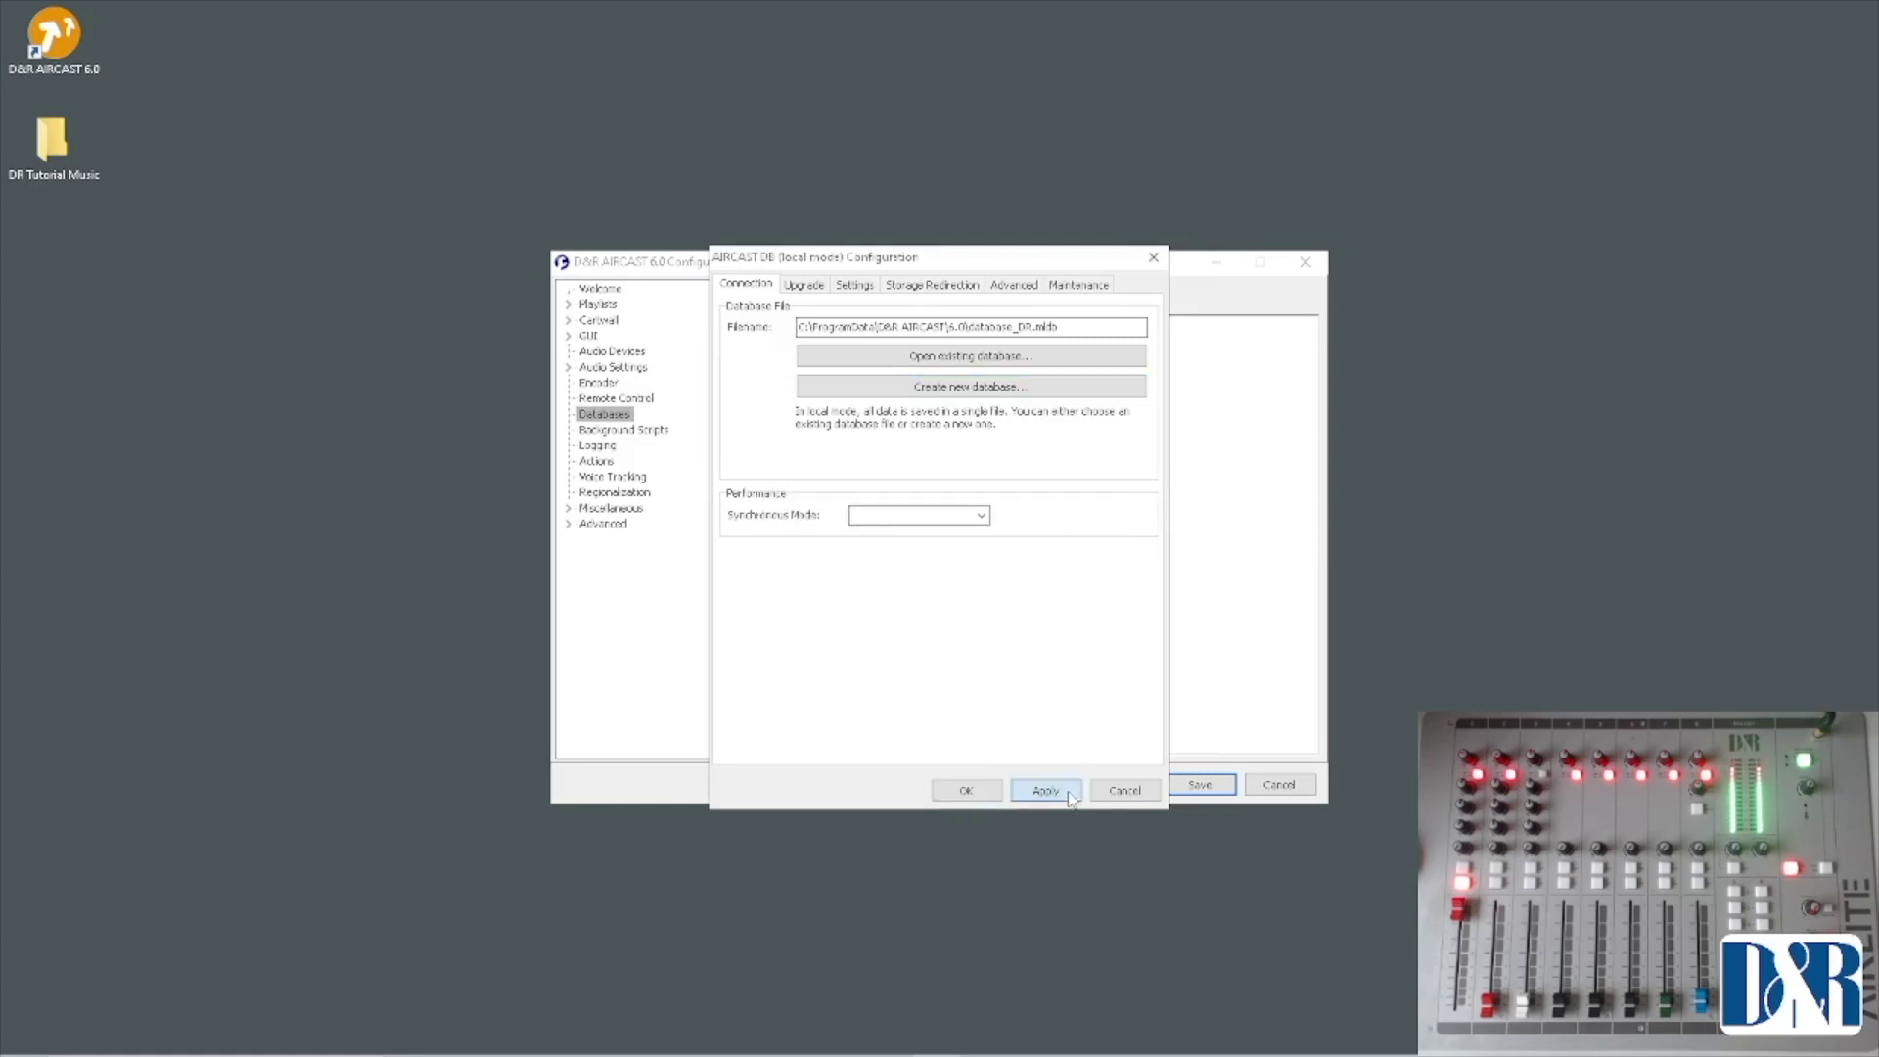
left_click(965, 790)
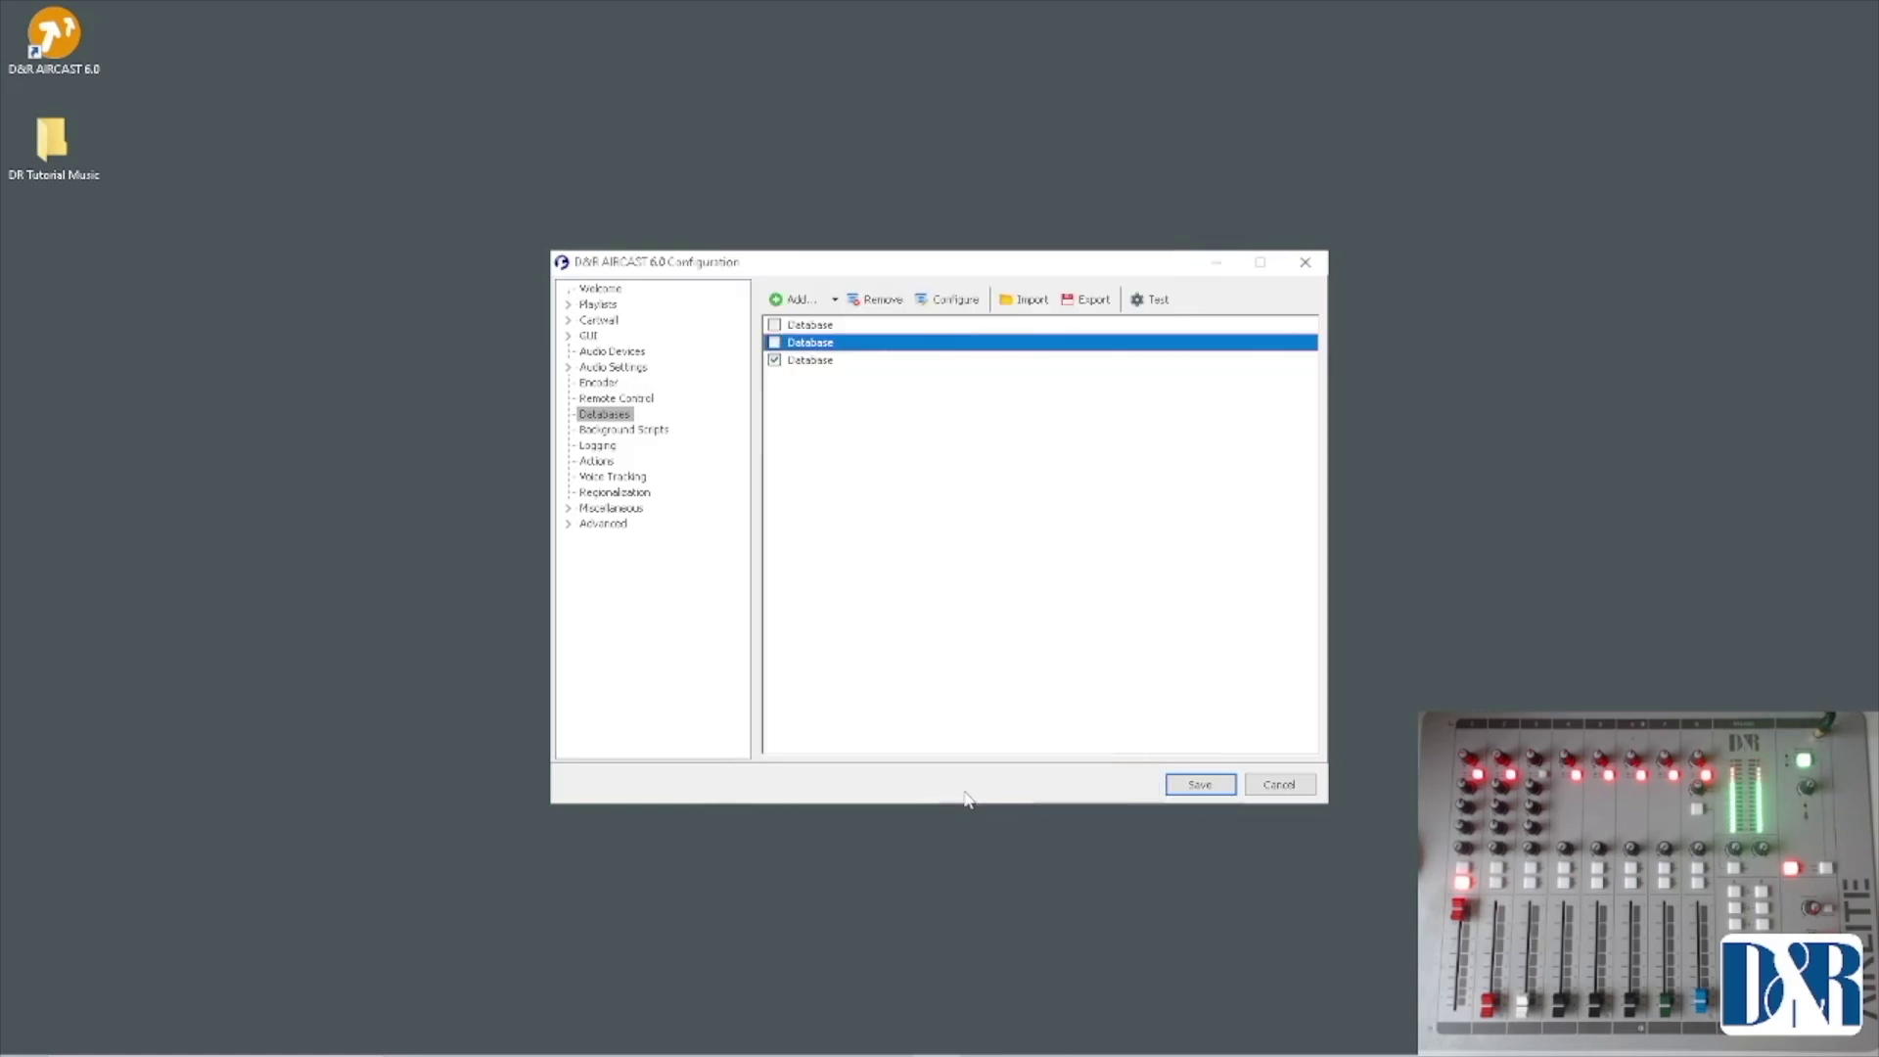
Step: Save the configuration, then browse the Database tree in AIRCAST's side panel down to Unsorted
left_click(1196, 786)
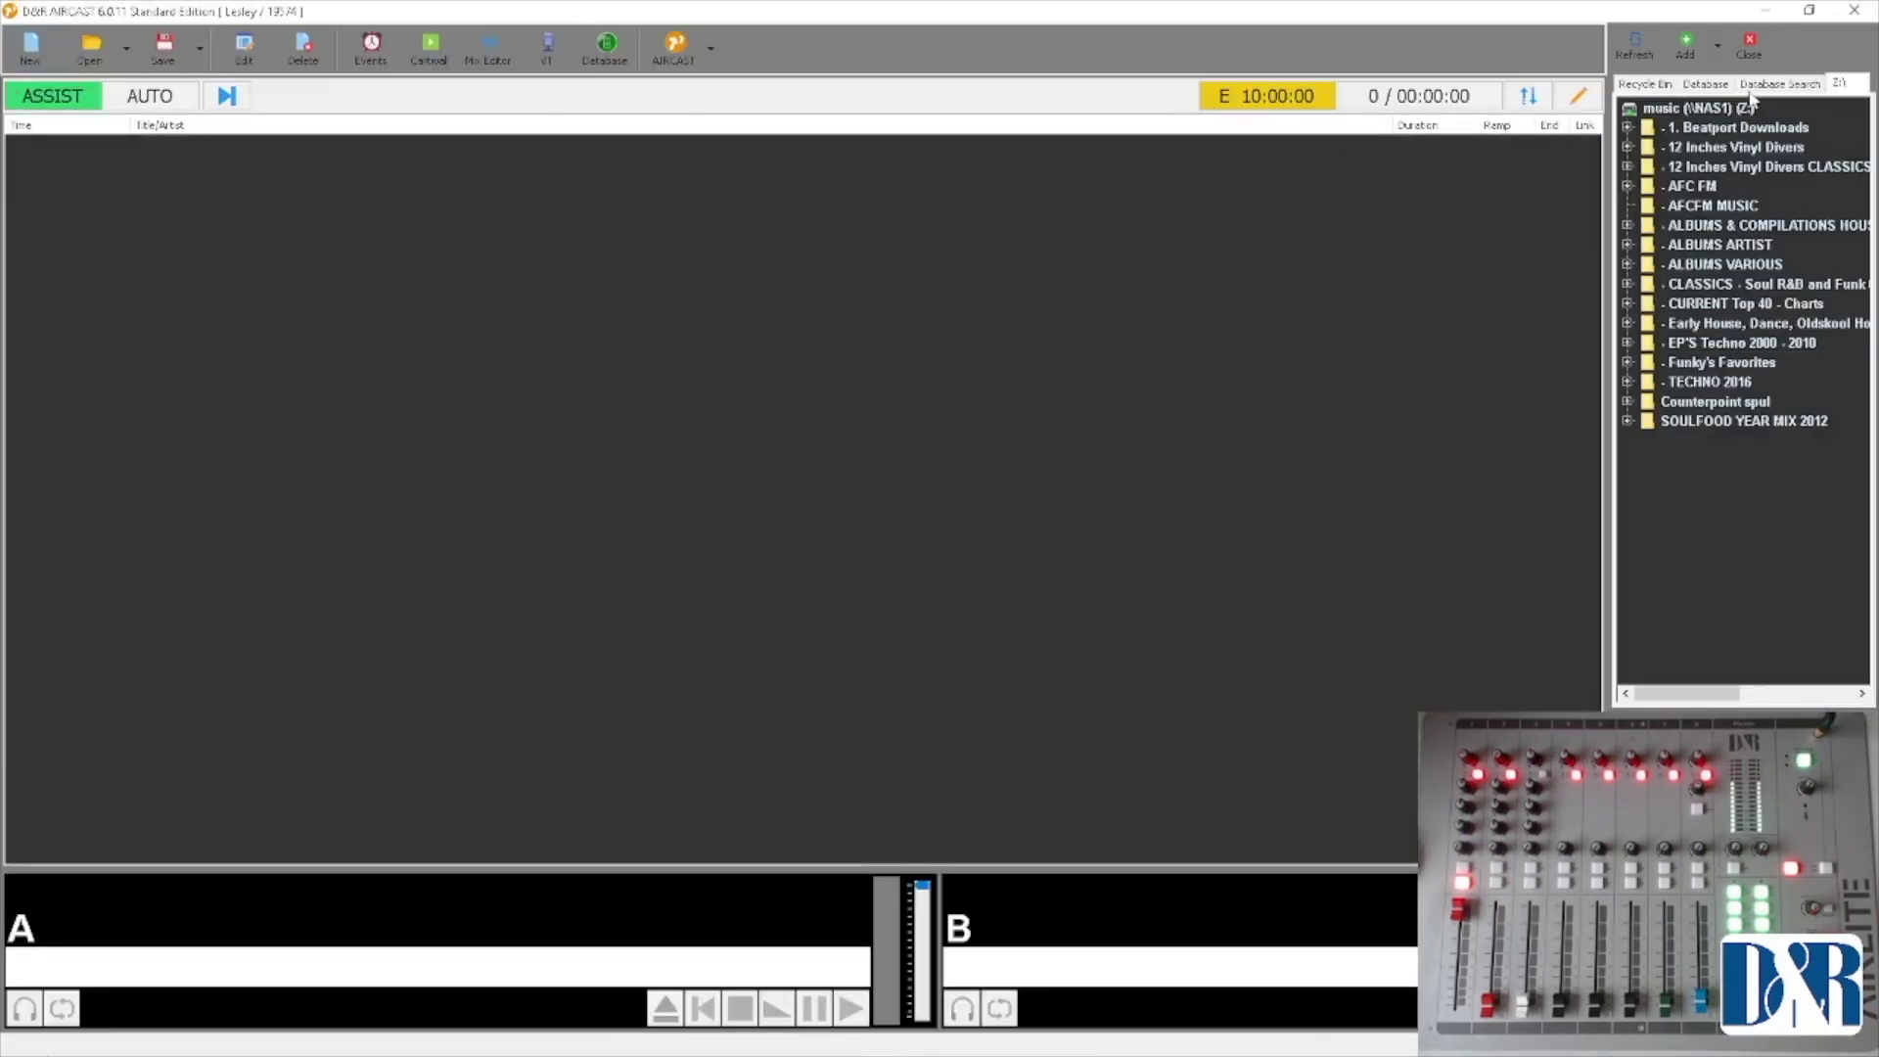
left_click(1710, 87)
left_click(1627, 128)
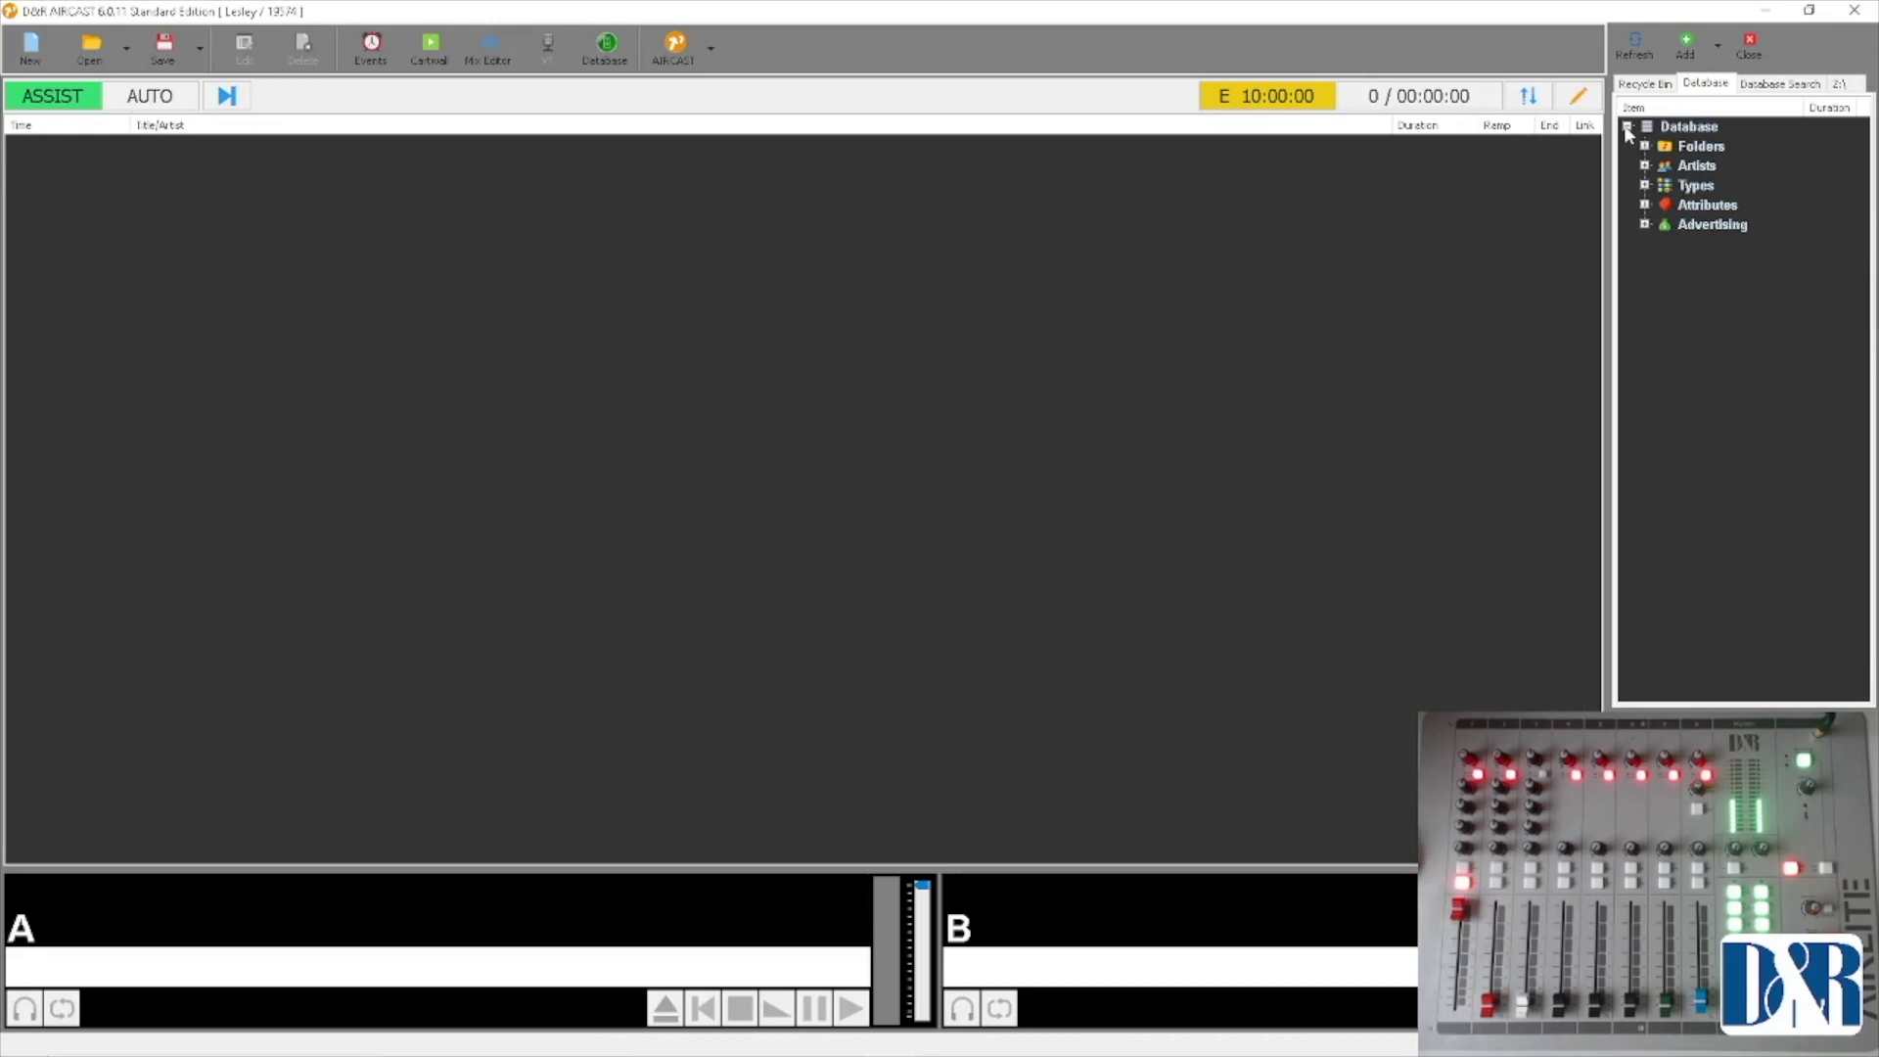
double_click(1700, 147)
left_click(1711, 165)
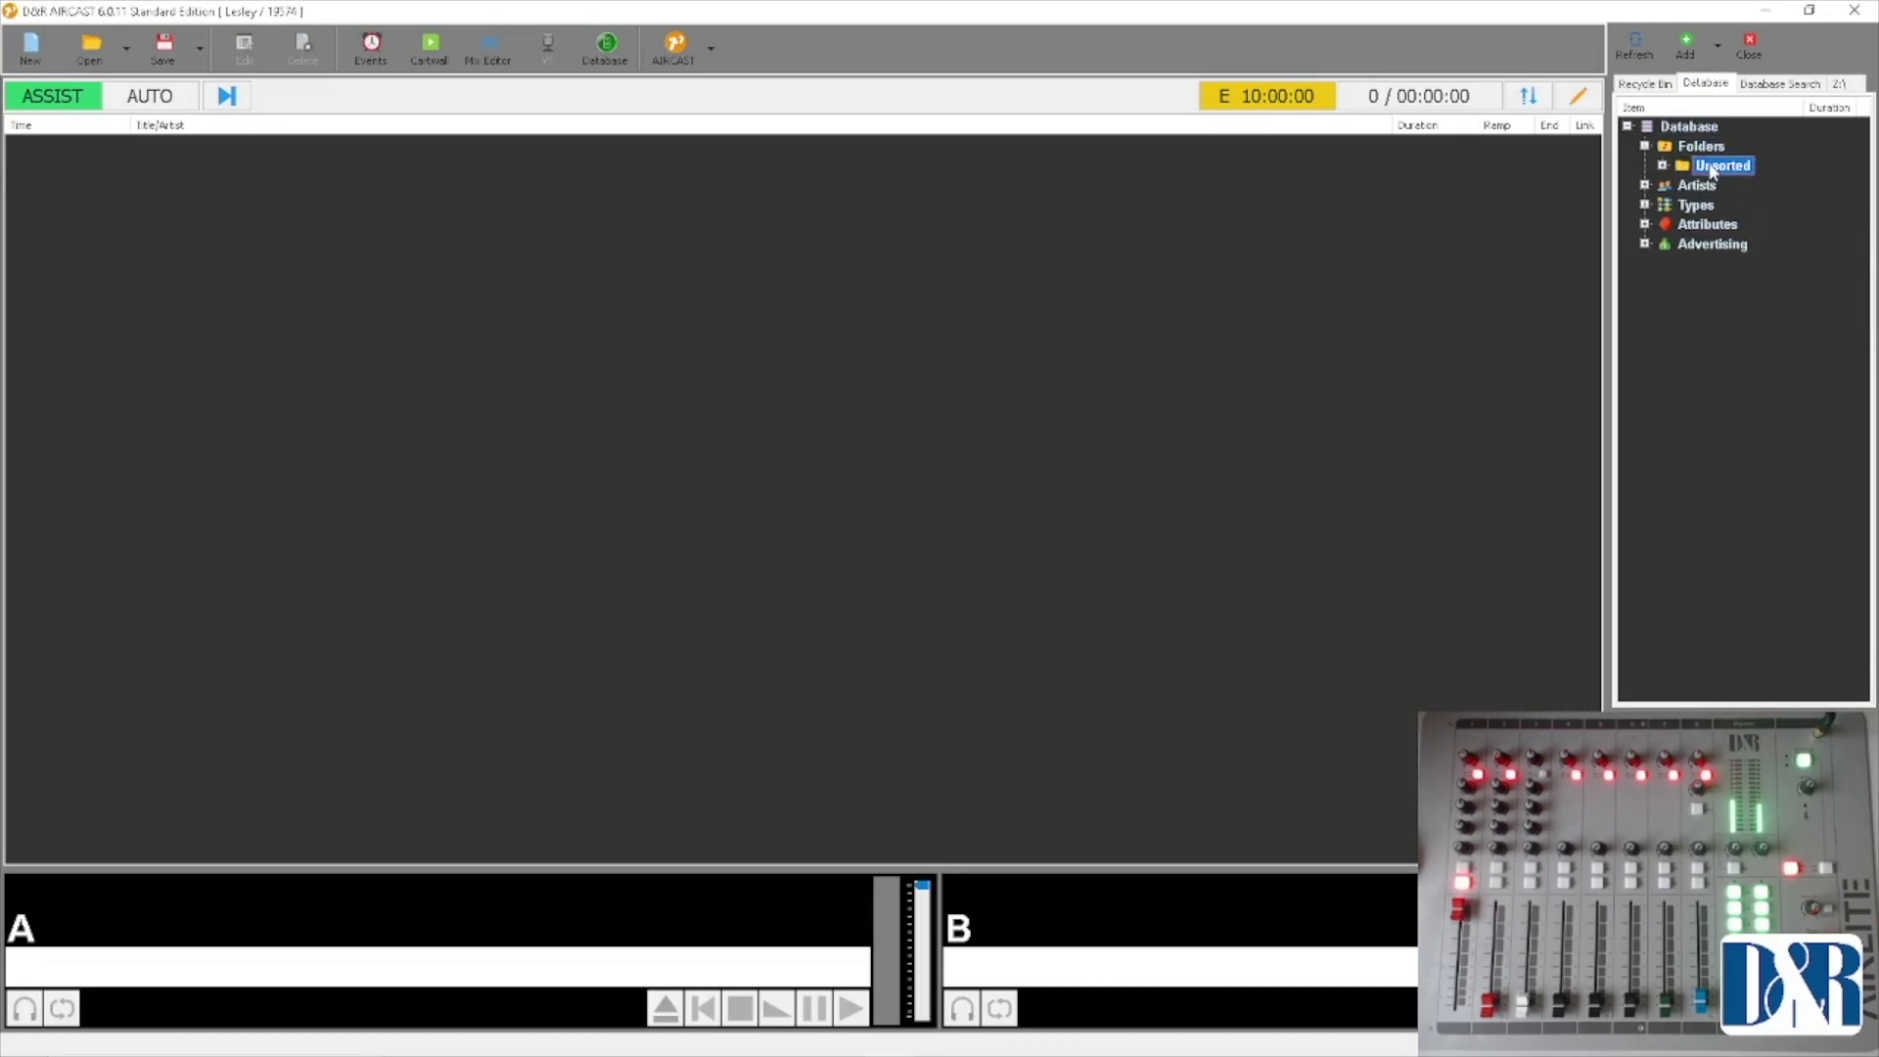
left_click(1706, 149)
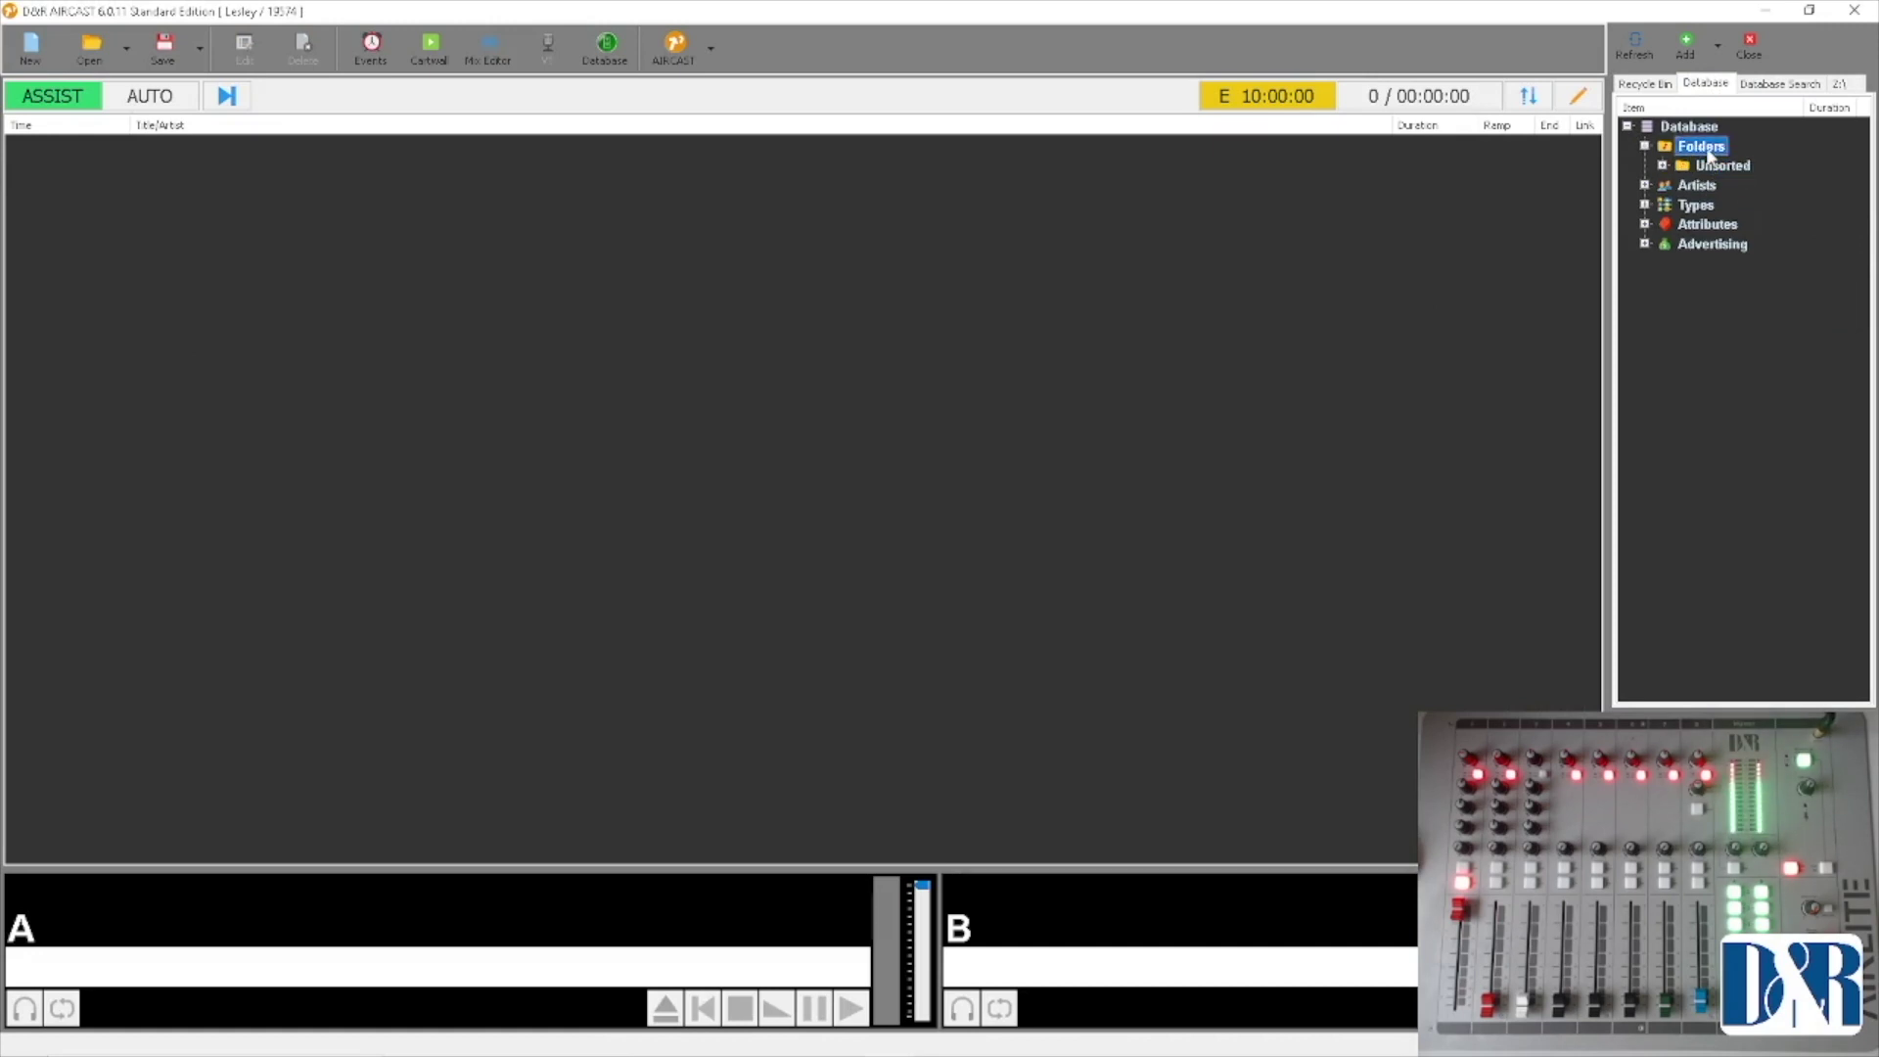
Step: Open the Database window and its Administration > Configuration settings
left_click(602, 60)
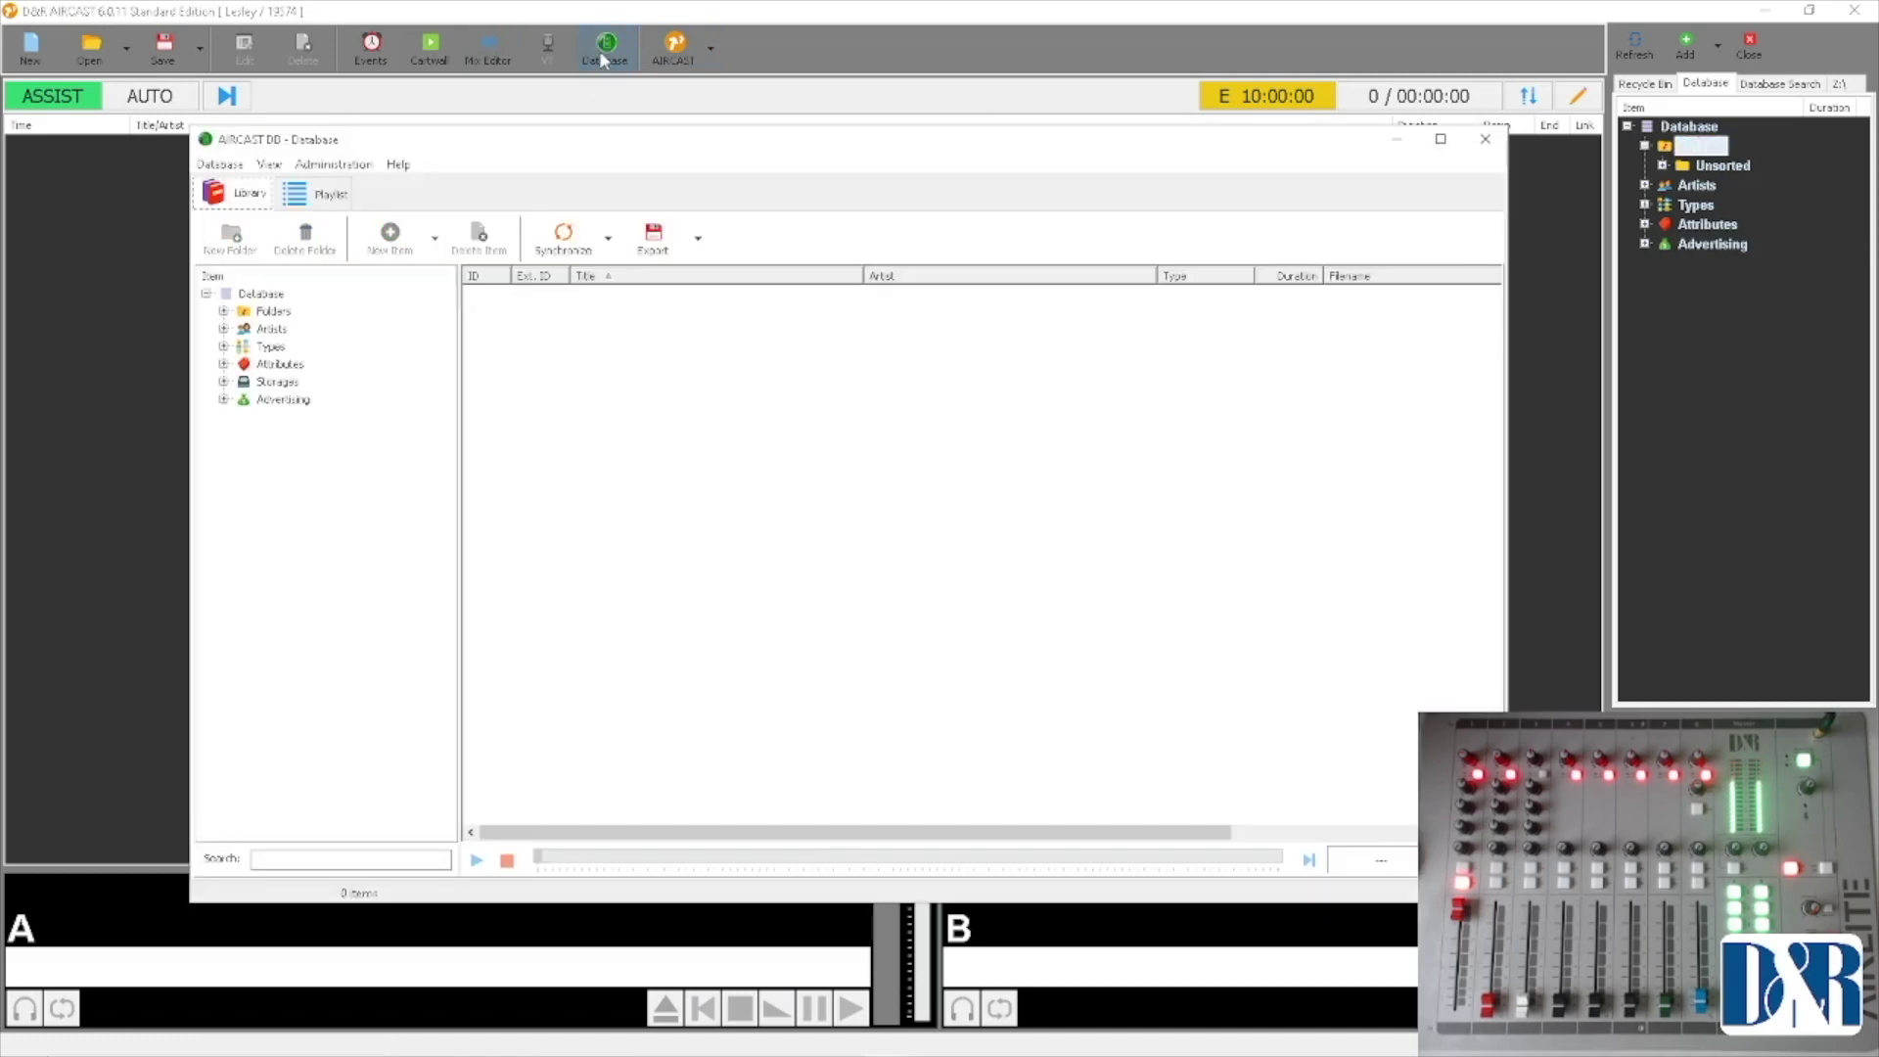
left_click(333, 162)
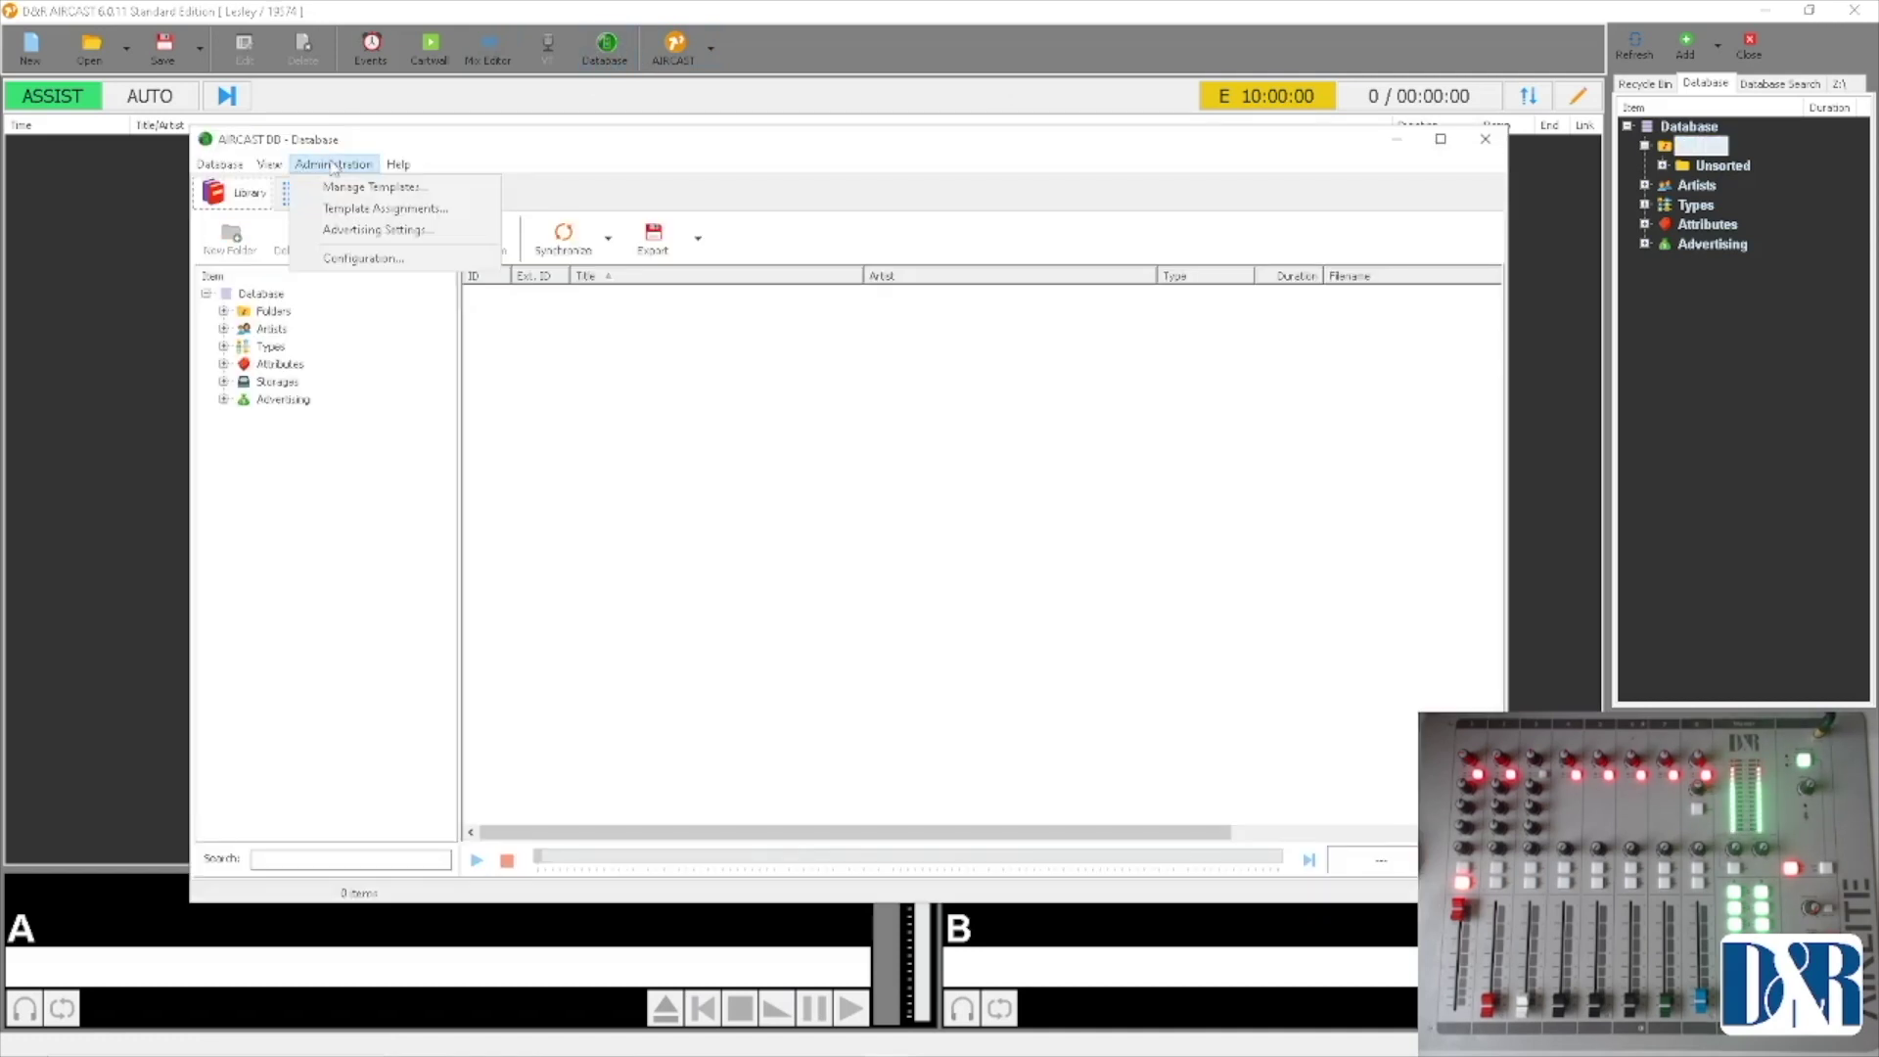
left_click(353, 259)
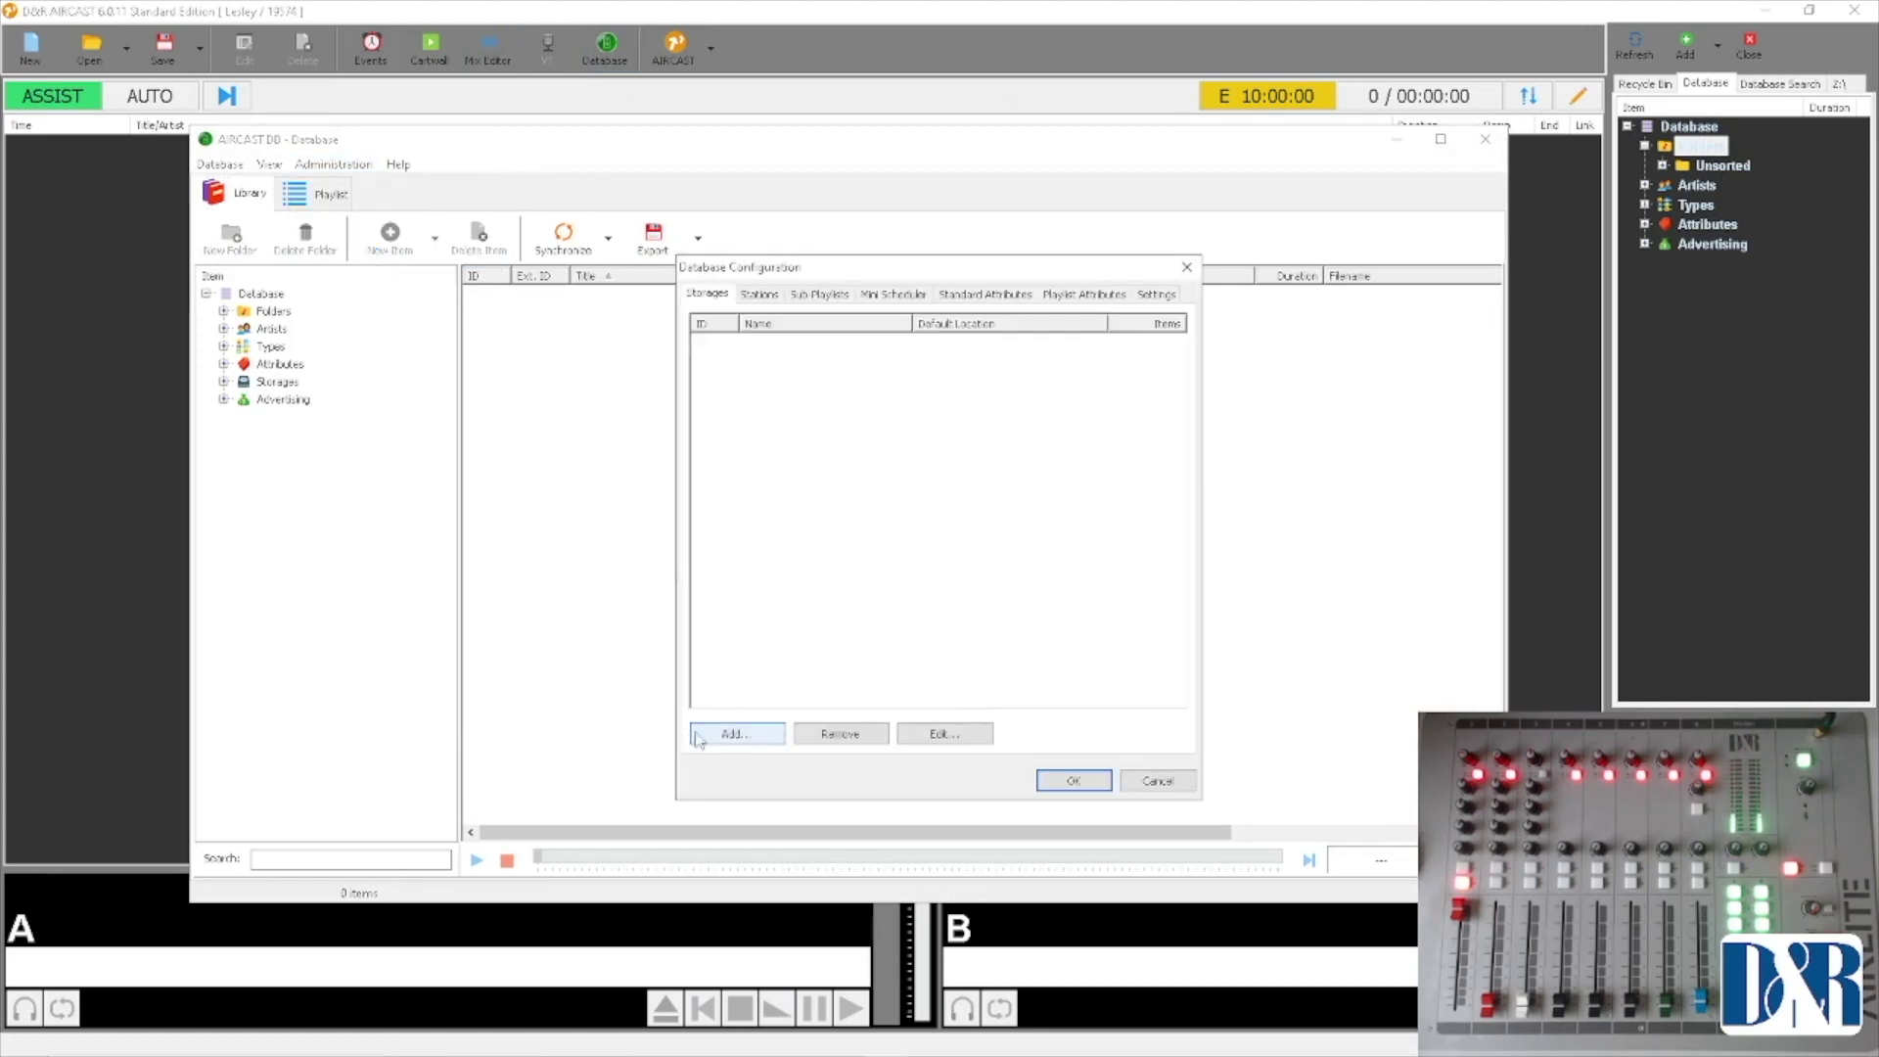
Step: Add a storage named dr tutorials located at Deze pc > Bureaublad > DR Tutorial Music
left_click(769, 734)
type("dr tutorials")
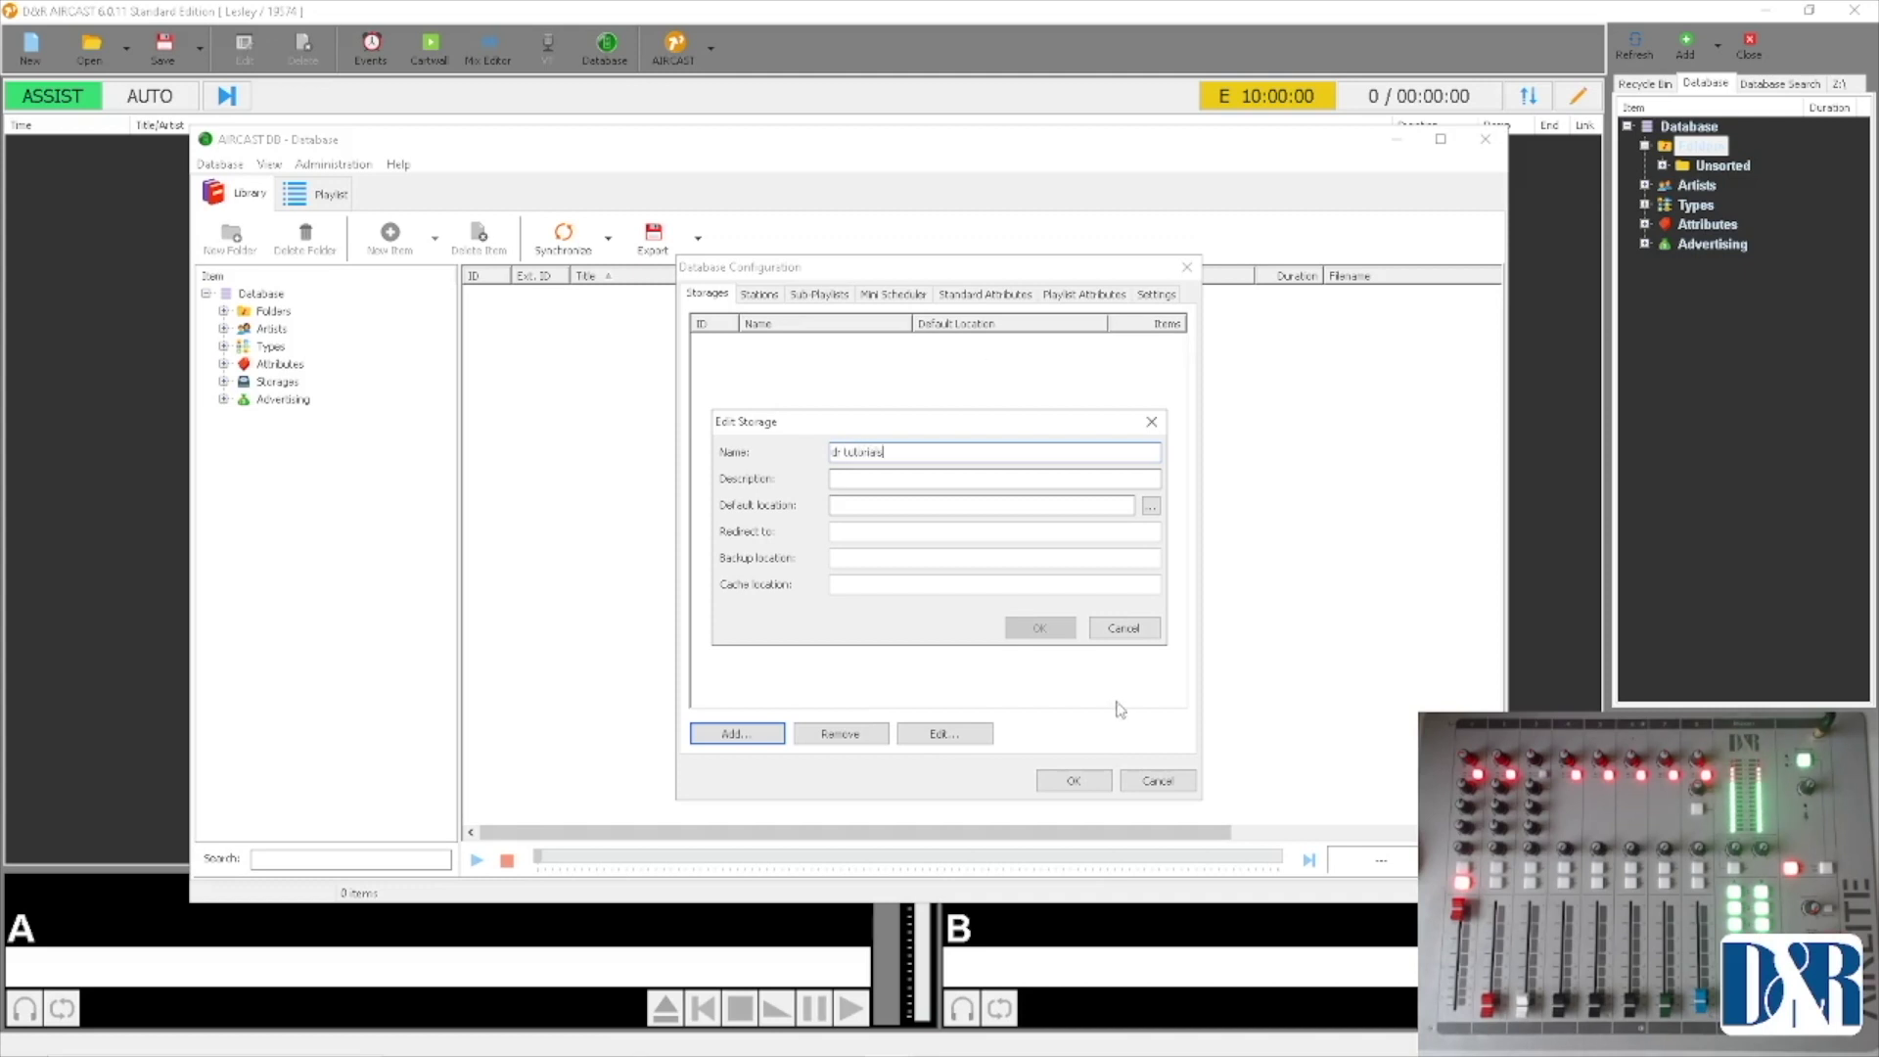
left_click(1151, 507)
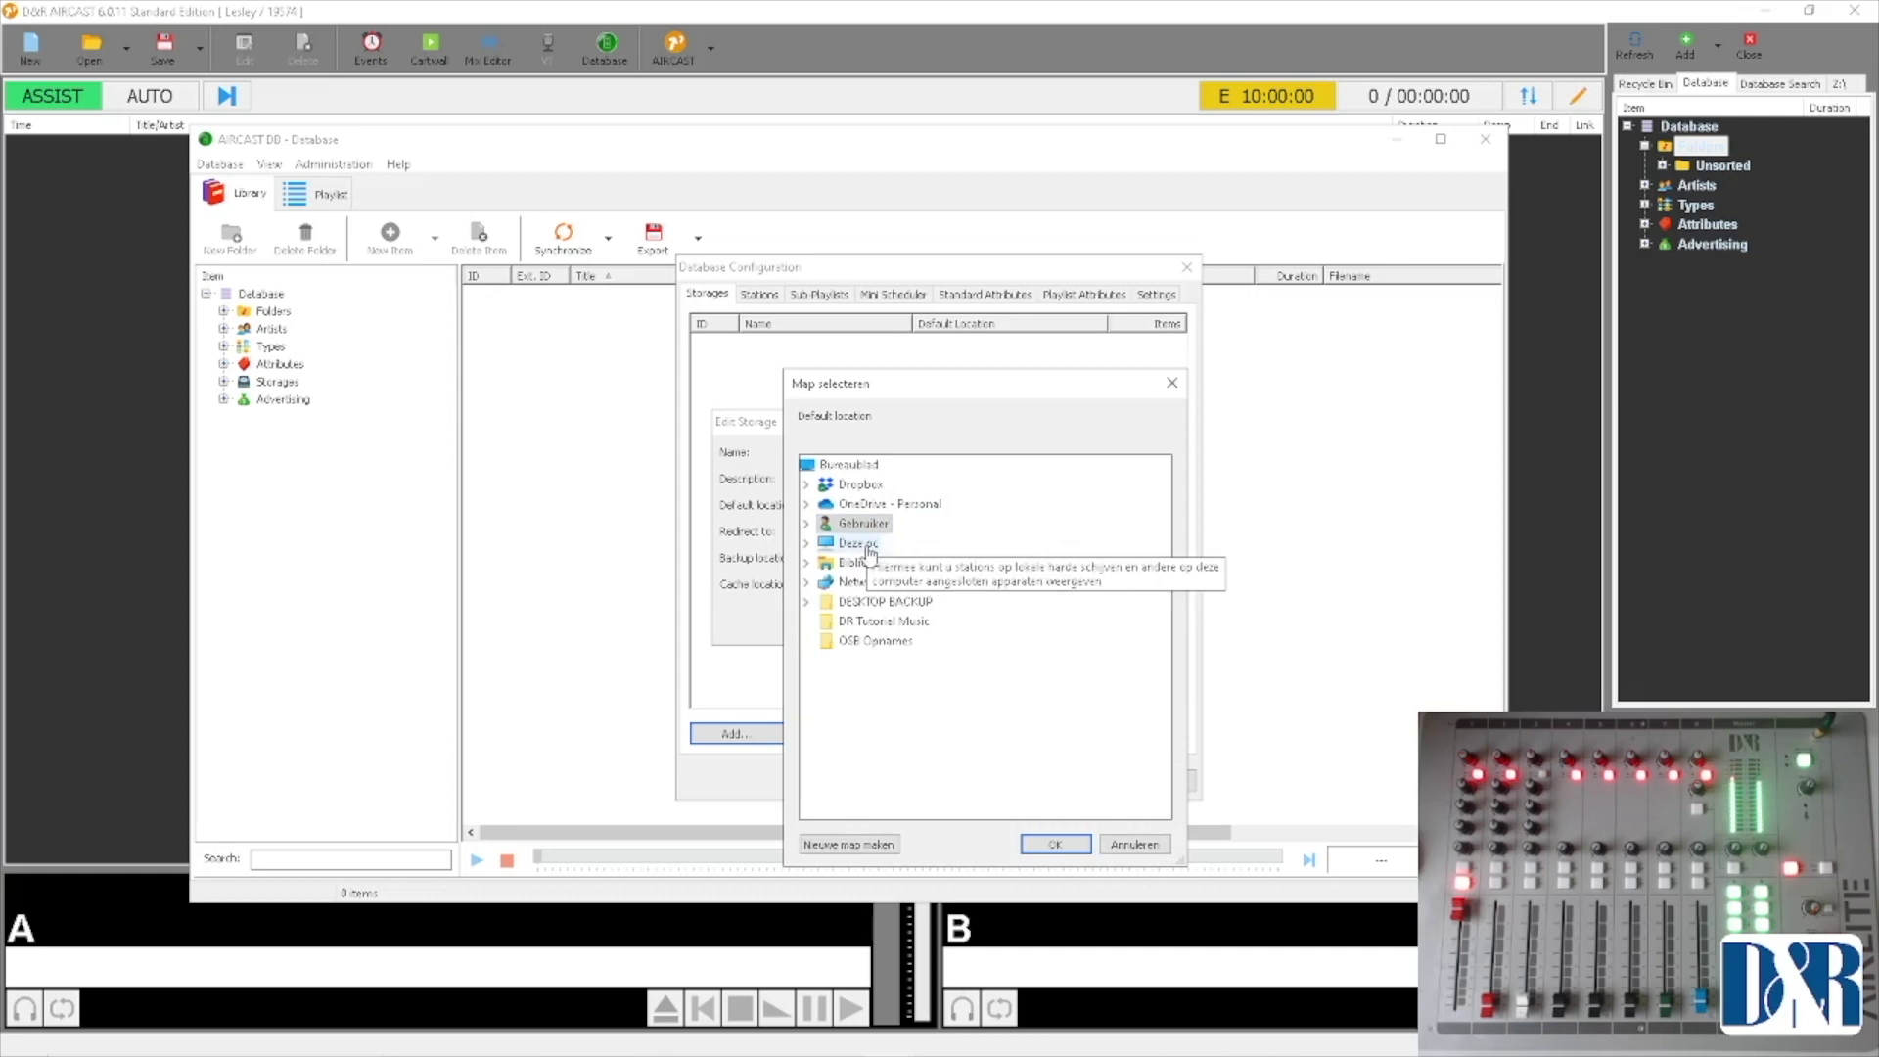
left_click(860, 544)
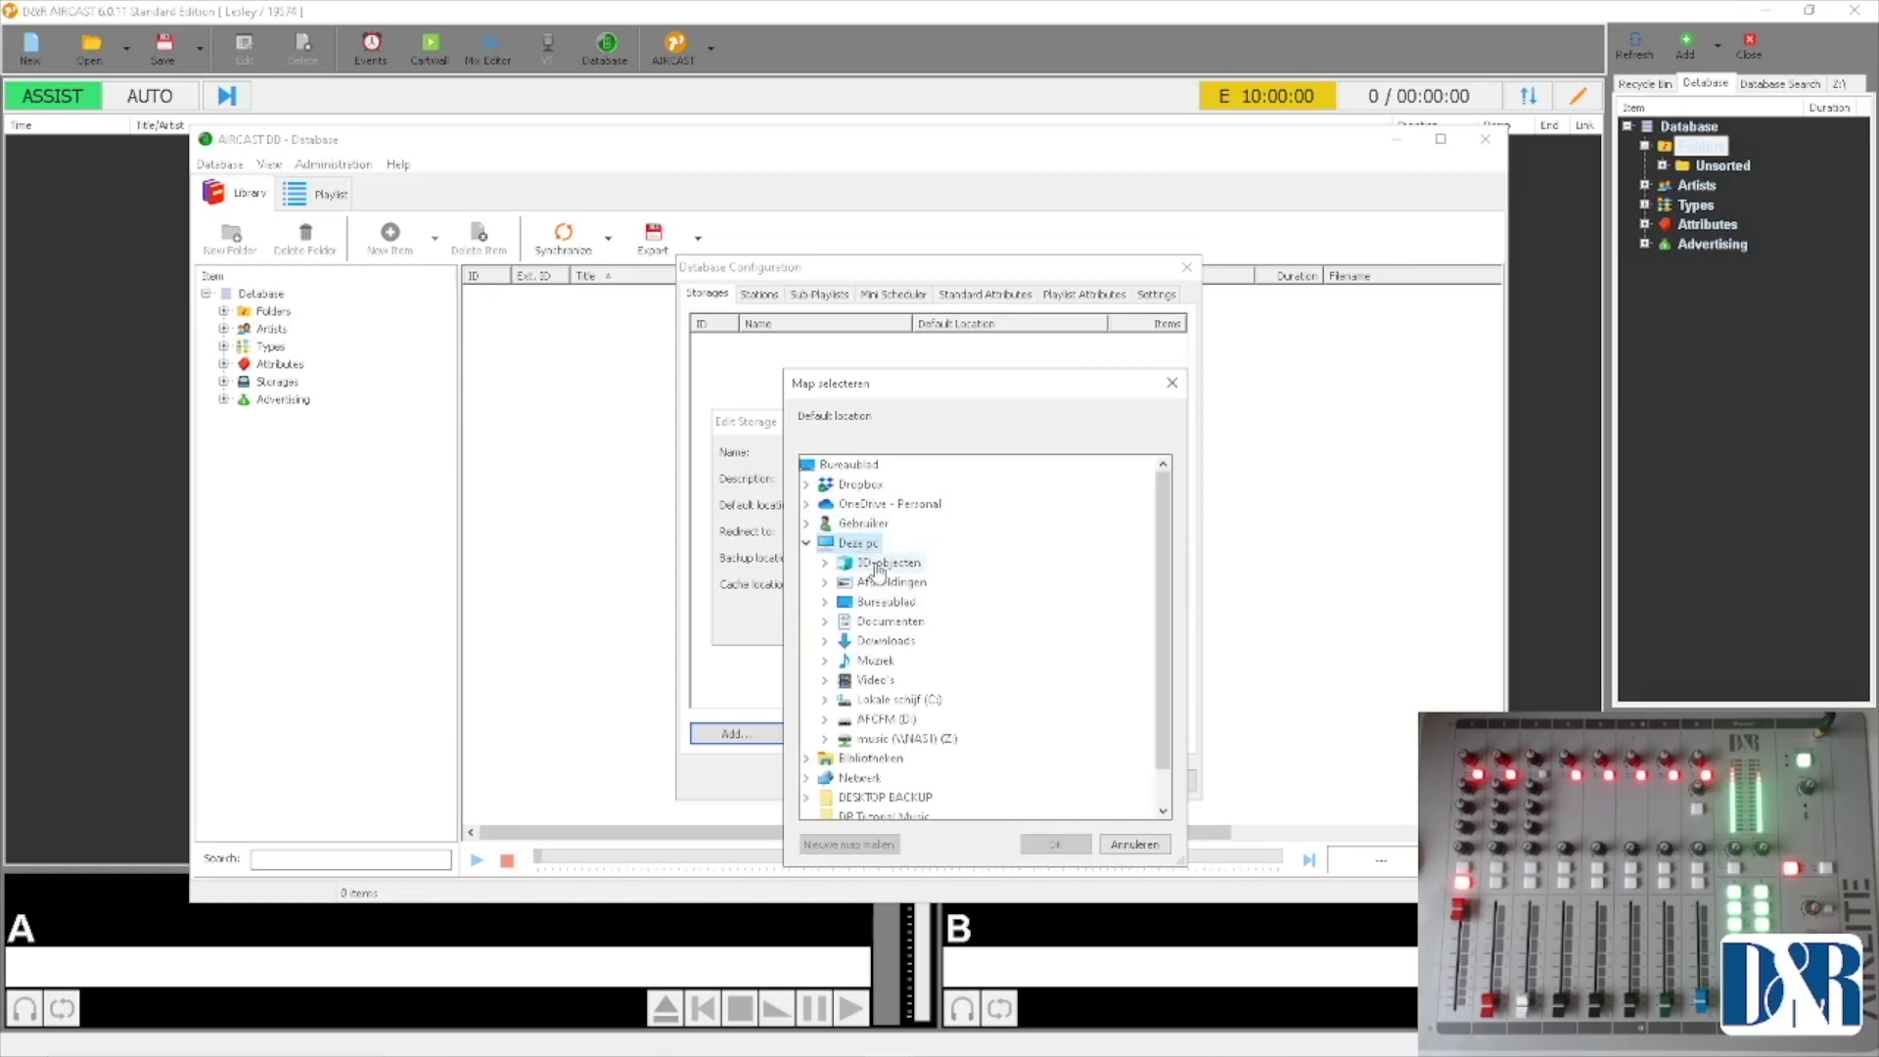
left_click(885, 602)
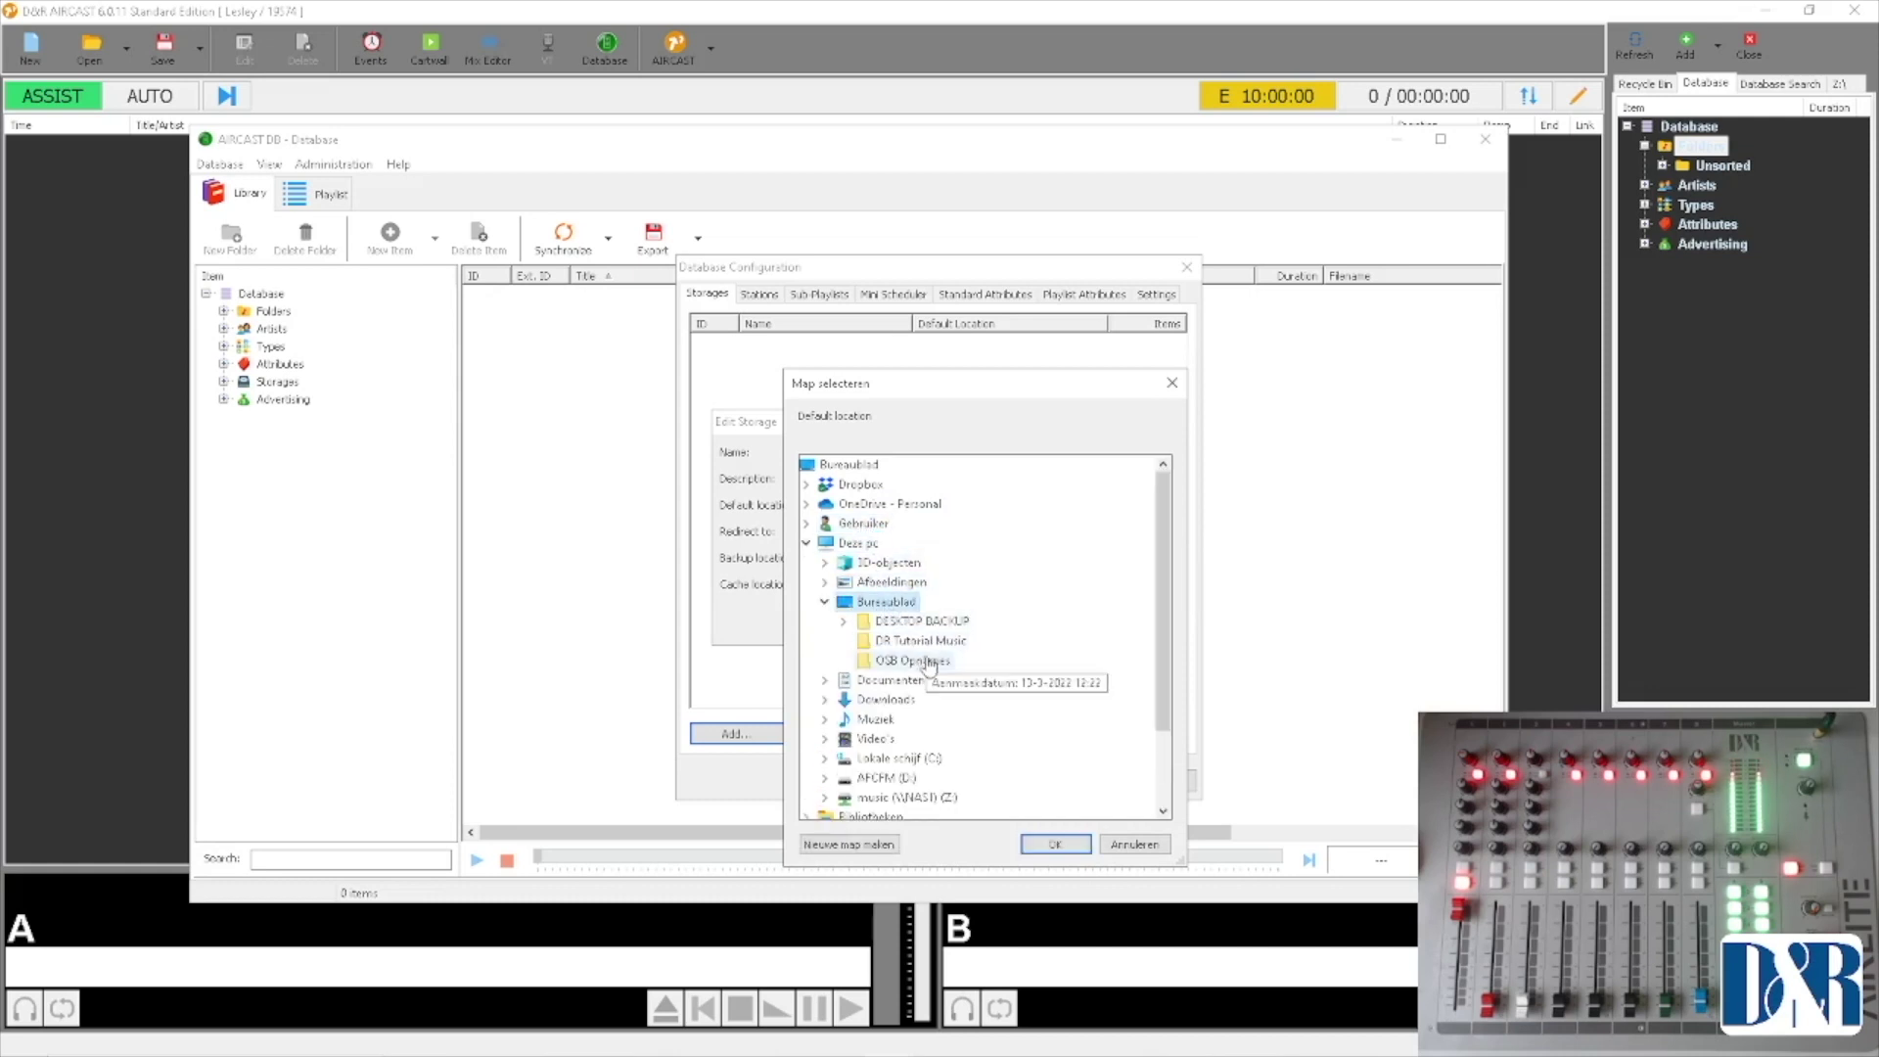
left_click(921, 641)
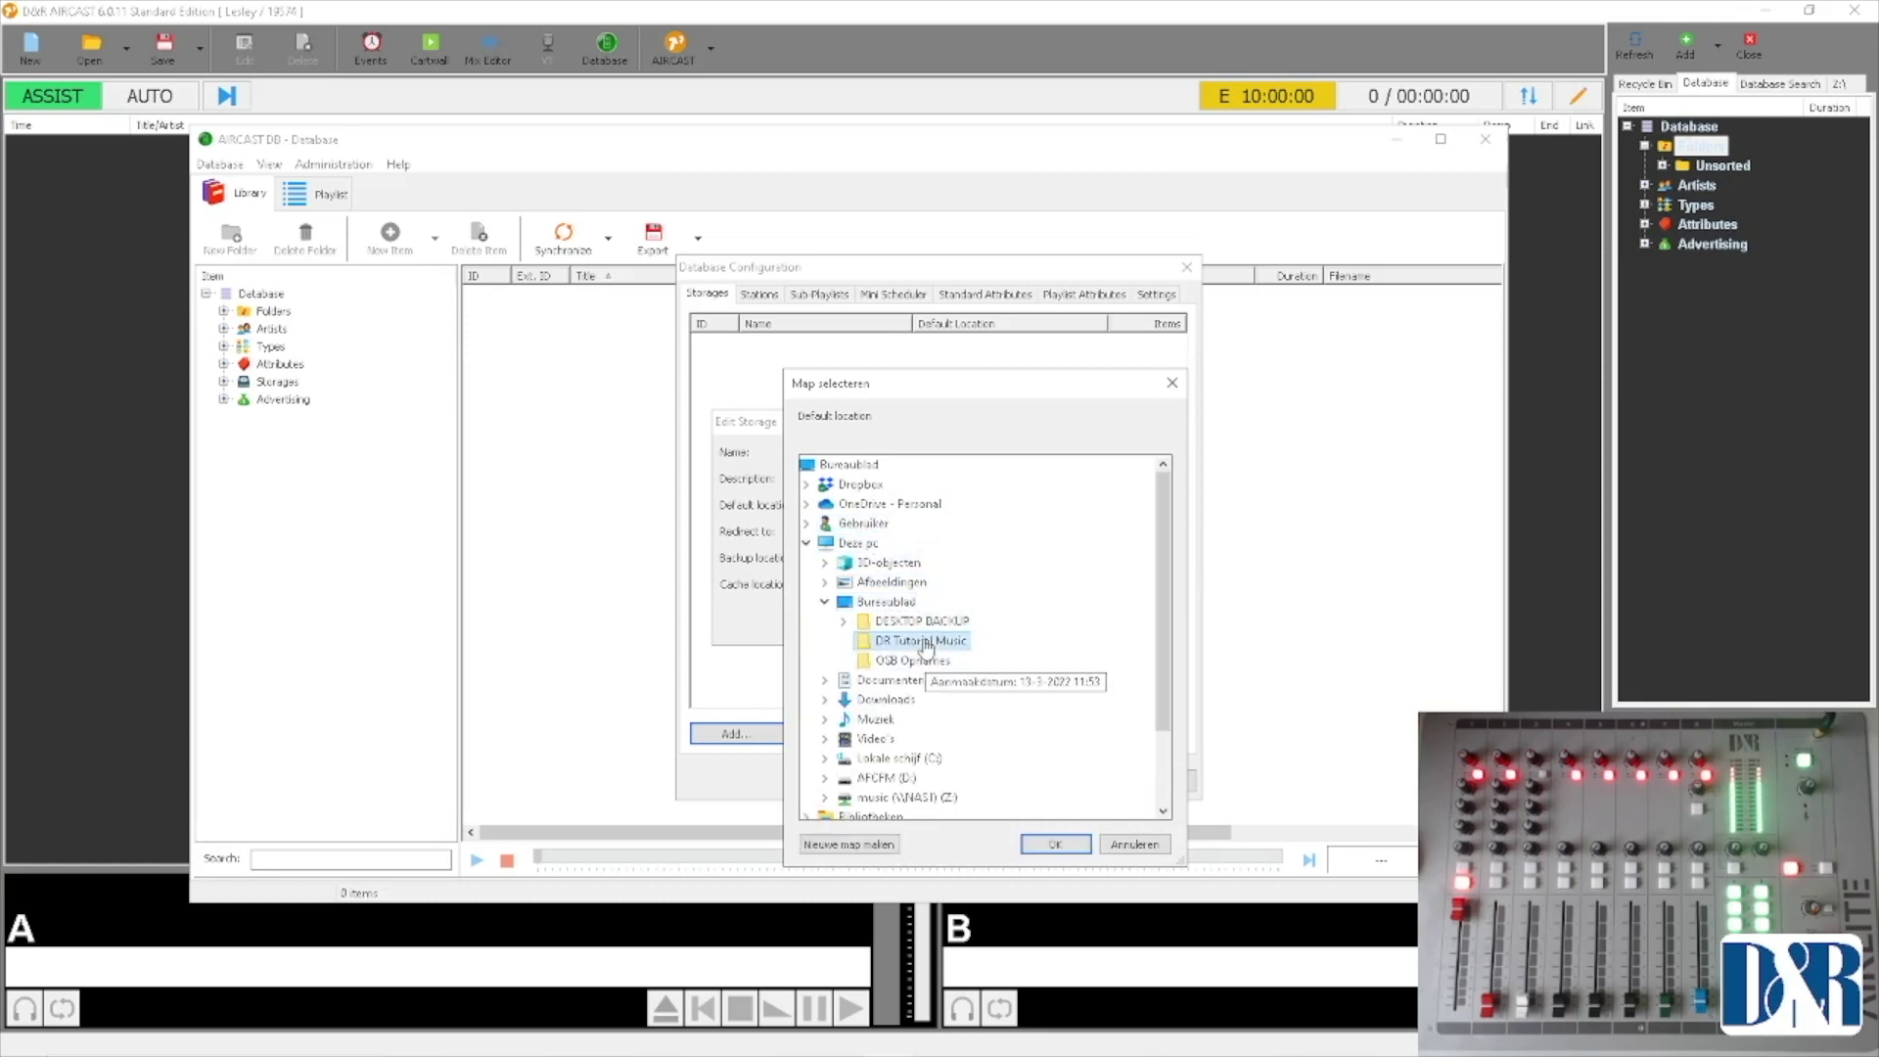
left_click(1056, 844)
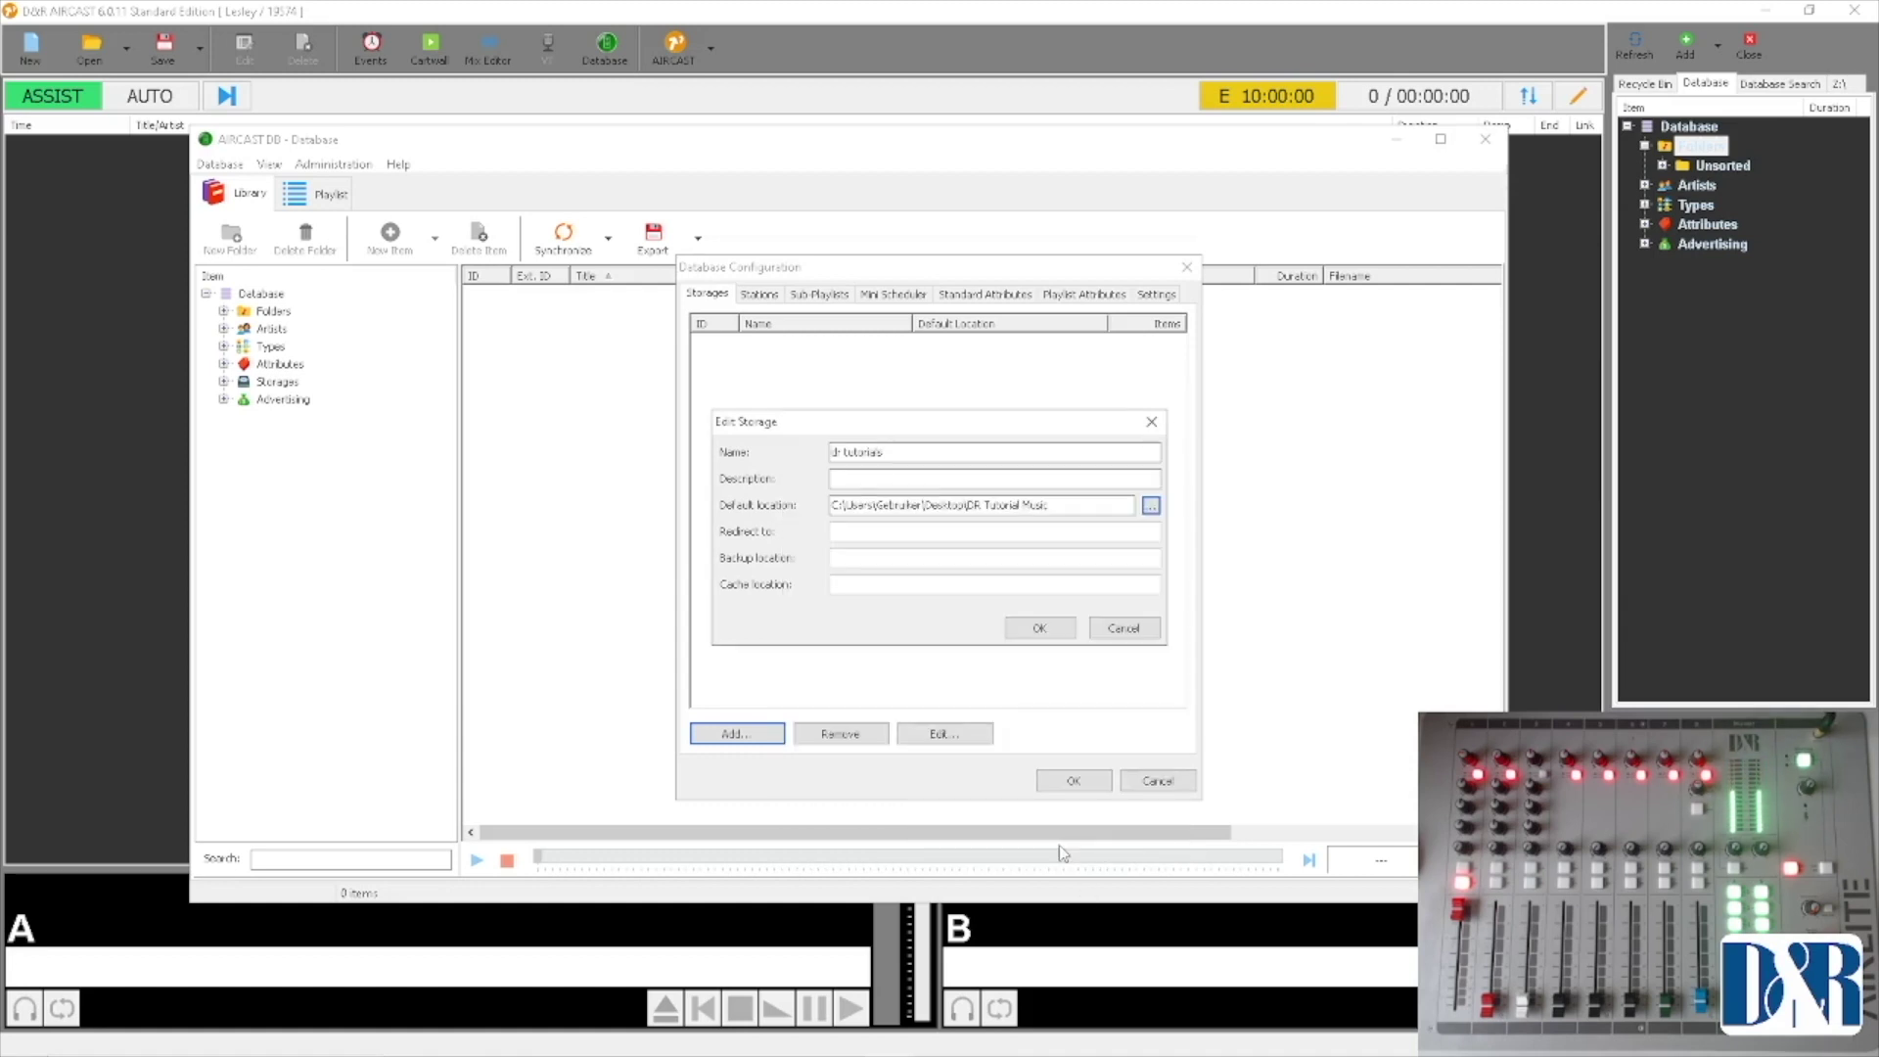
Step: Save the dr tutorials storage and apply the database configuration
left_click(1039, 630)
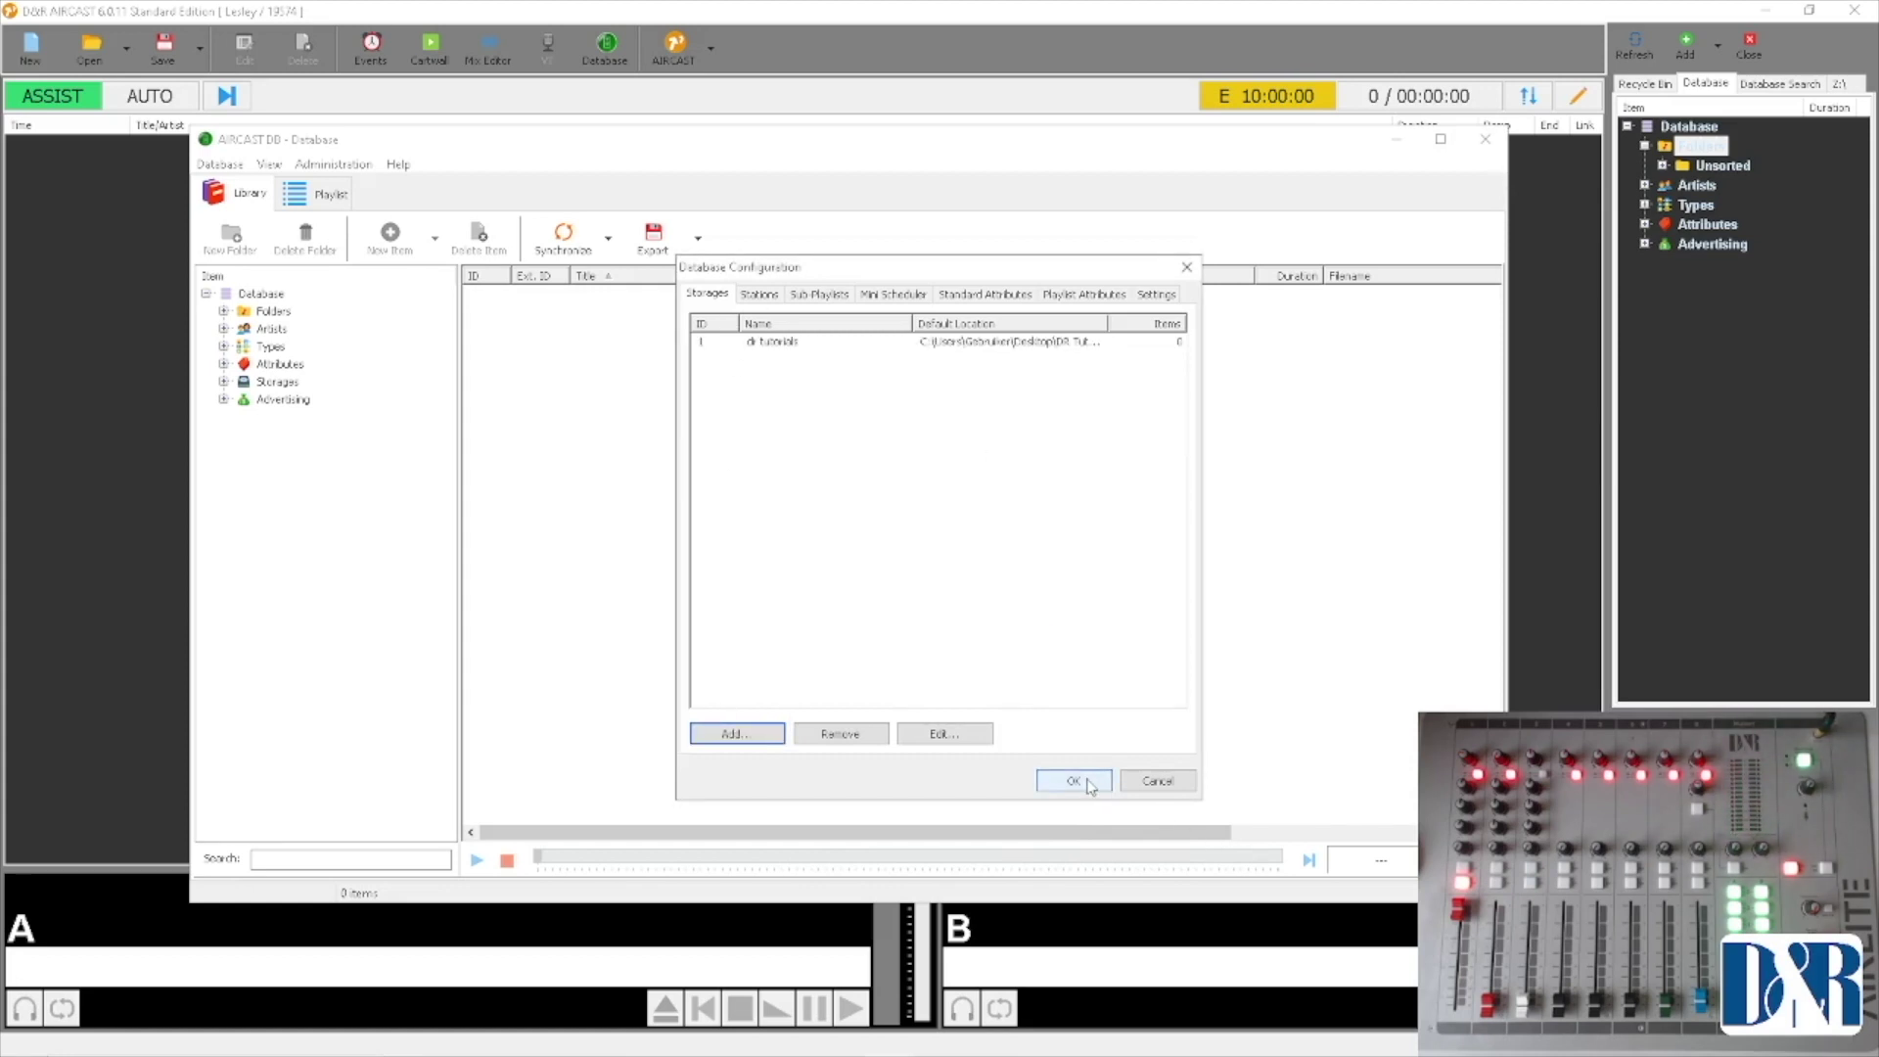
left_click(1073, 781)
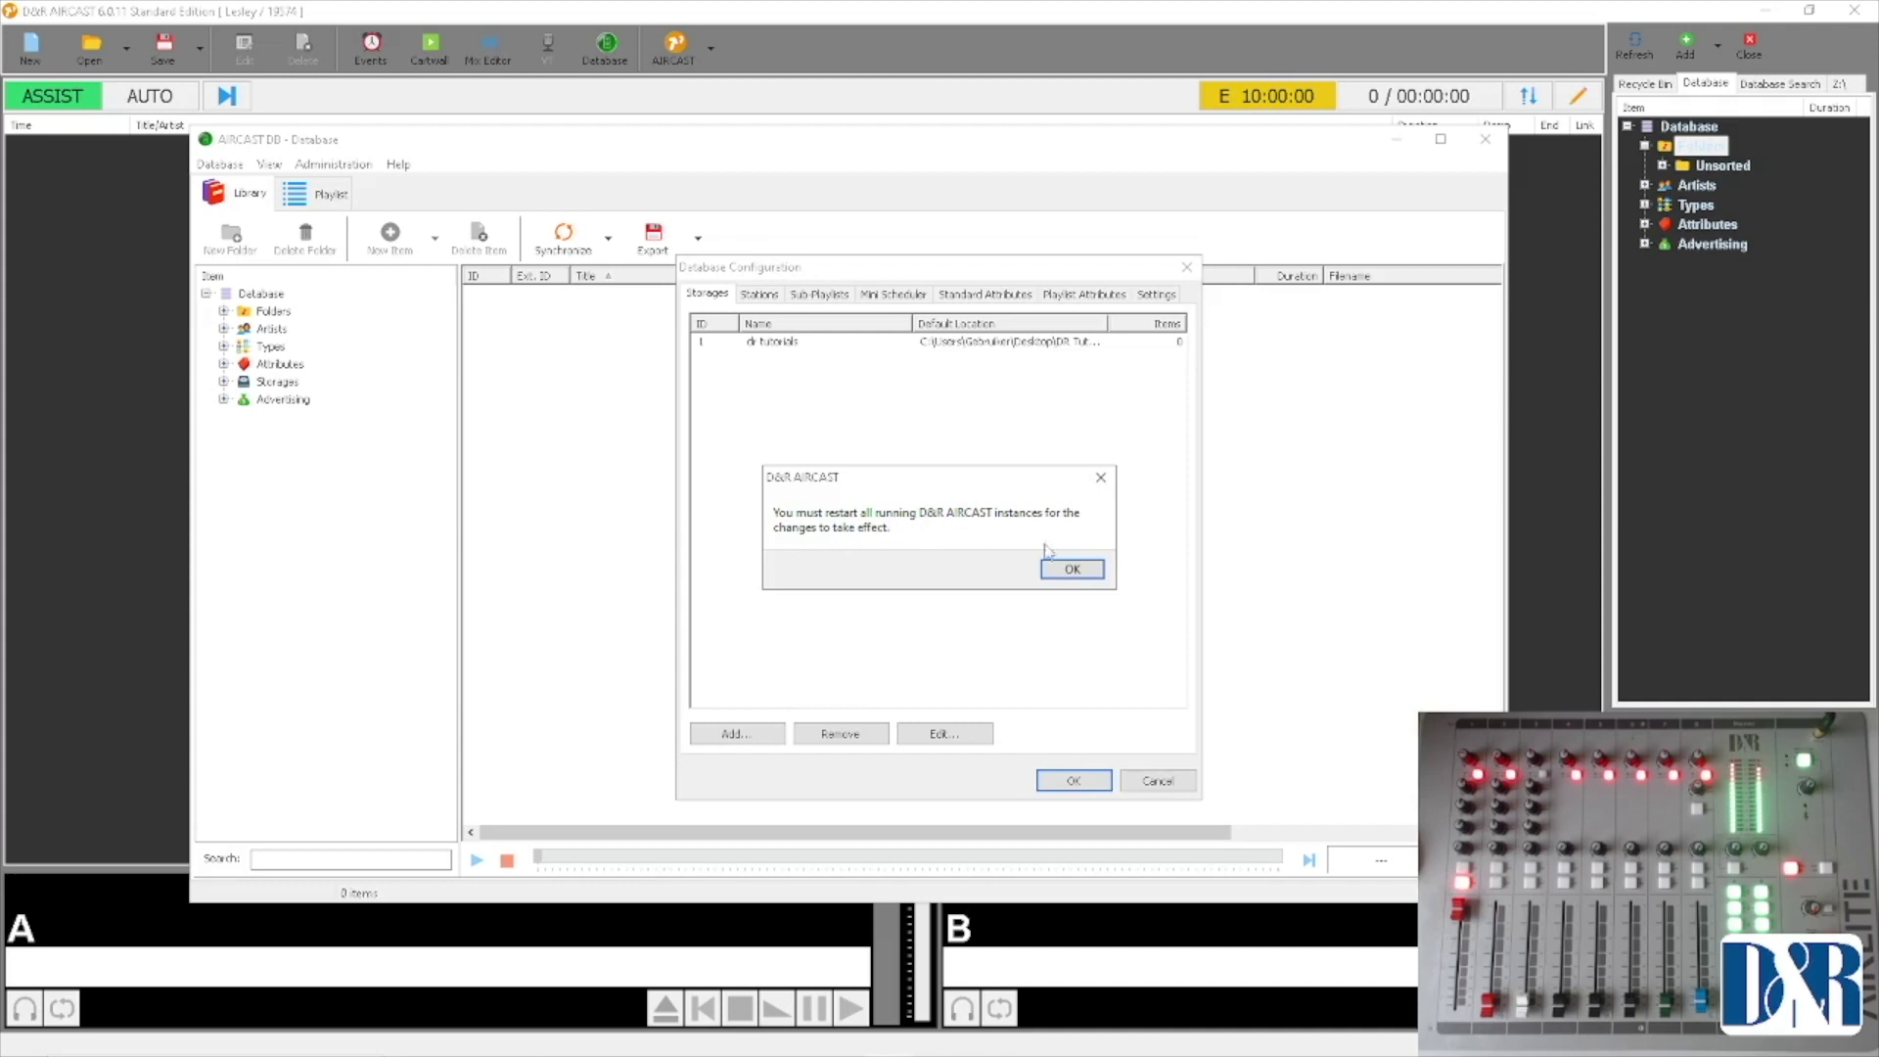
Step: Accept the restart notice, close the Database window and exit AIRCAST
left_click(1072, 570)
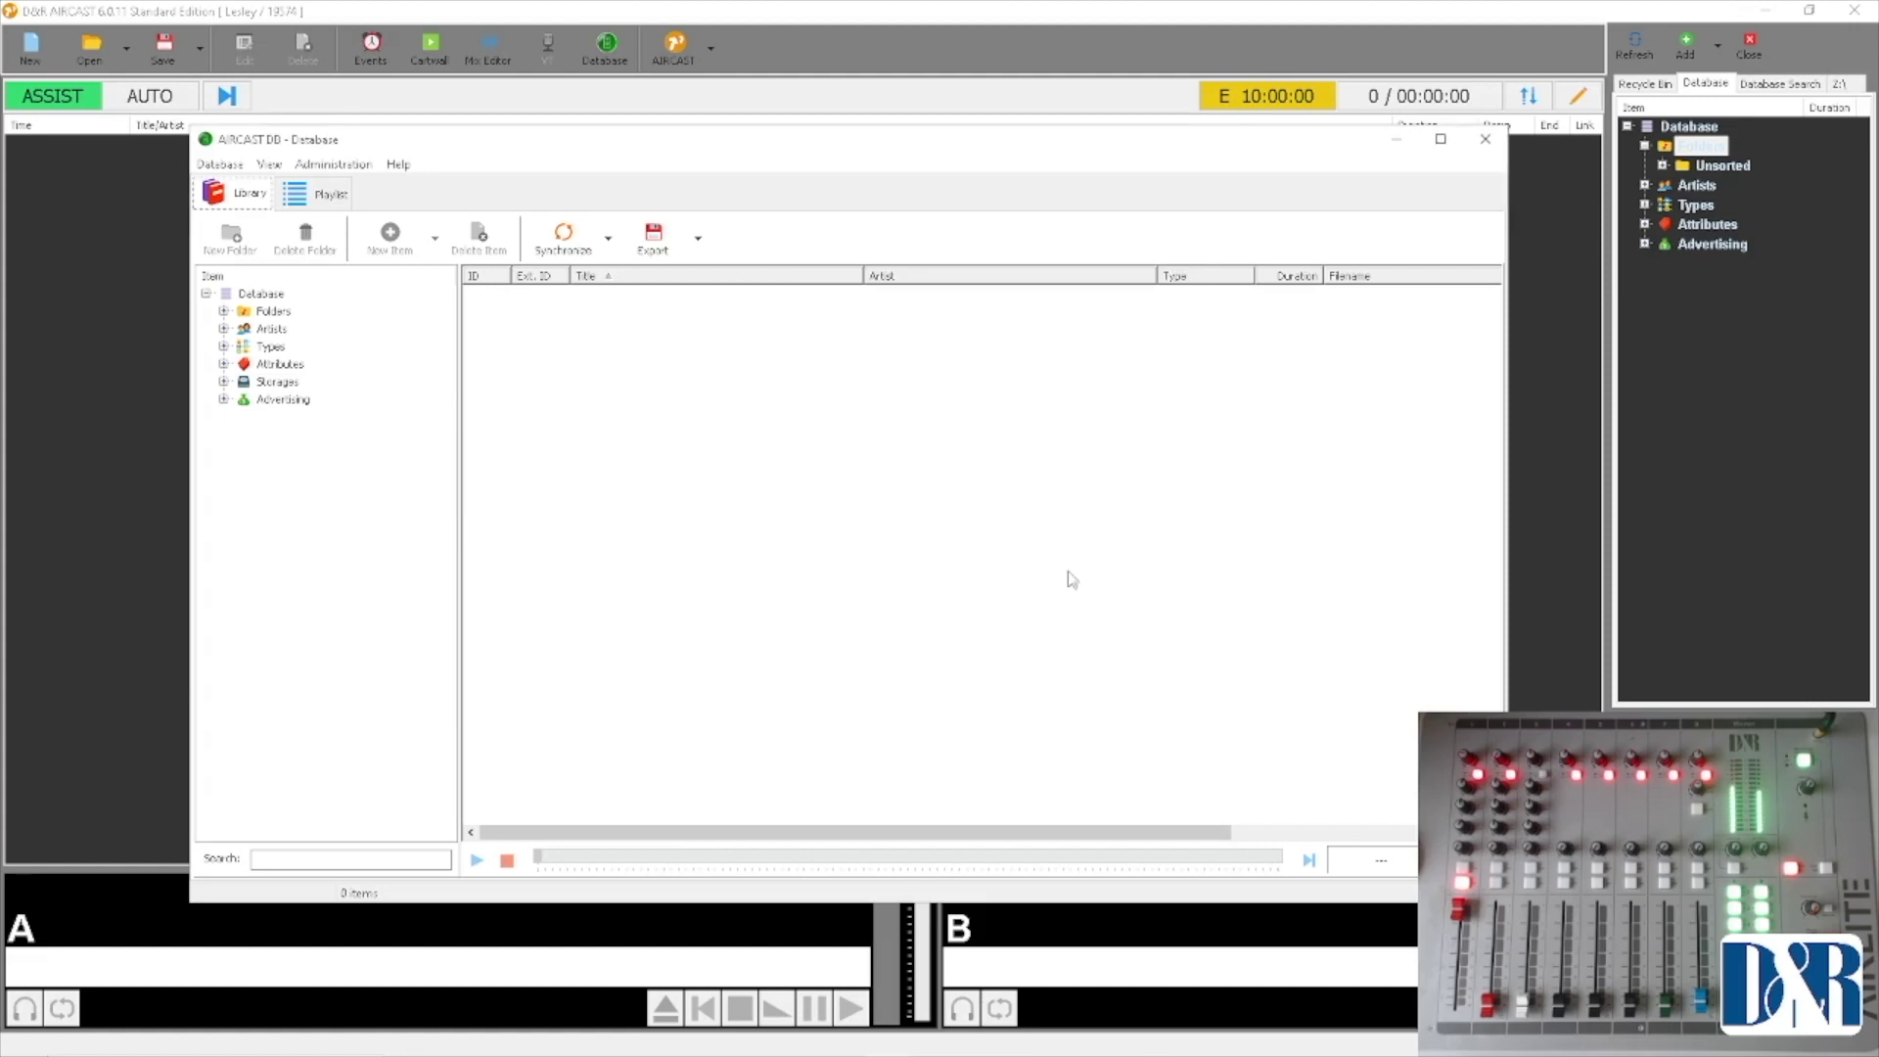
left_click(1486, 139)
left_click(1853, 13)
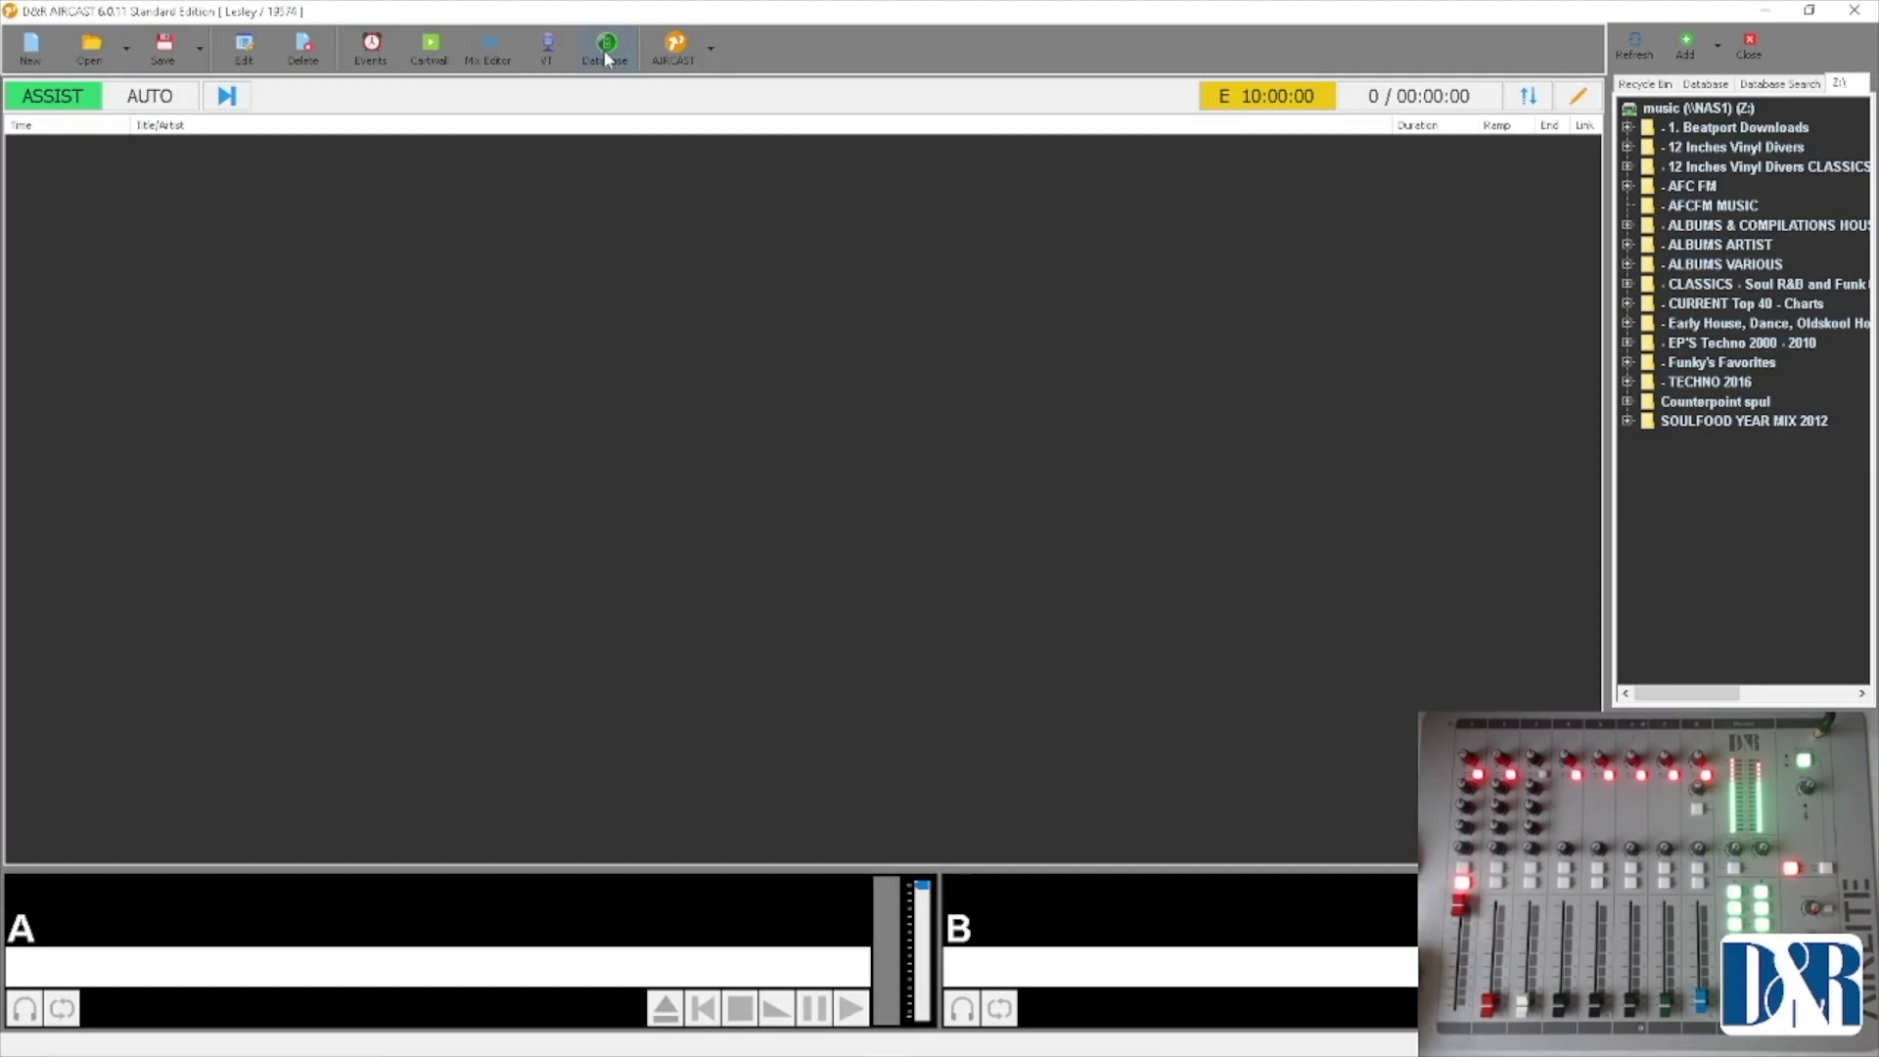
Step: Expand the side-panel Database tree to Unsorted, collapse it, and open the Database library window
left_click(1707, 86)
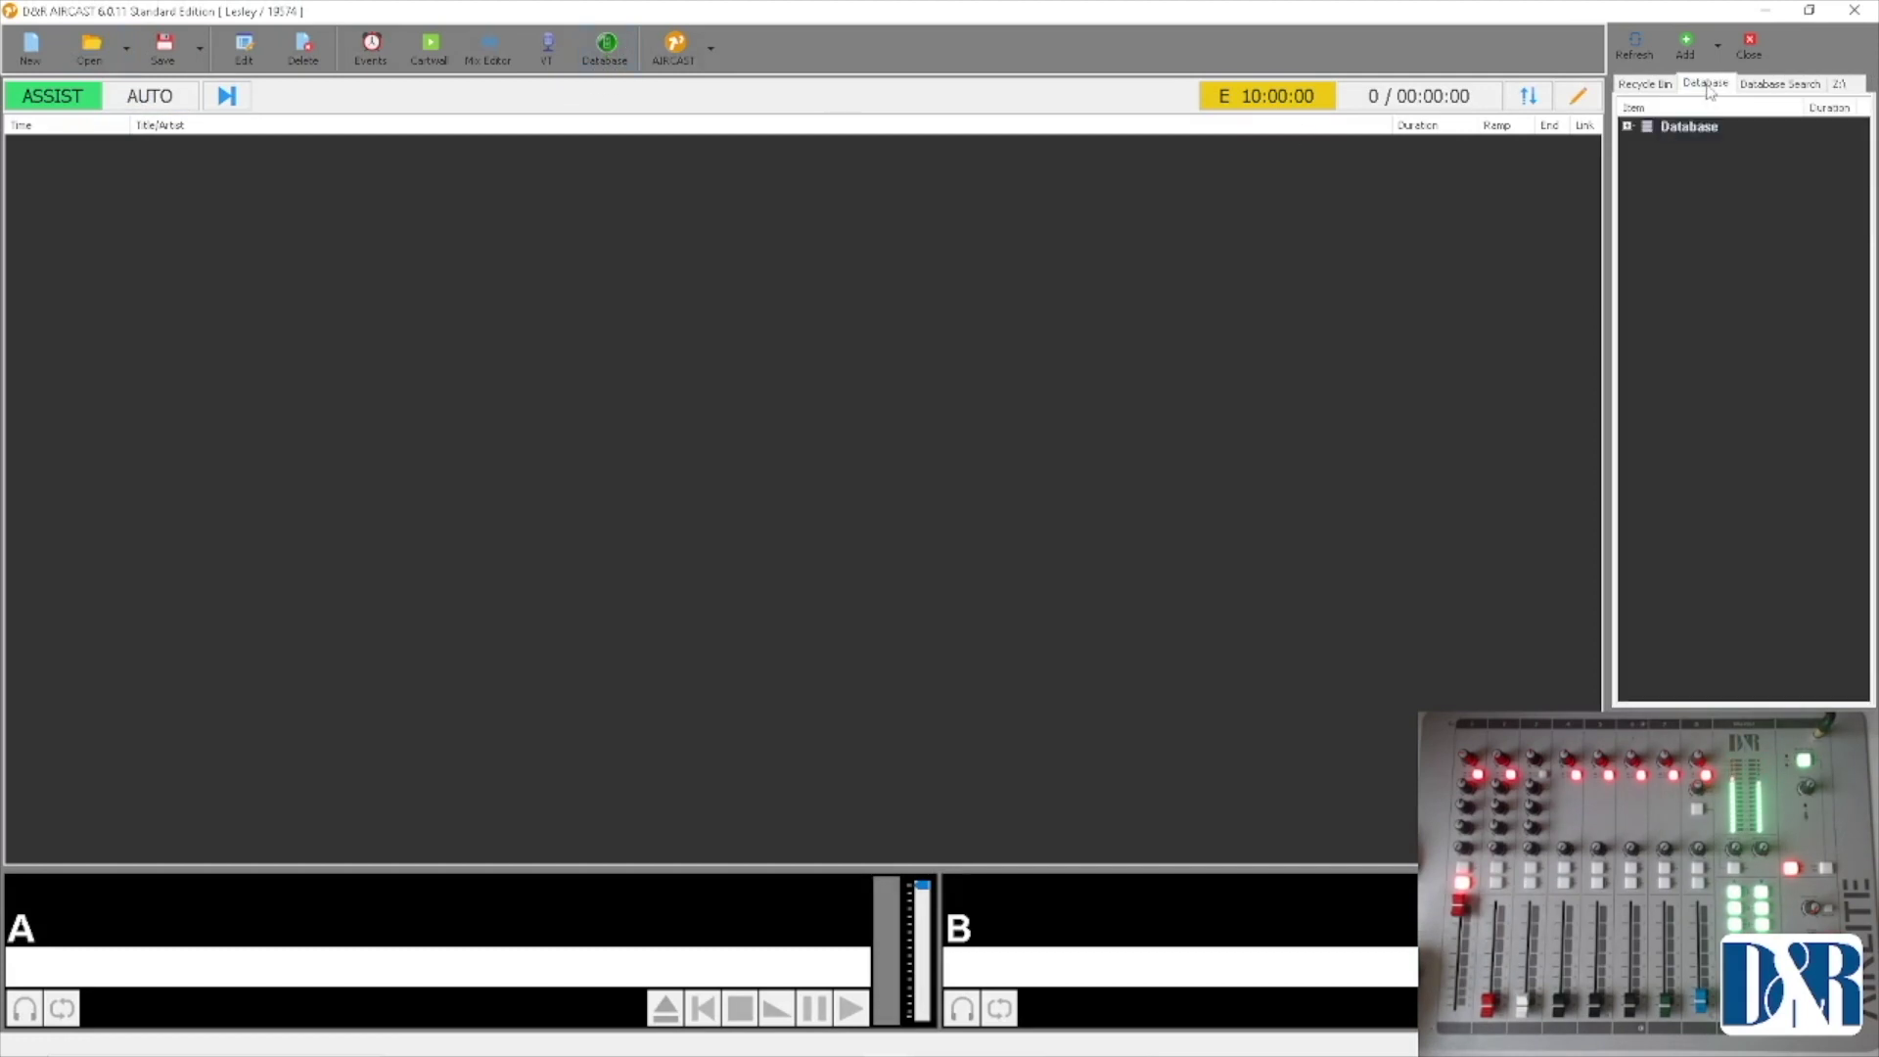
double_click(1682, 130)
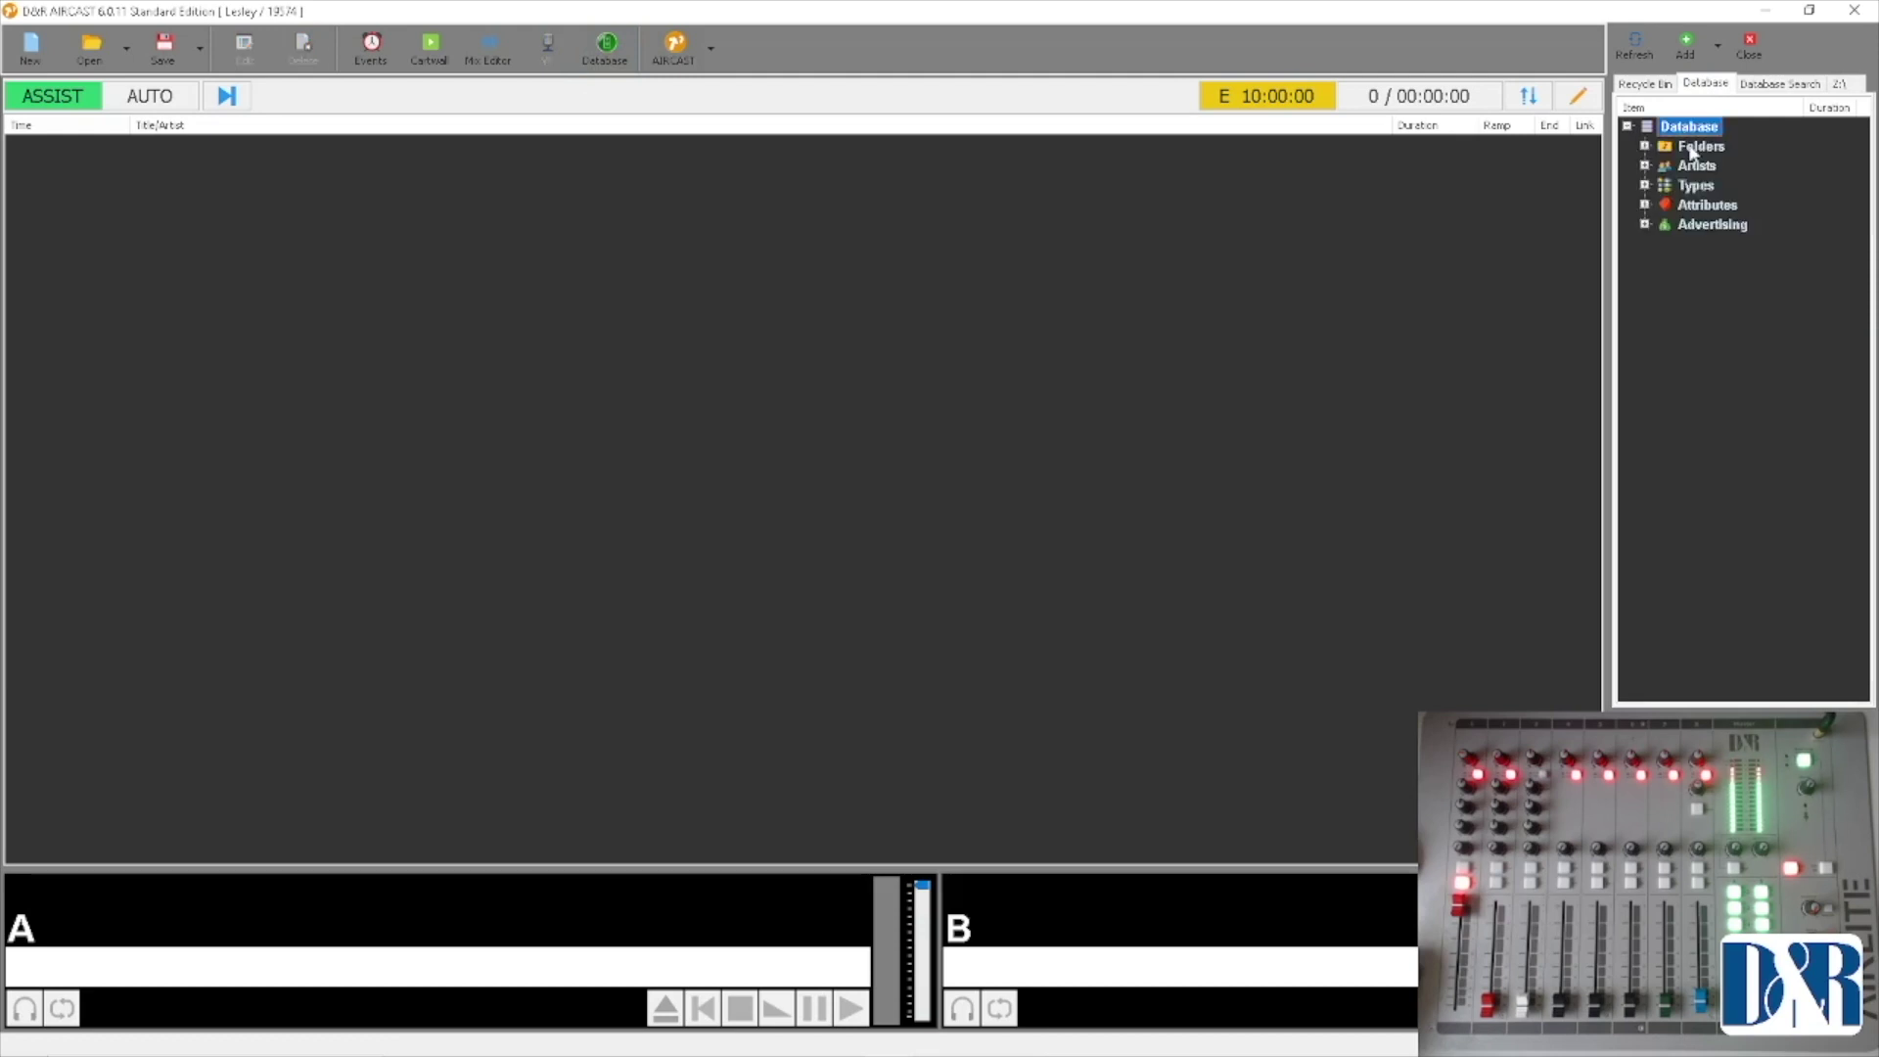
double_click(1698, 150)
left_click(1720, 171)
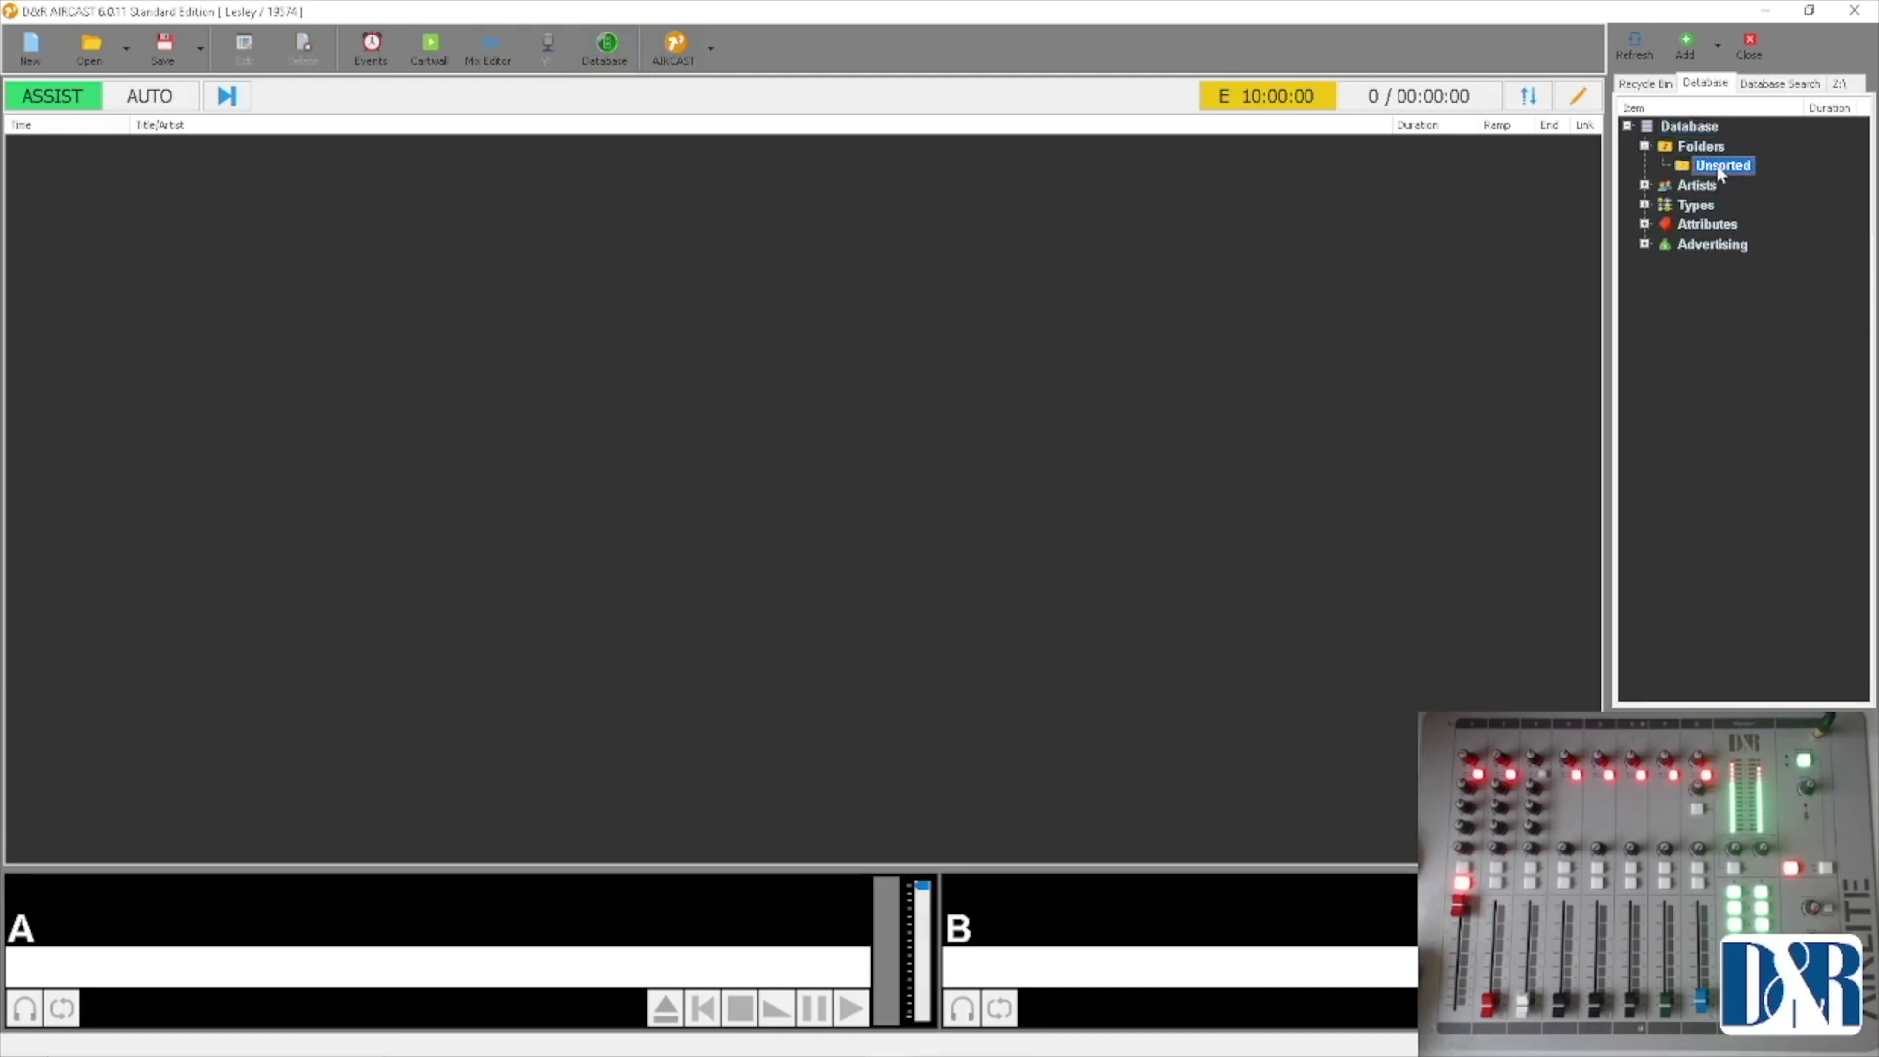
double_click(1713, 149)
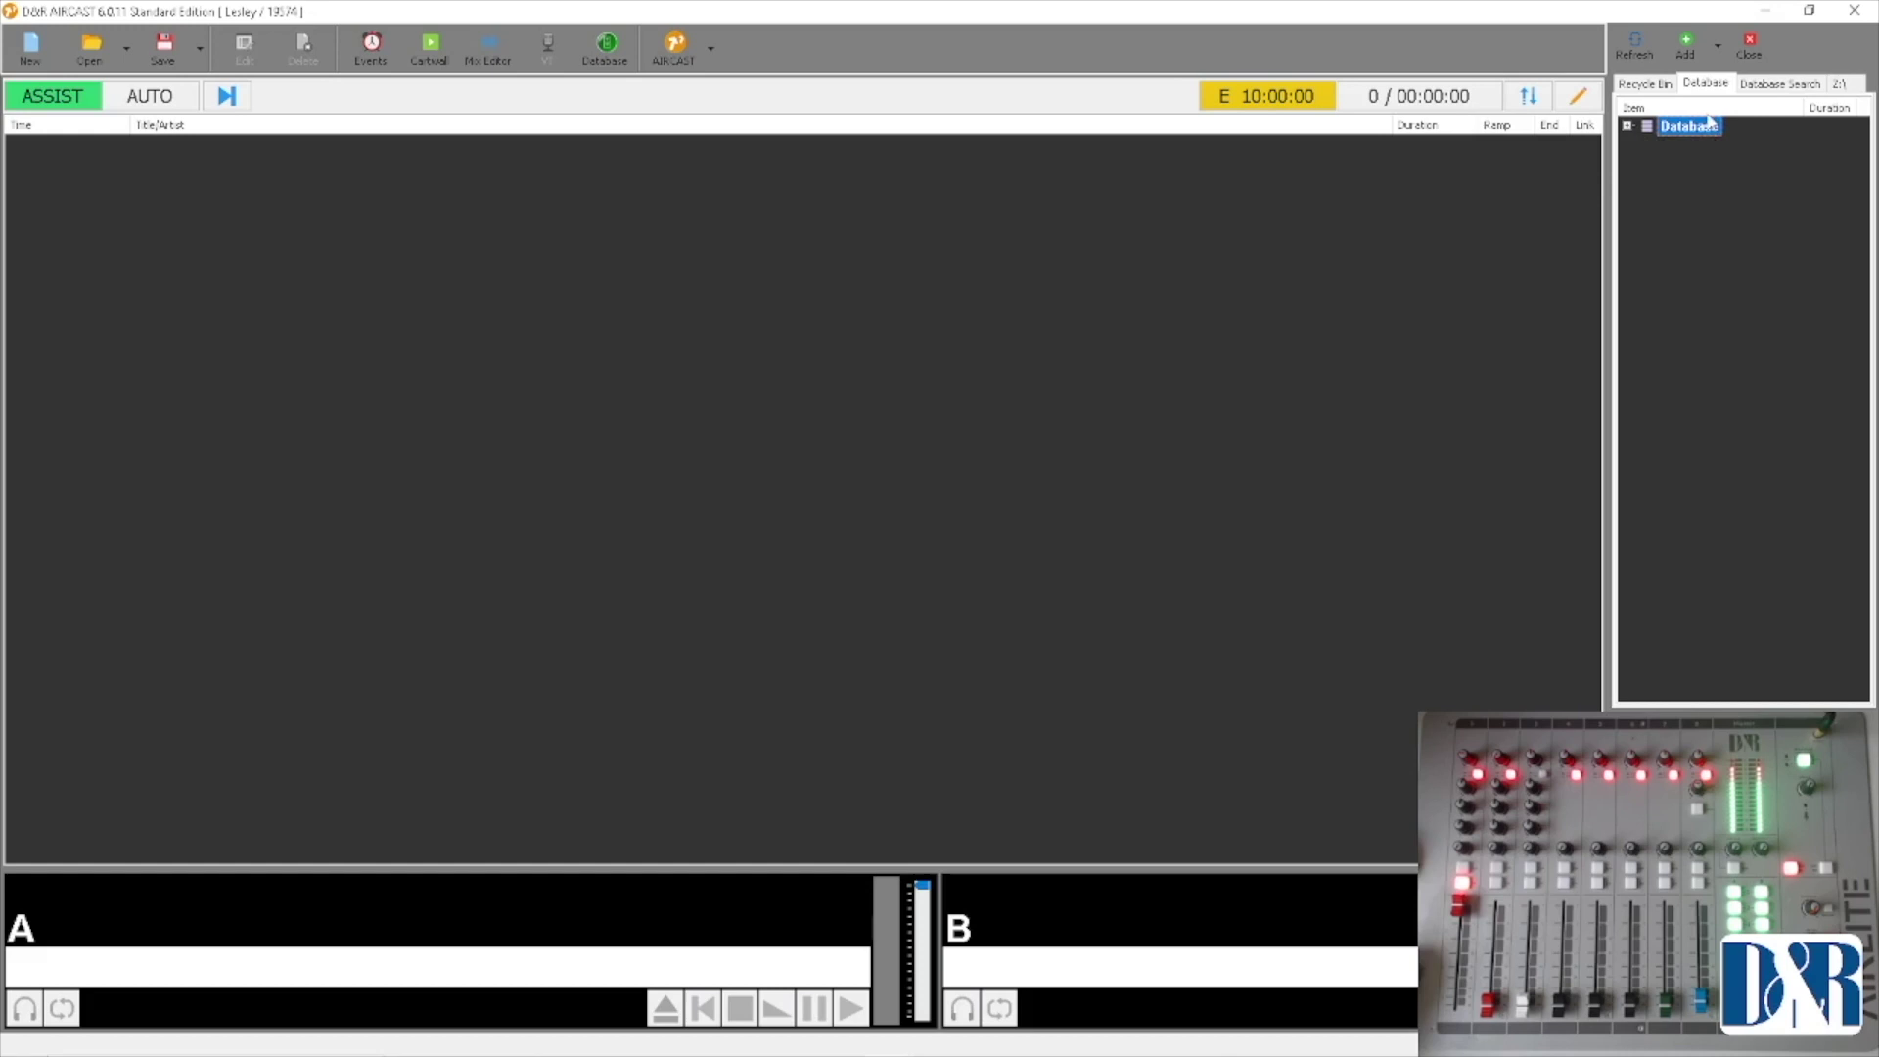
left_click(612, 52)
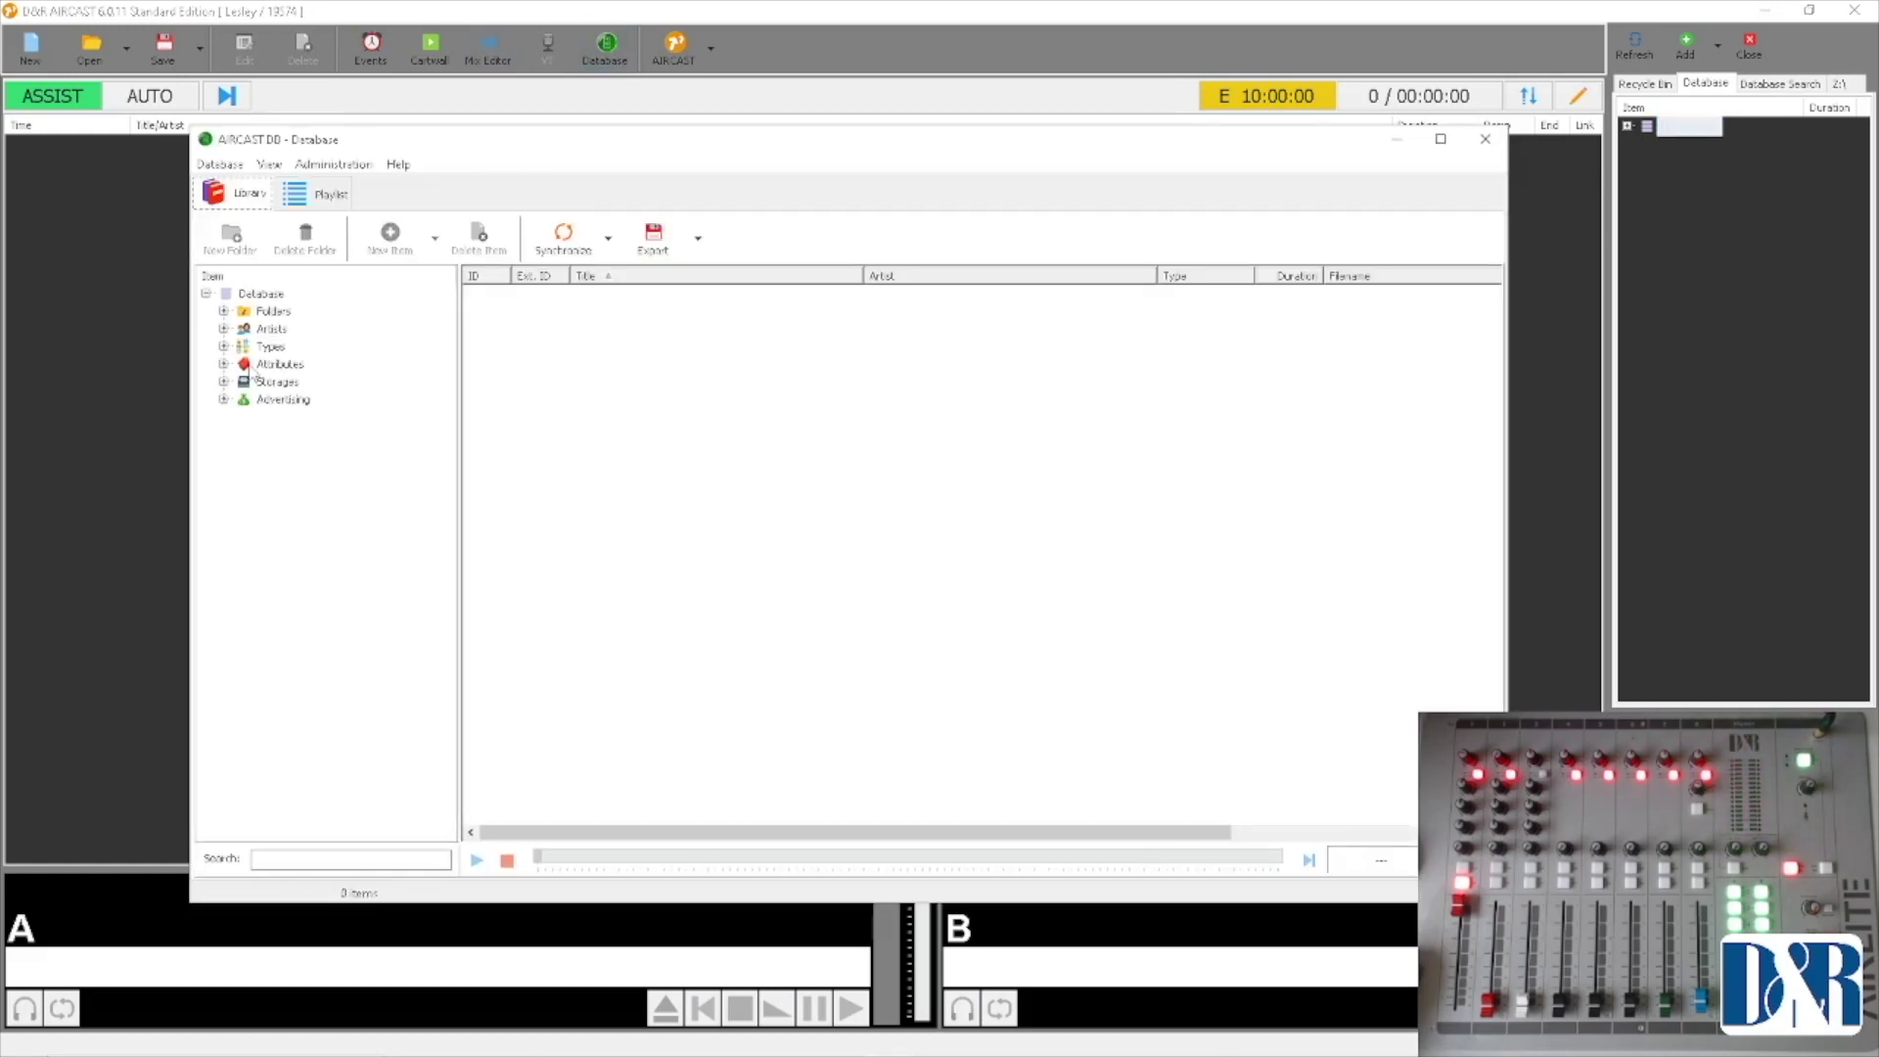
Step: Check the dr tutorials storage under Storages, then create a new folder named DR under Folders
double_click(266, 383)
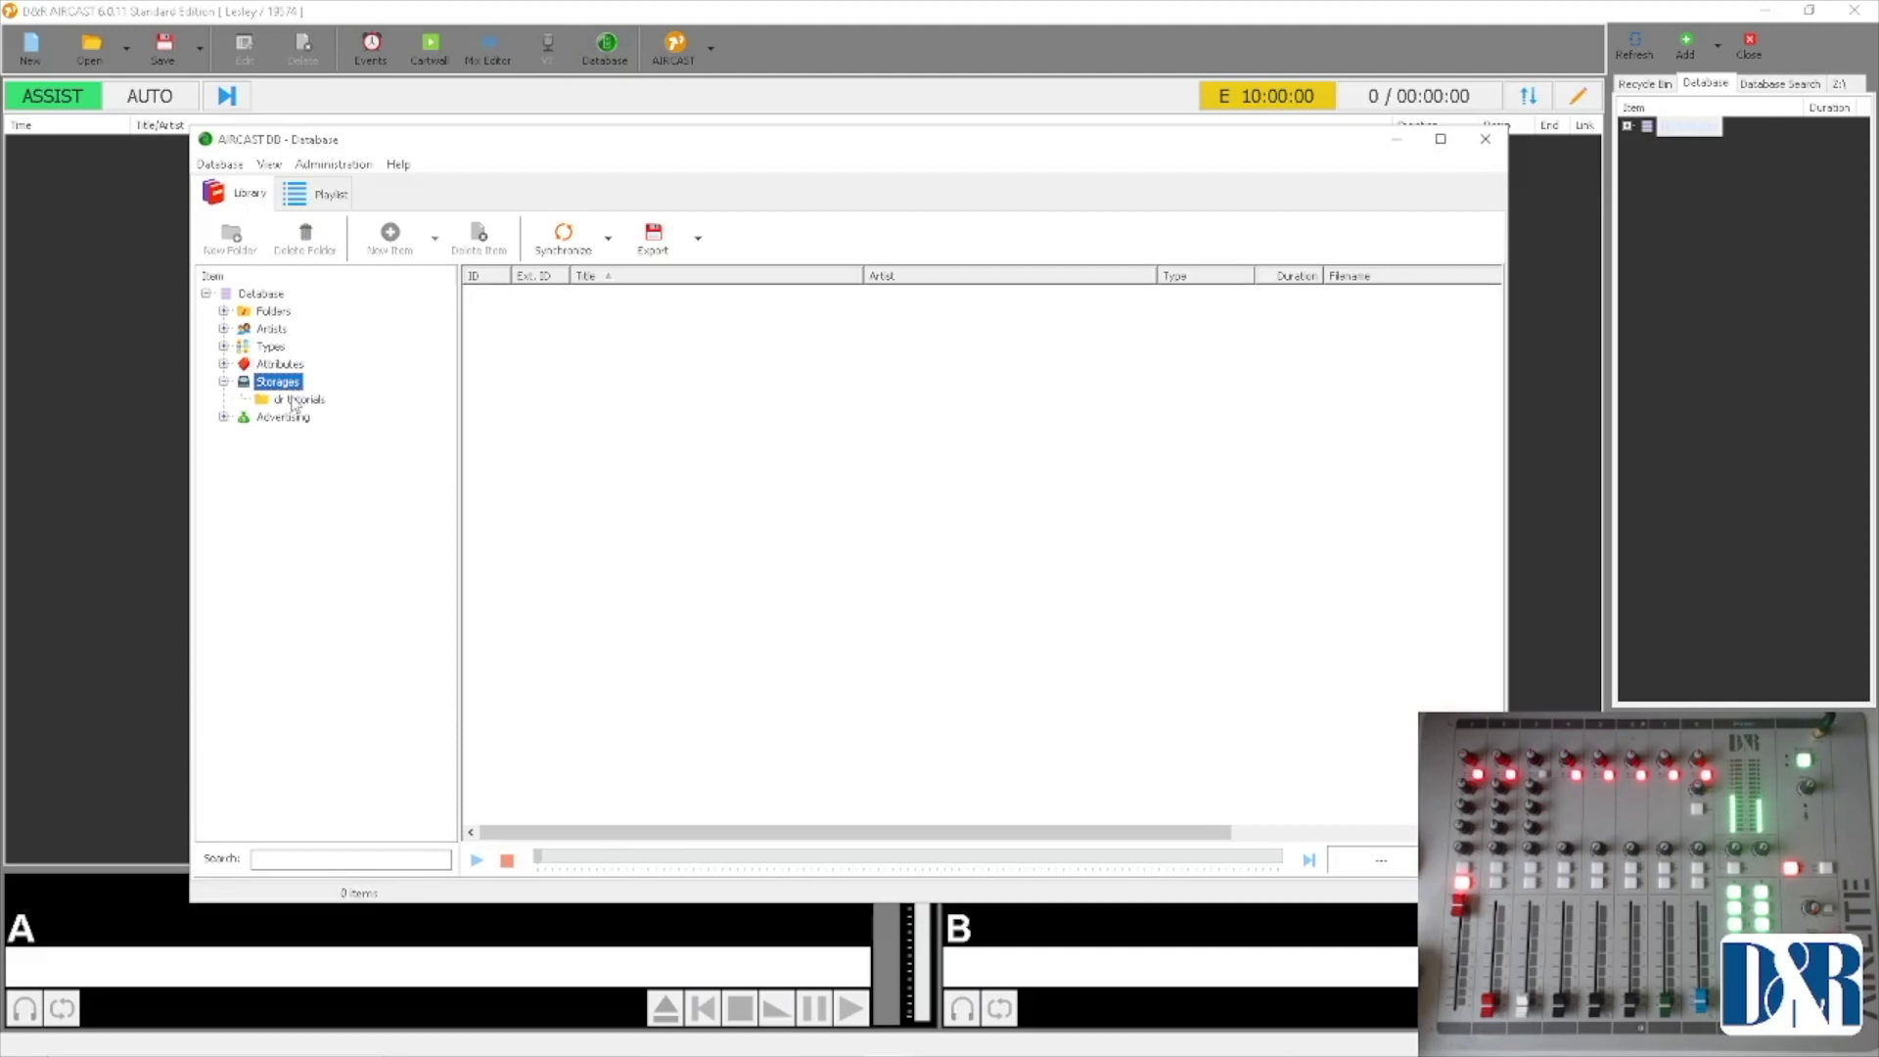
left_click(295, 404)
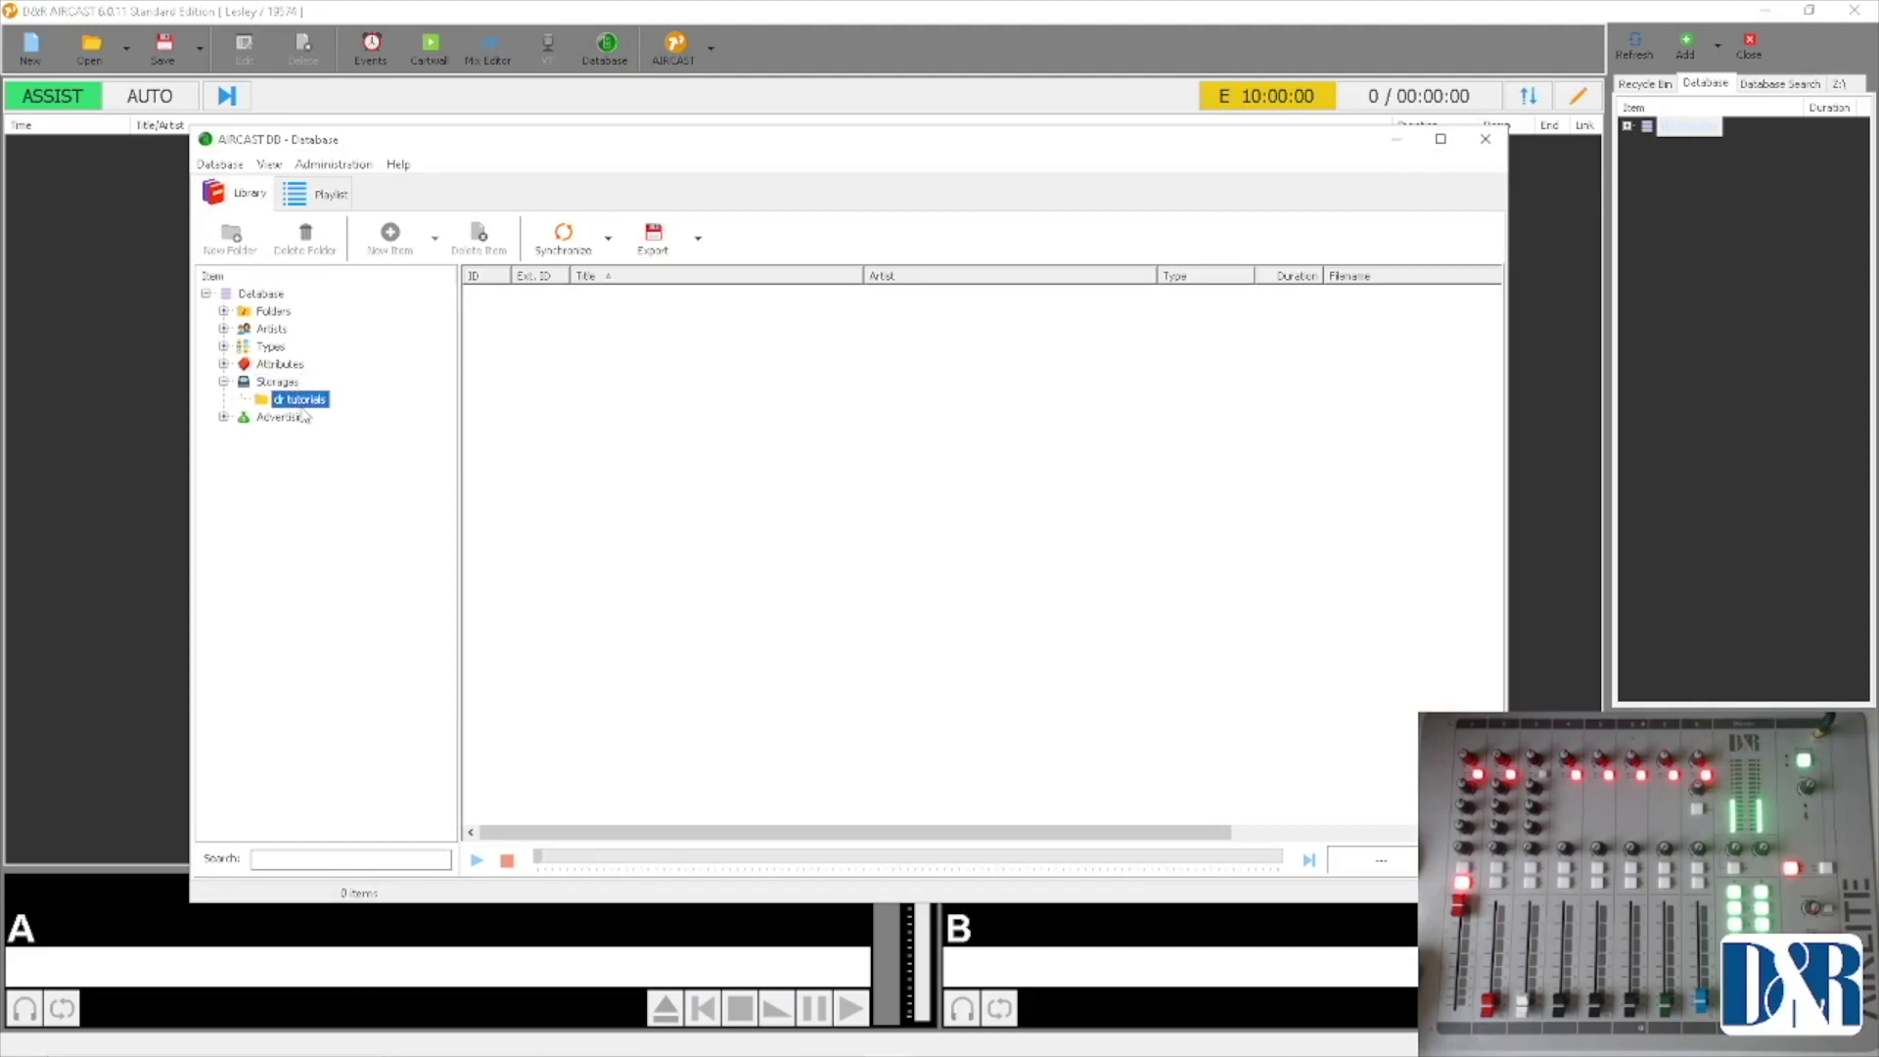
double_click(273, 311)
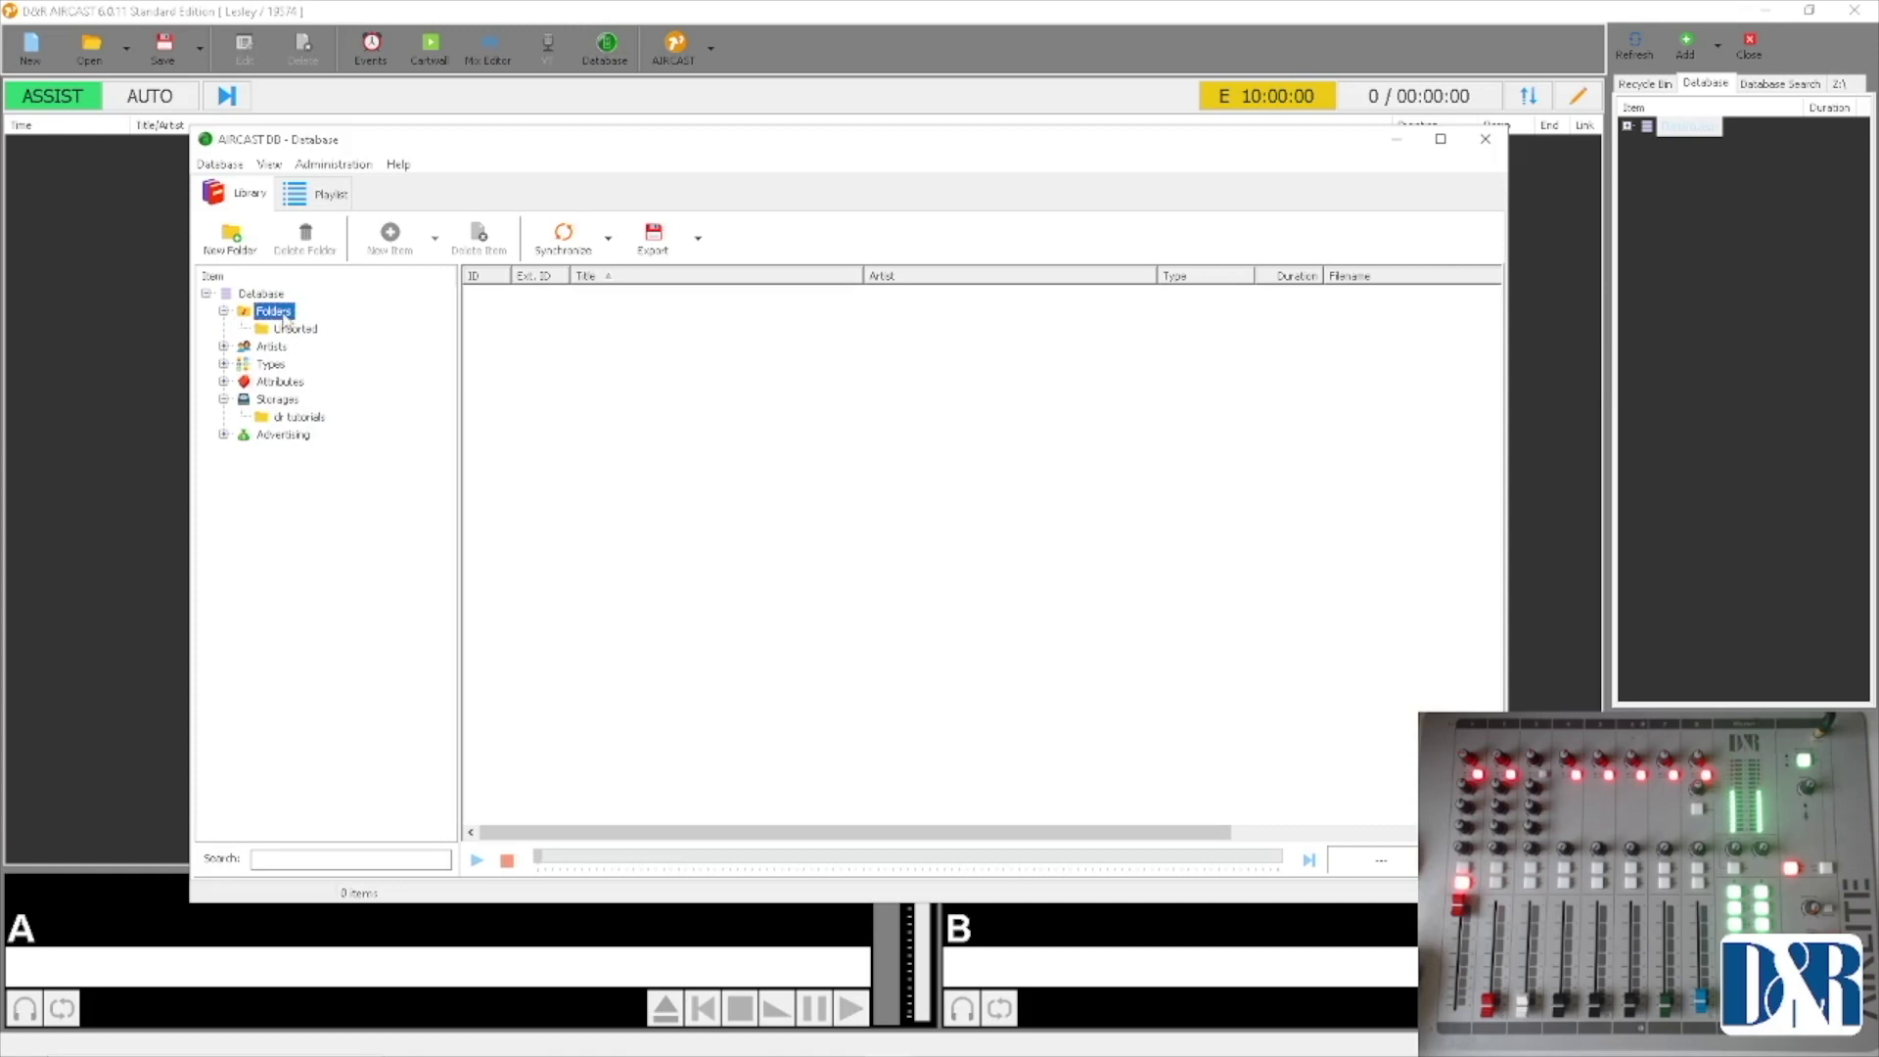
left_click(246, 252)
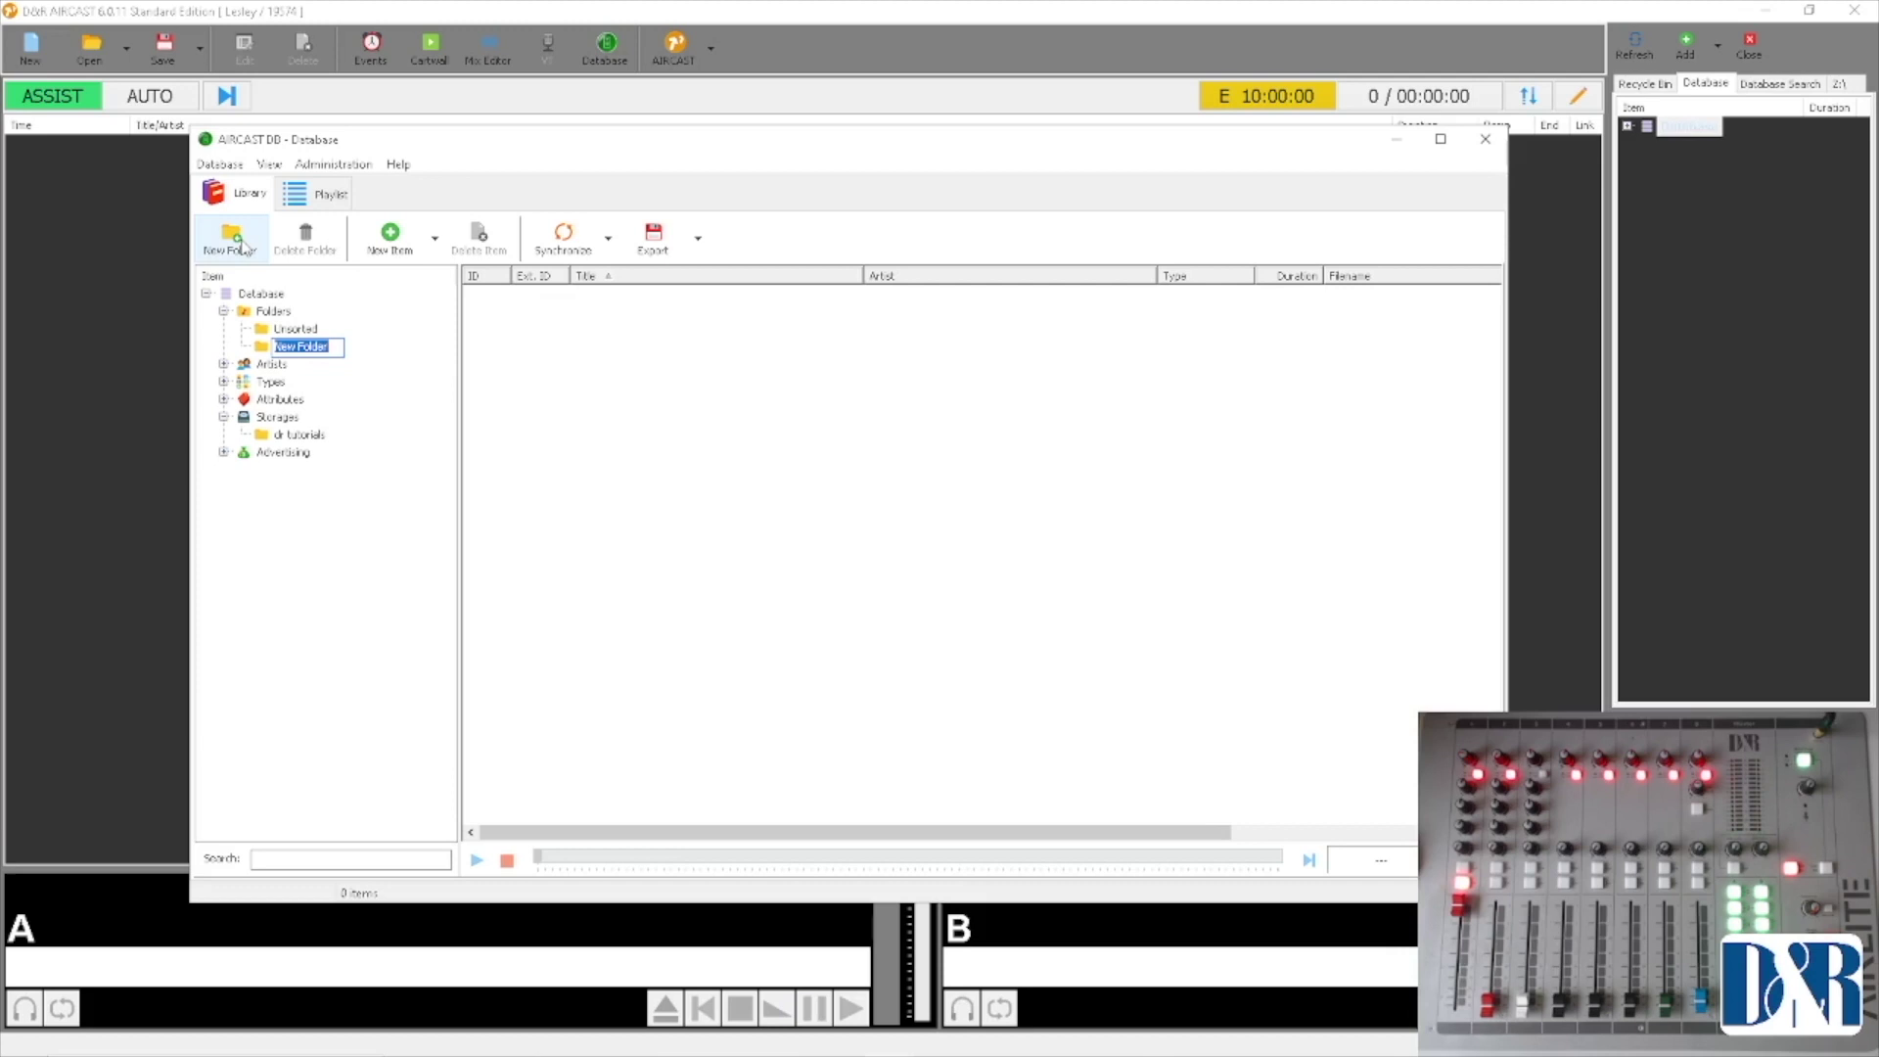
type("DR")
key("Return")
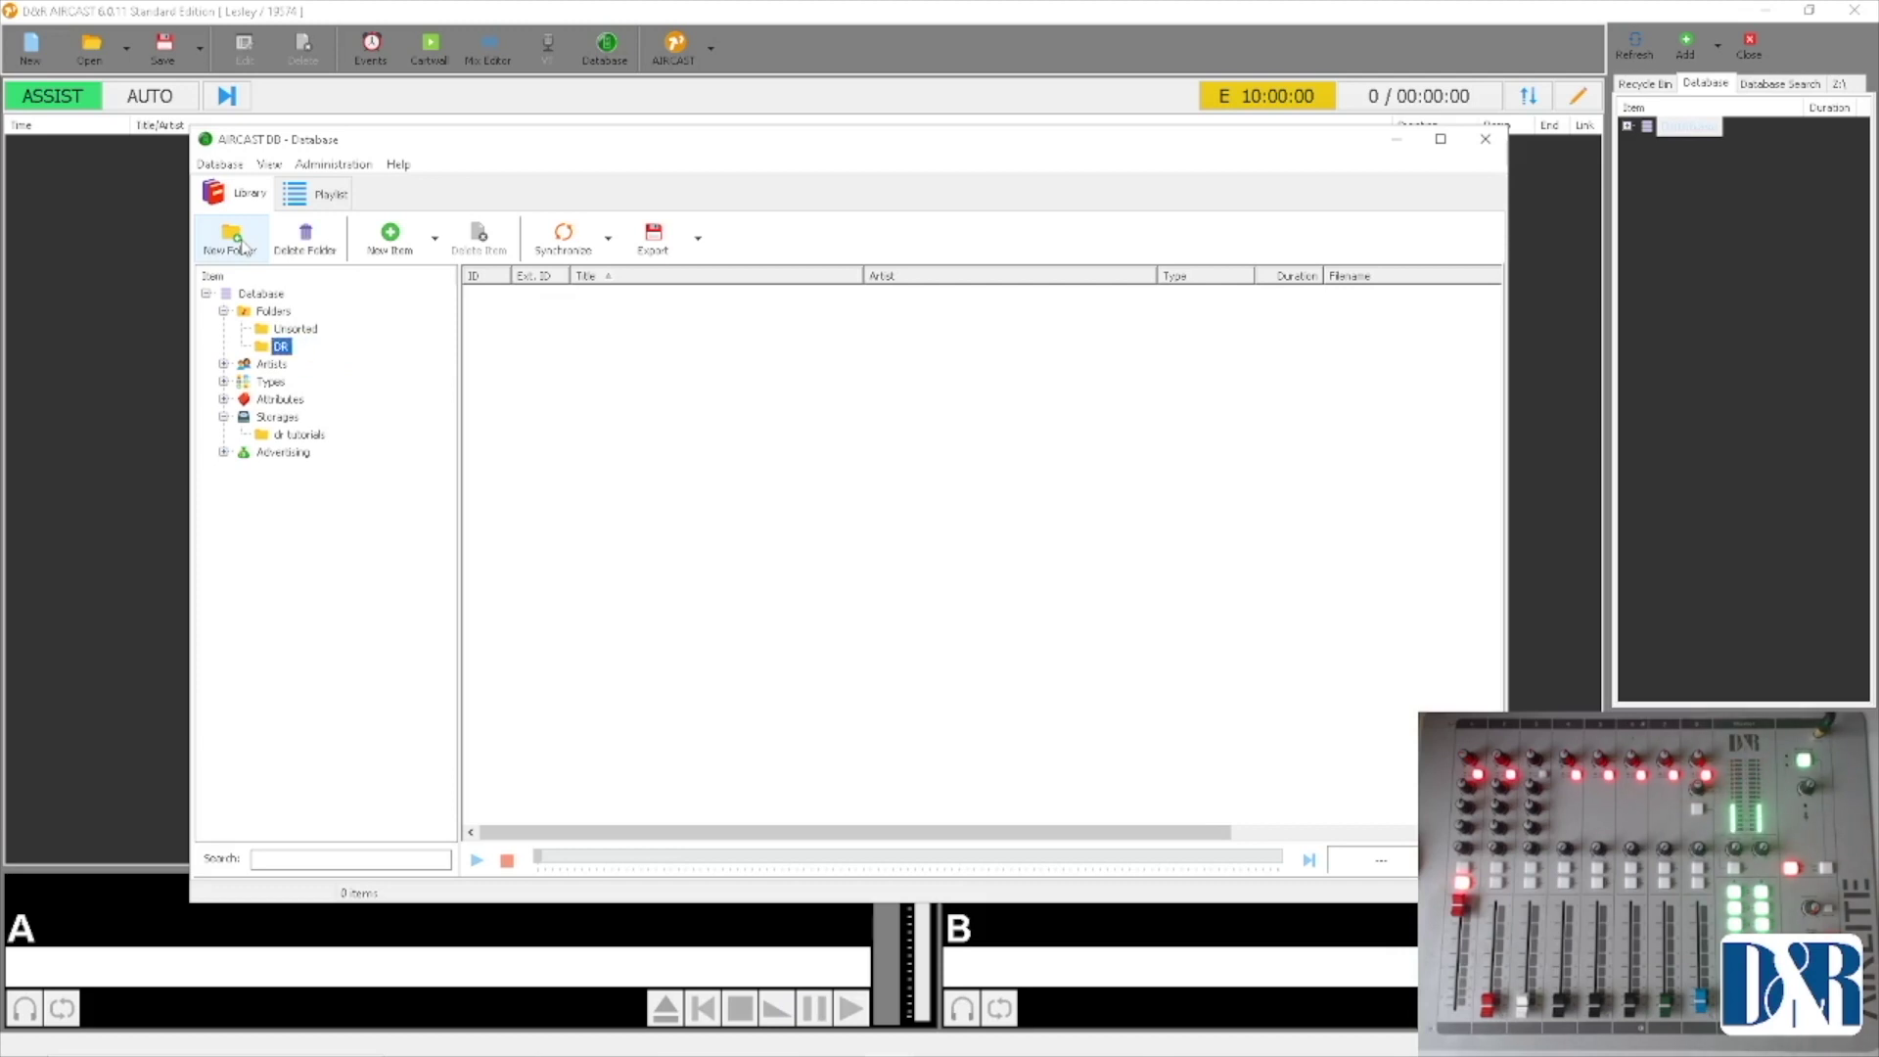
Step: Synchronize dr tutorials, adding files to folder DR as type Music, and import the four selected files
left_click(607, 242)
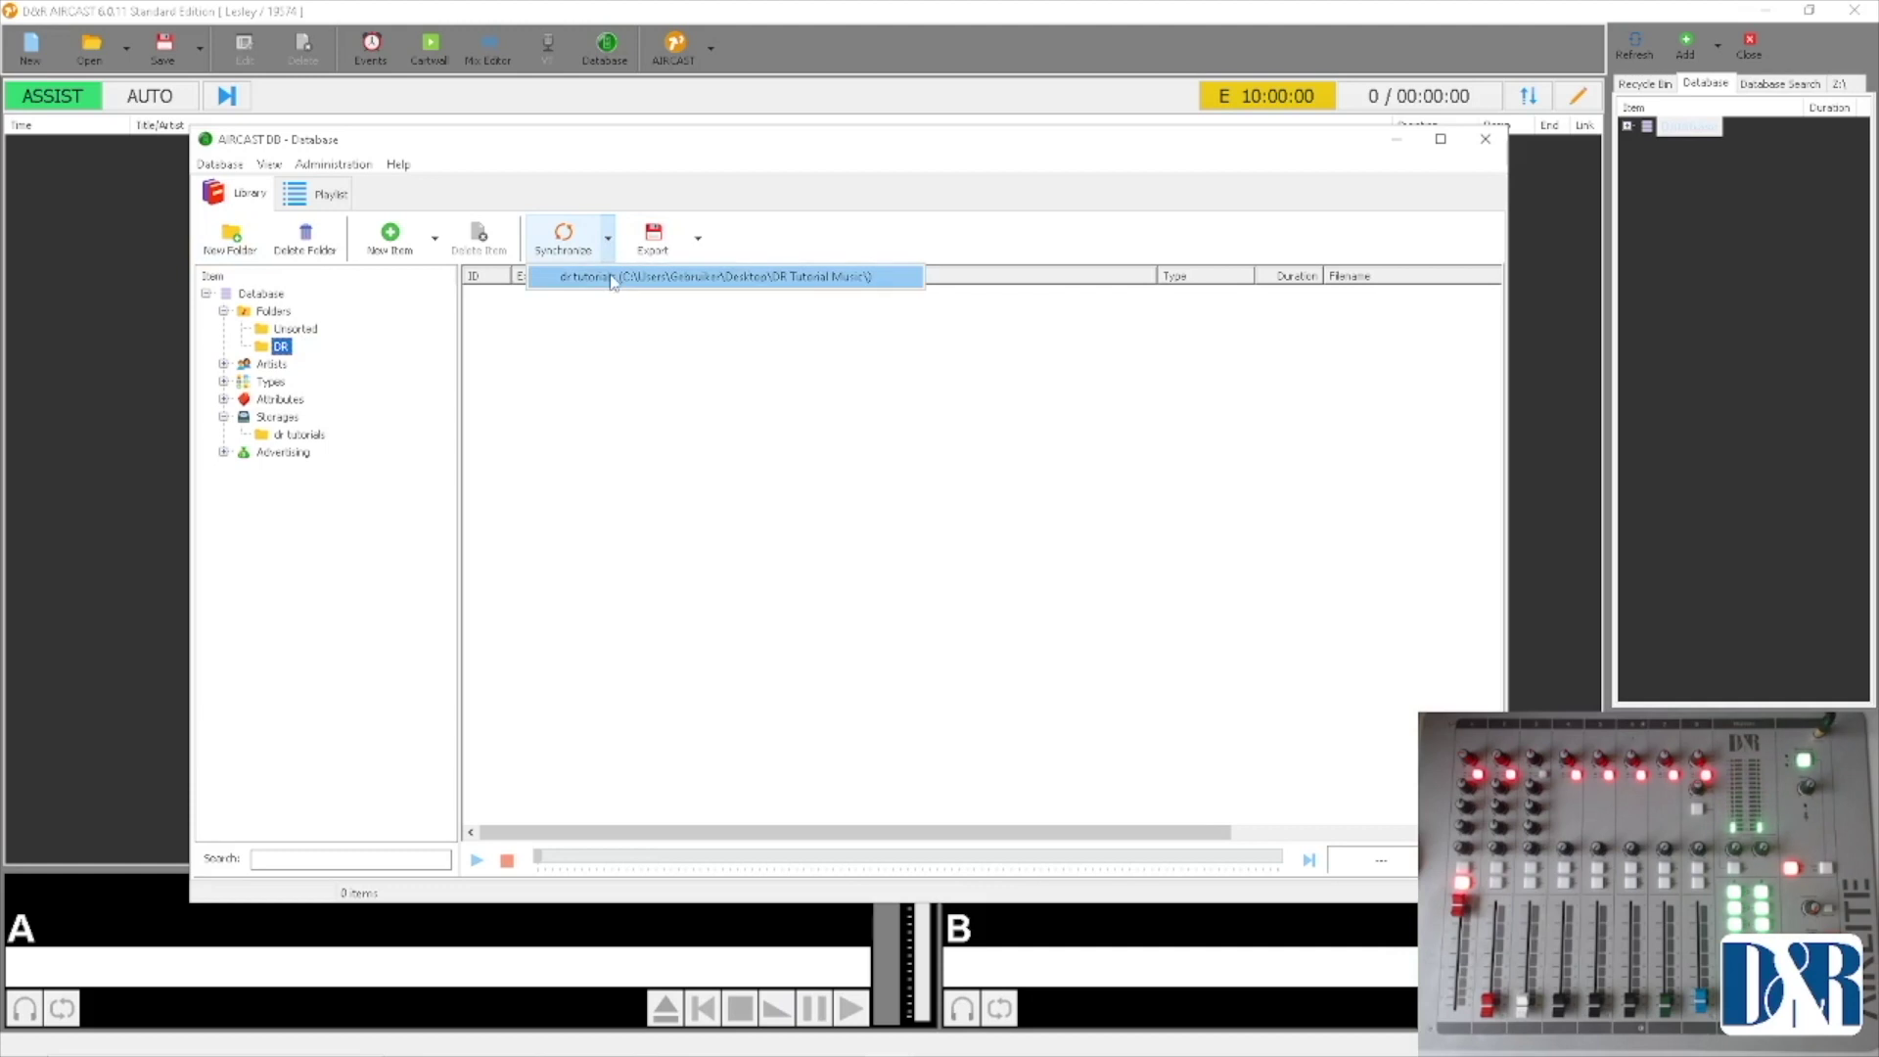
left_click(612, 280)
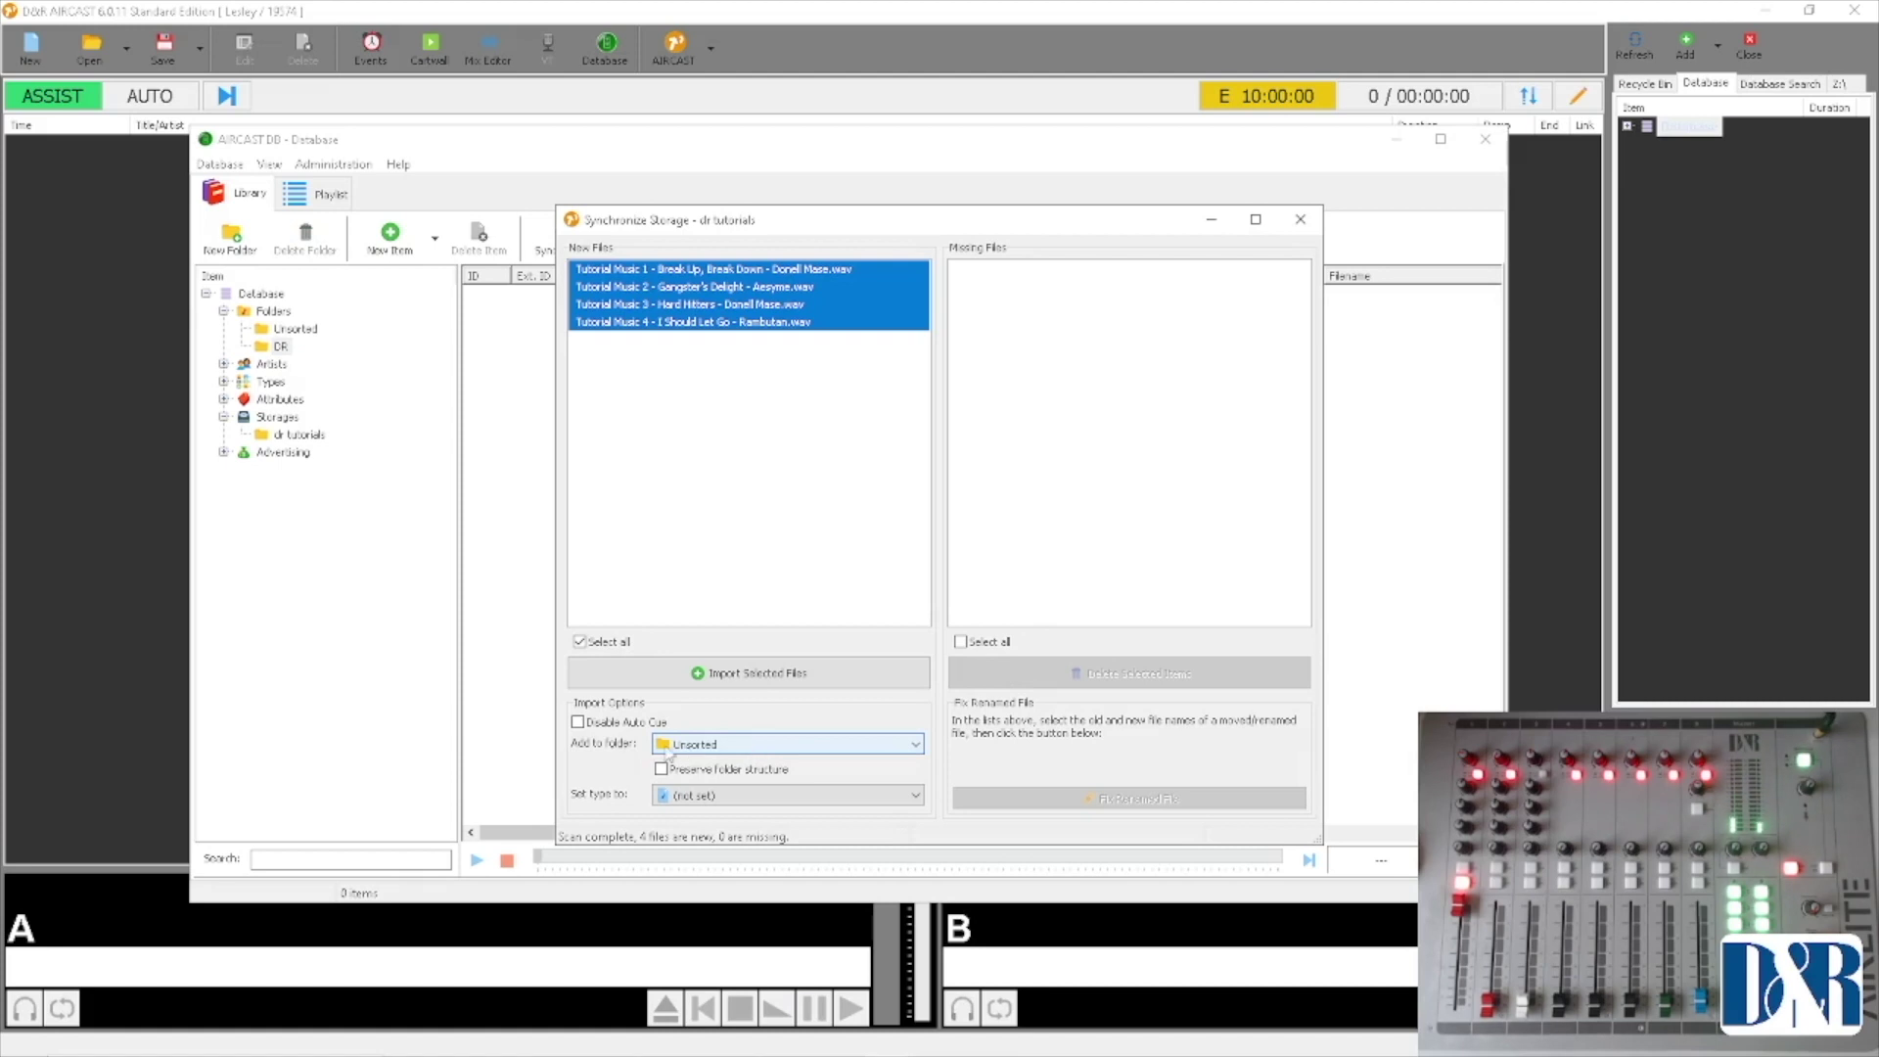
left_click(699, 744)
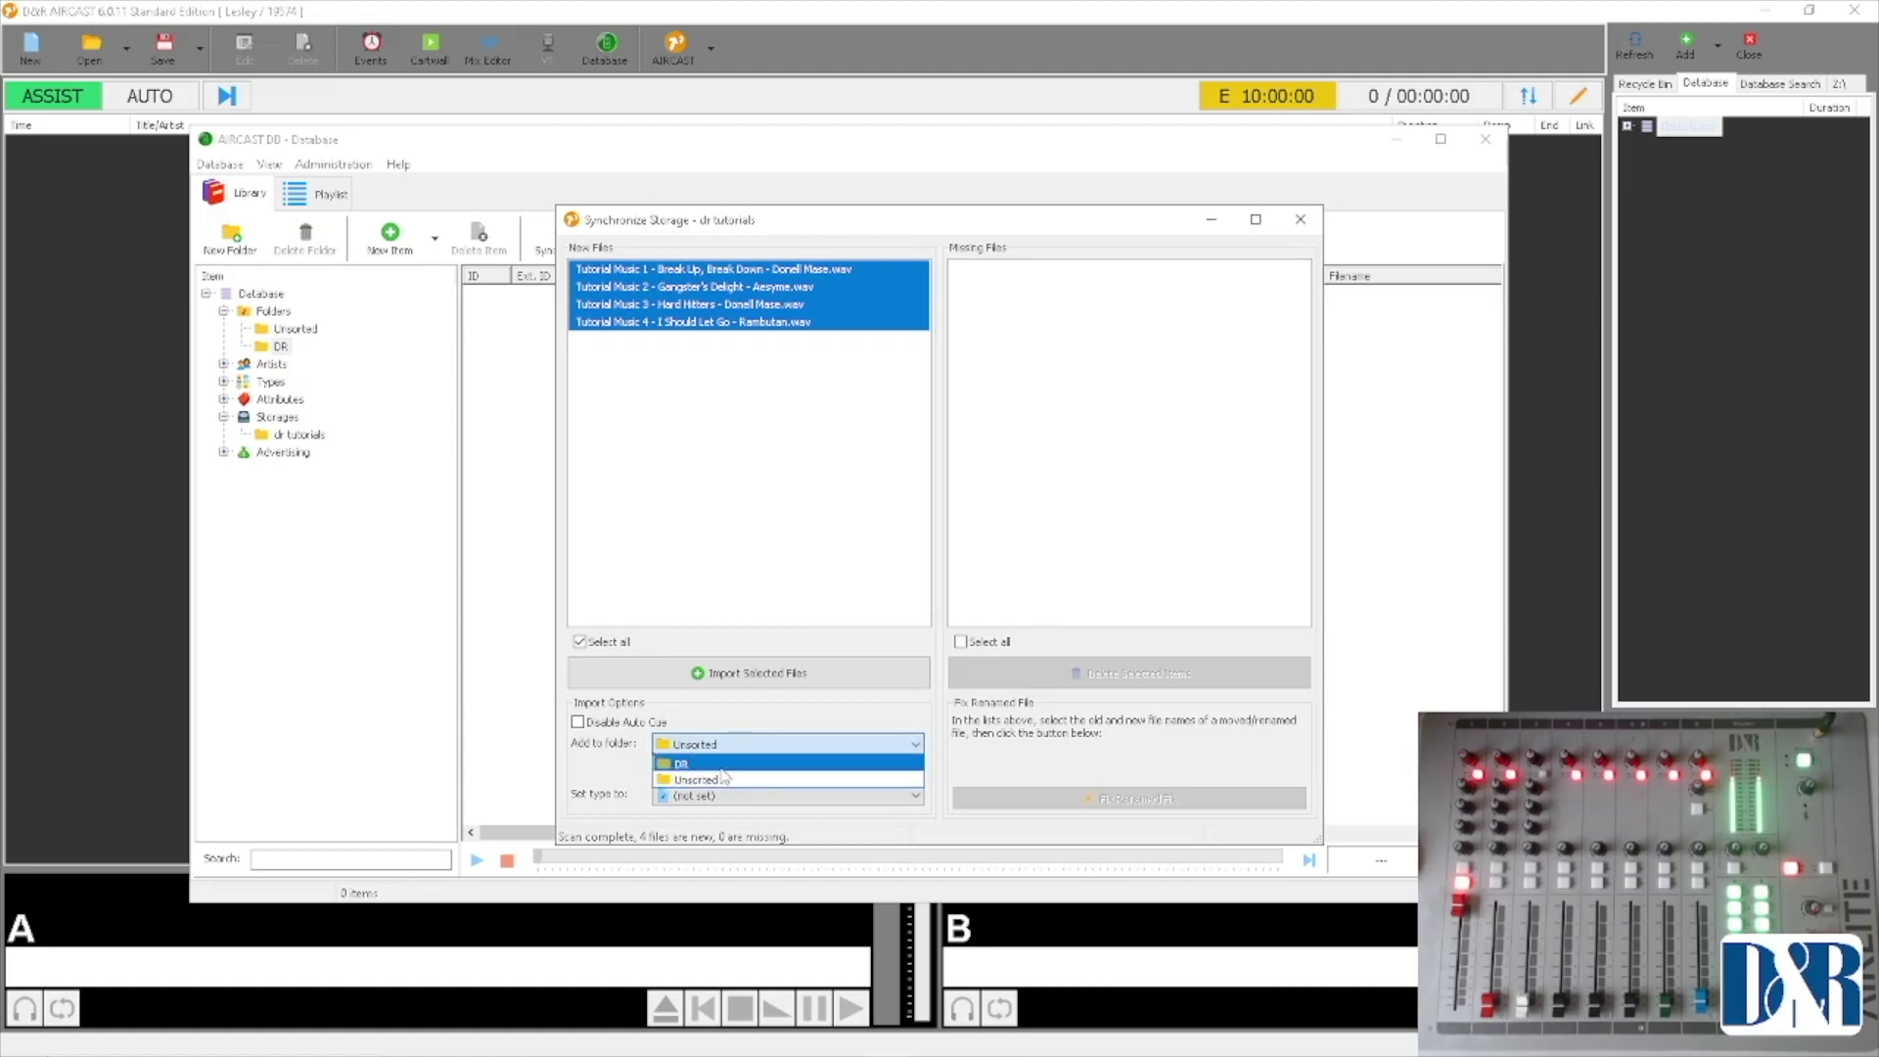
left_click(724, 765)
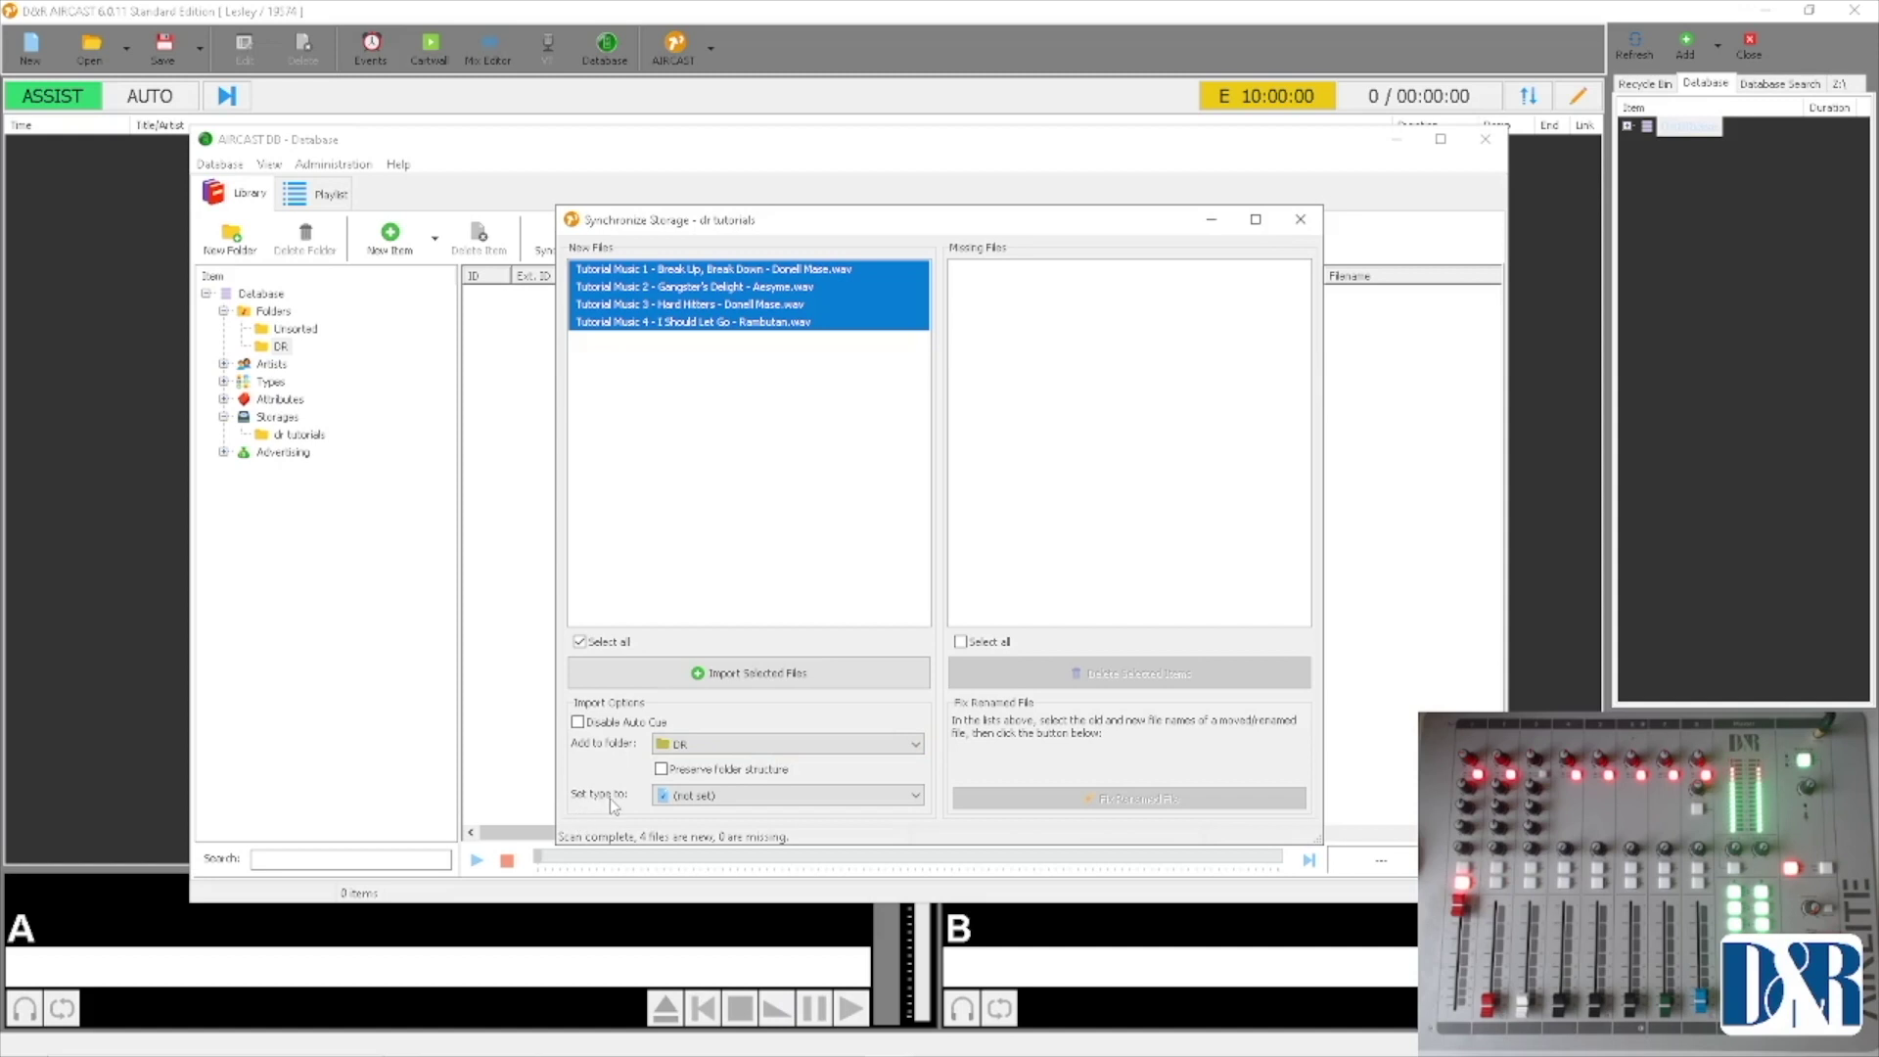
left_click(718, 798)
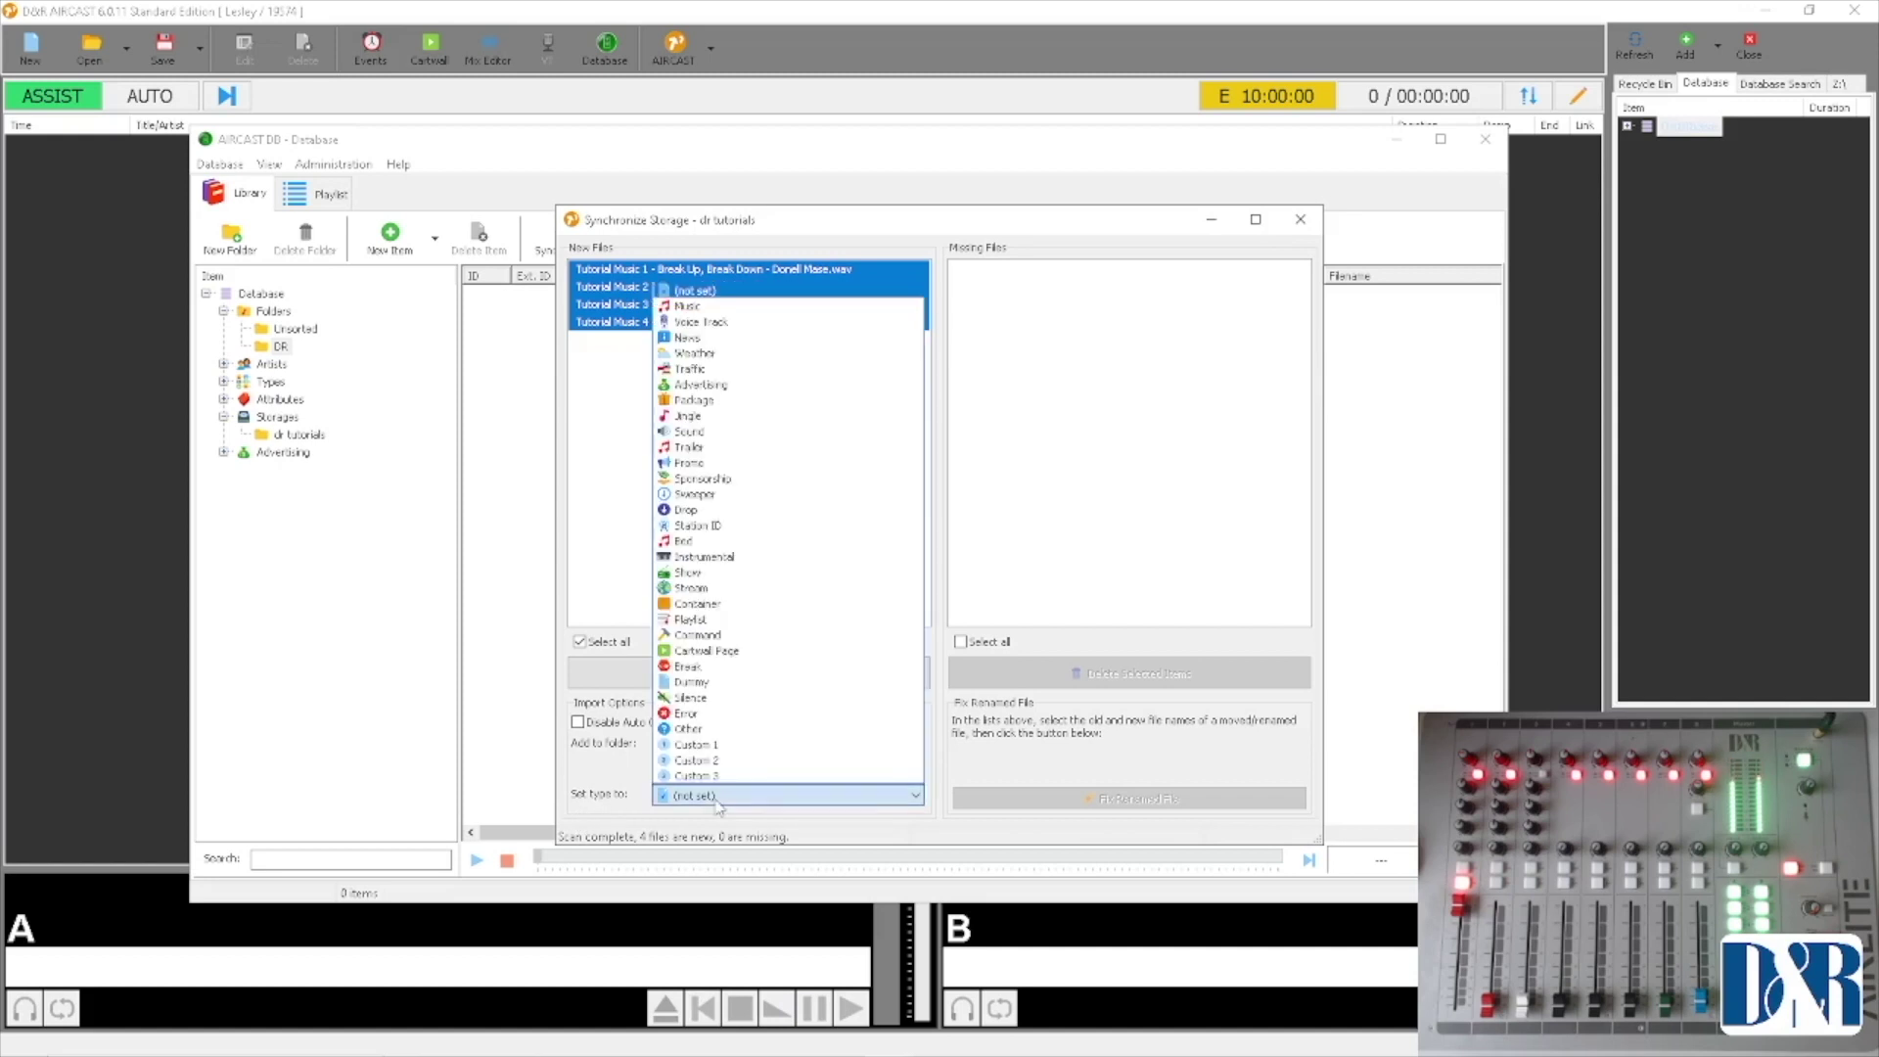
left_click(757, 307)
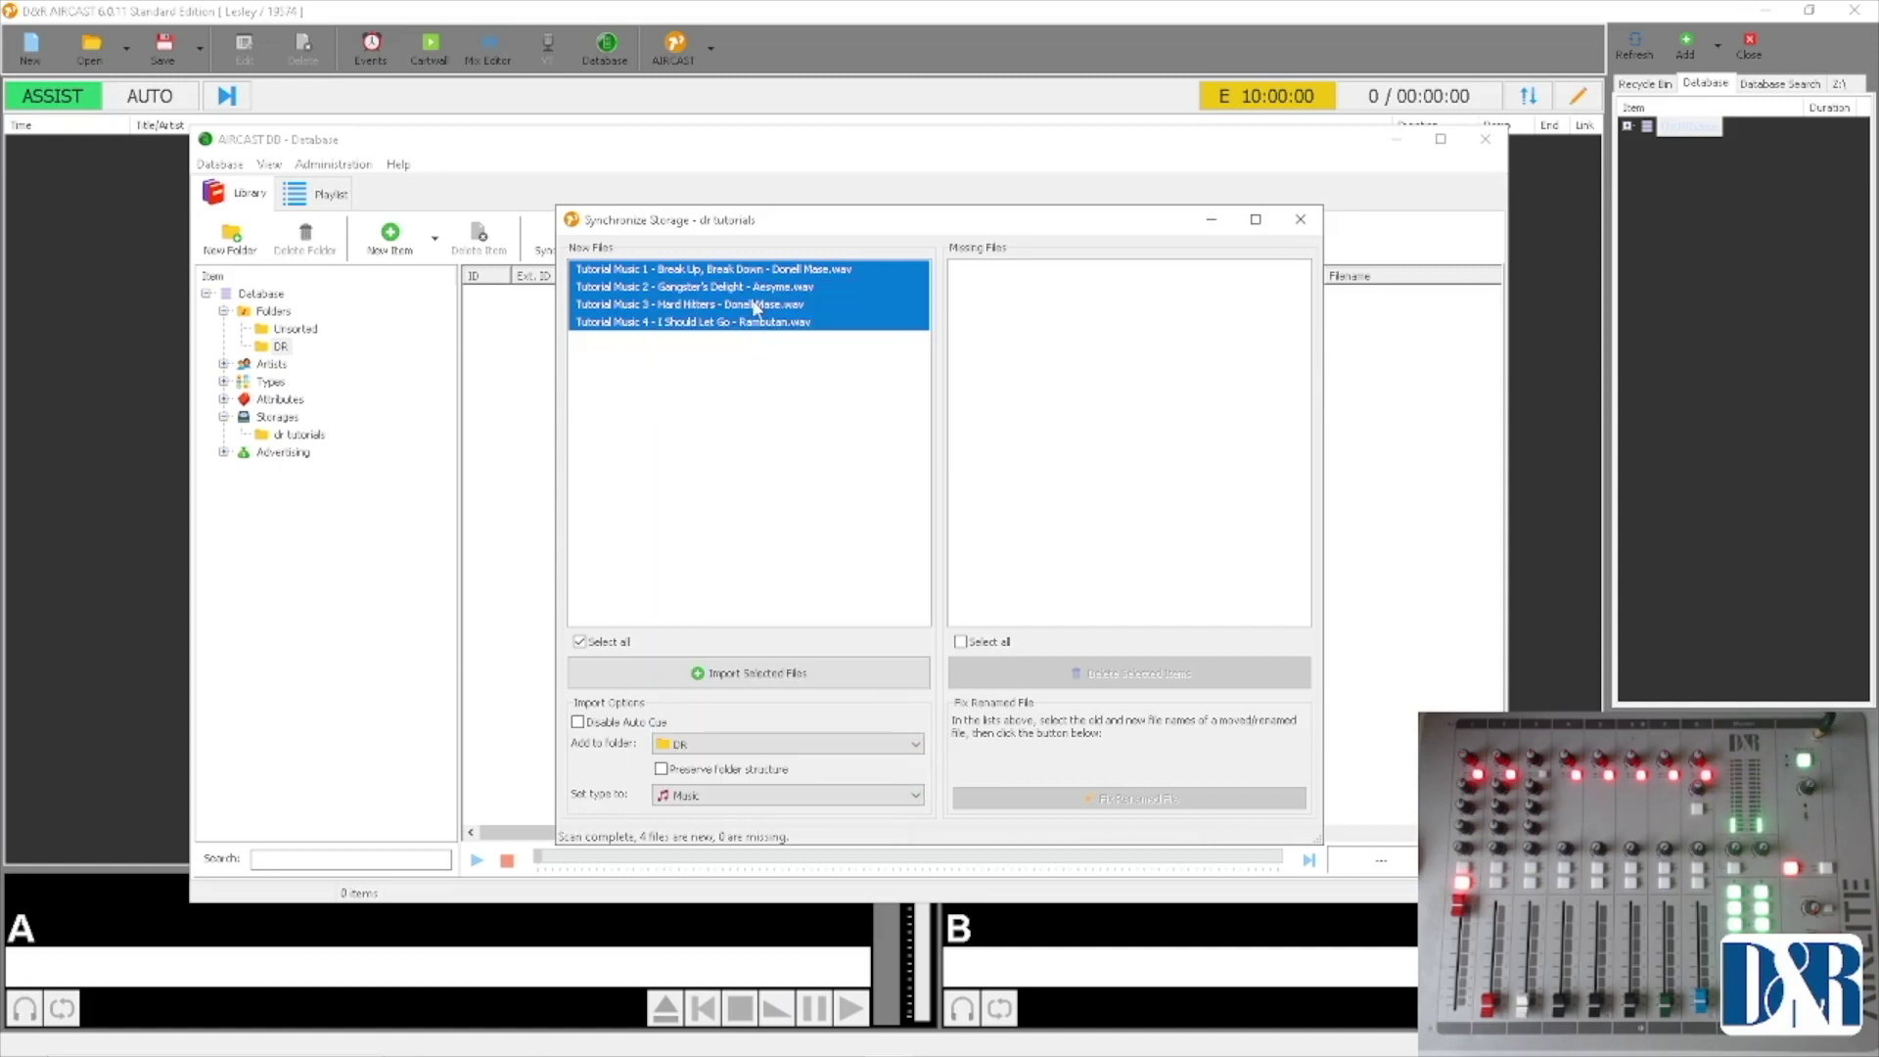
left_click(728, 683)
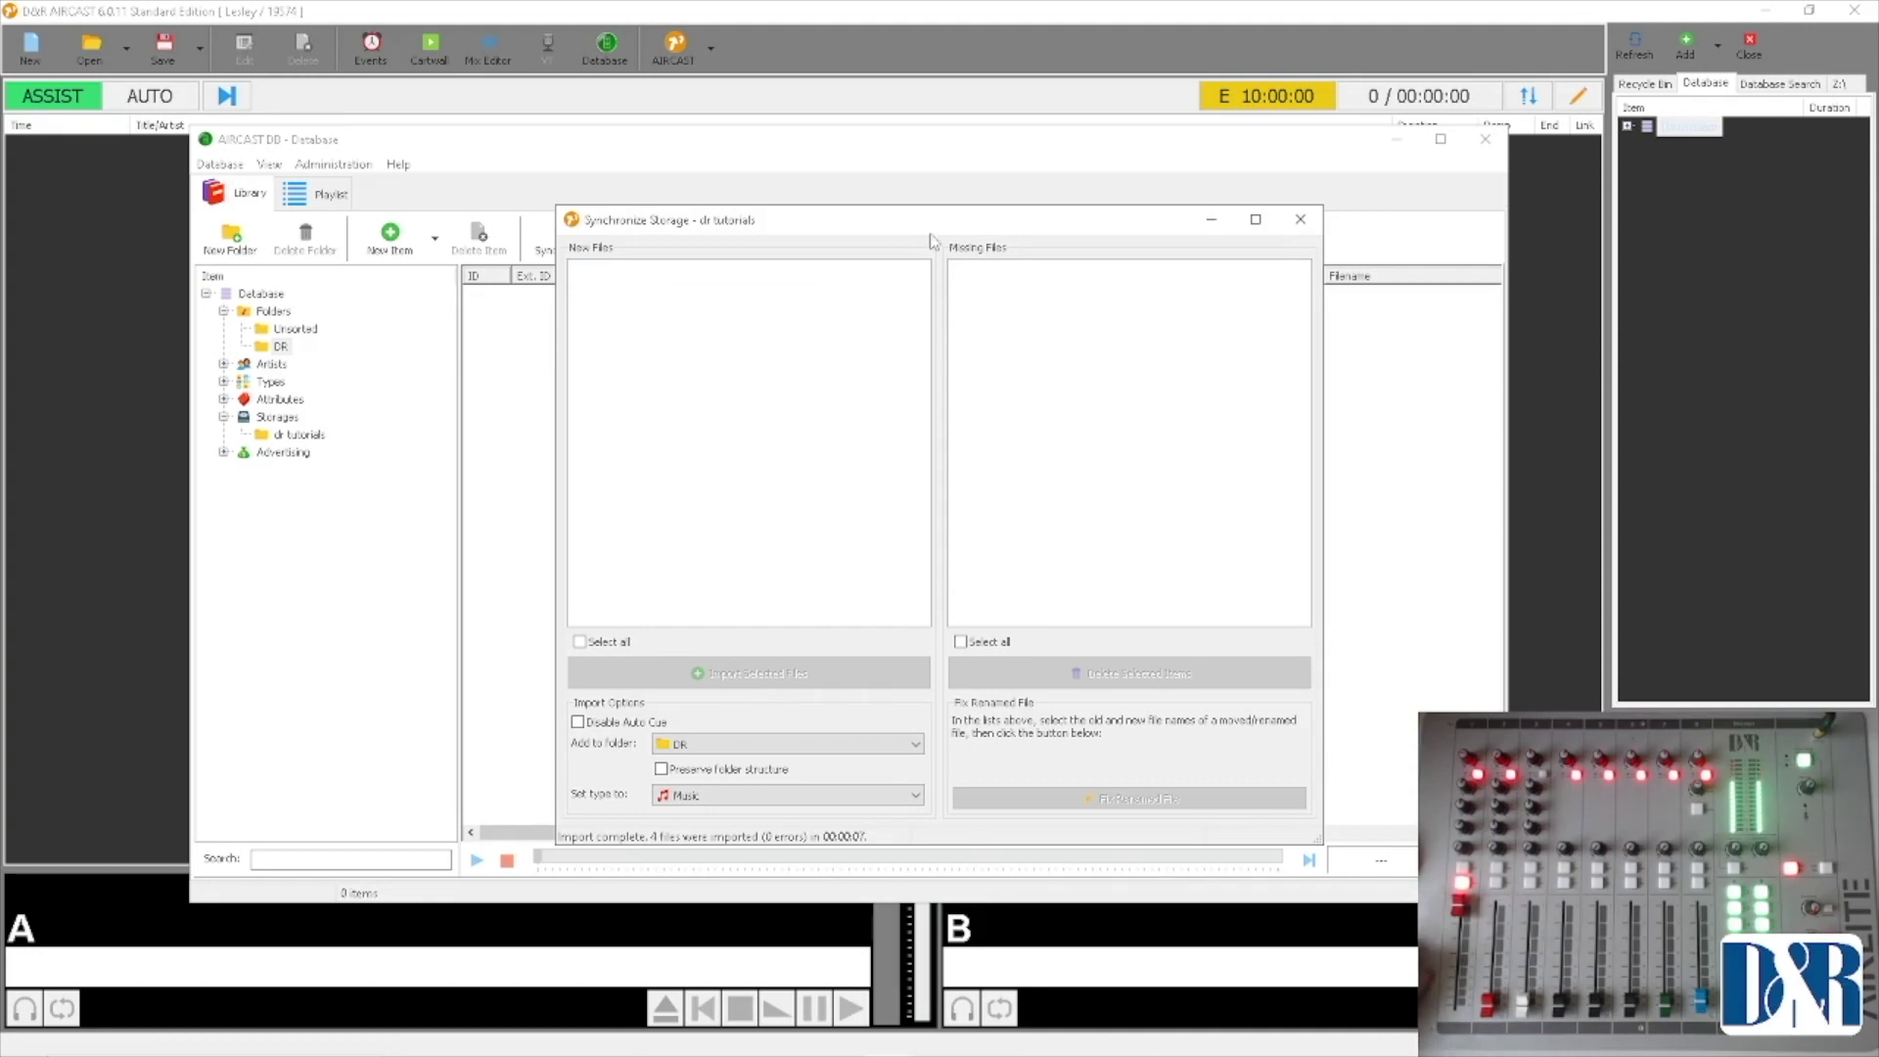
left_click_drag(924, 227, 915, 161)
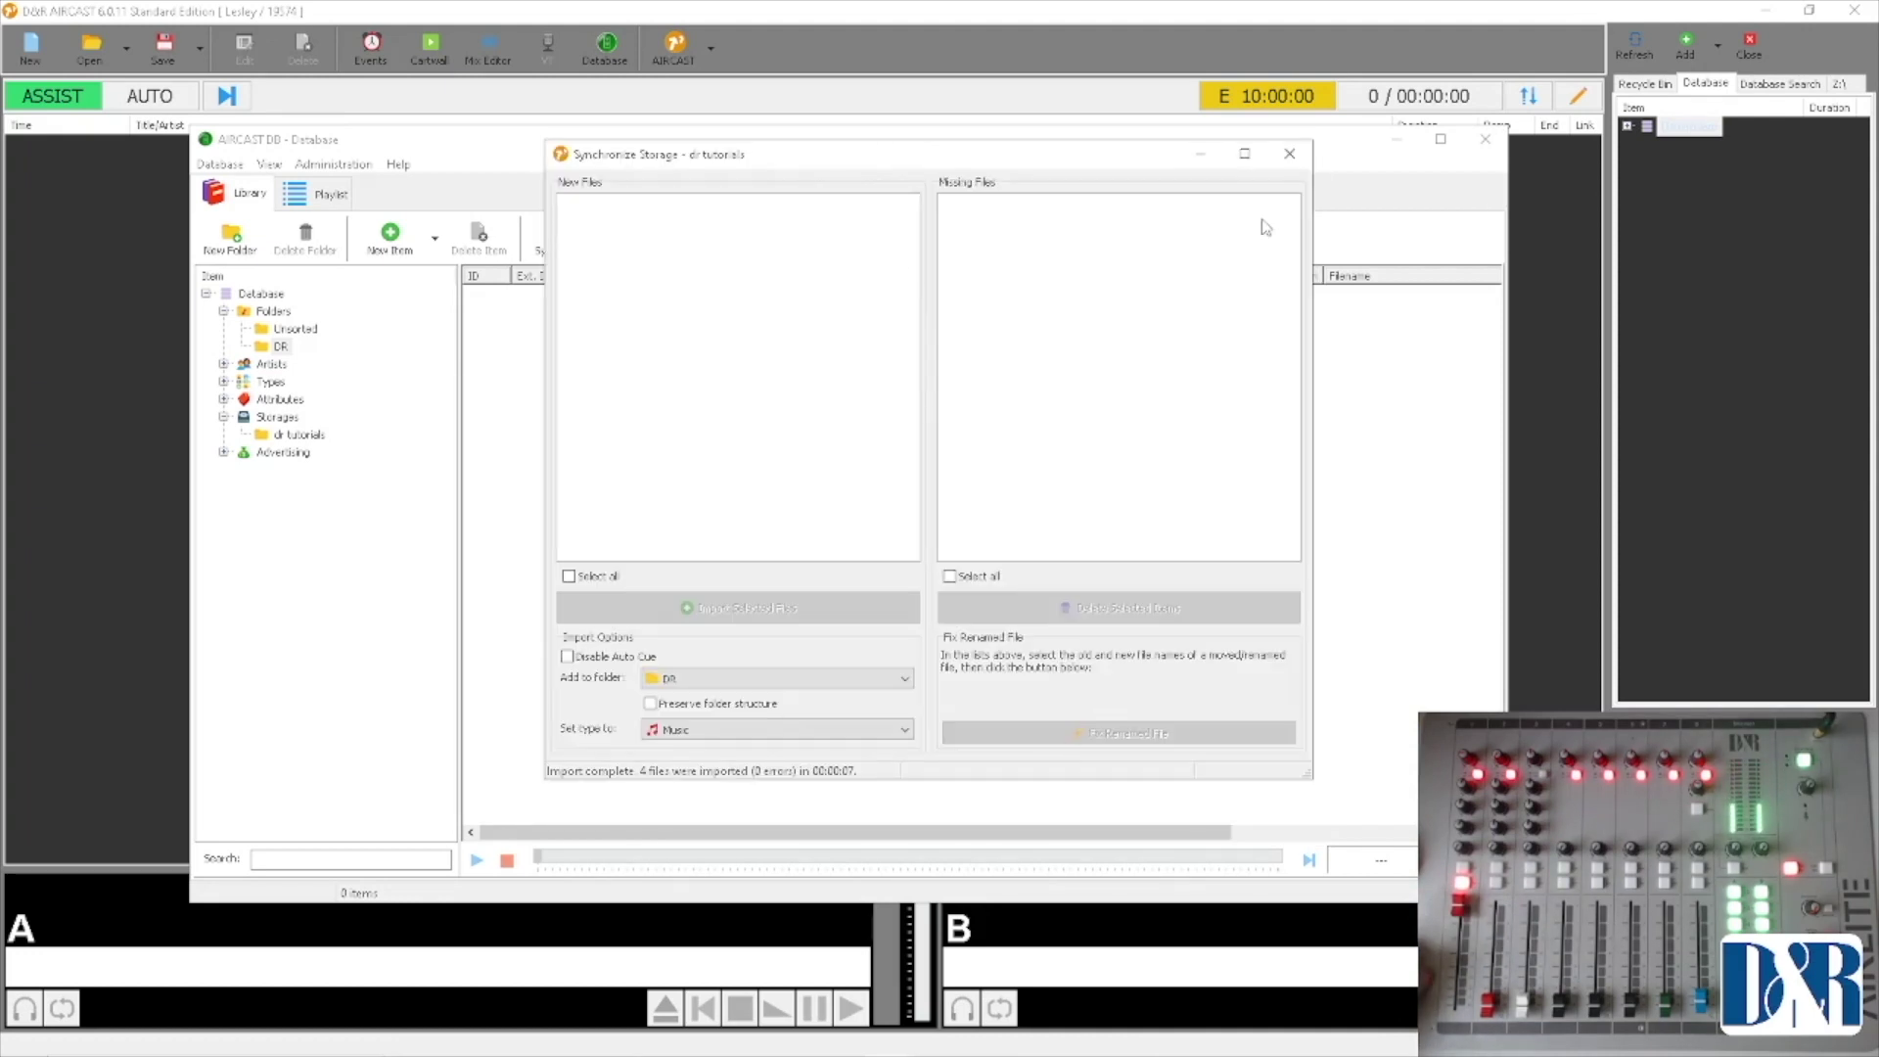
Step: Close the Synchronize Storage window and select the imported song rows in the library list
left_click(1287, 157)
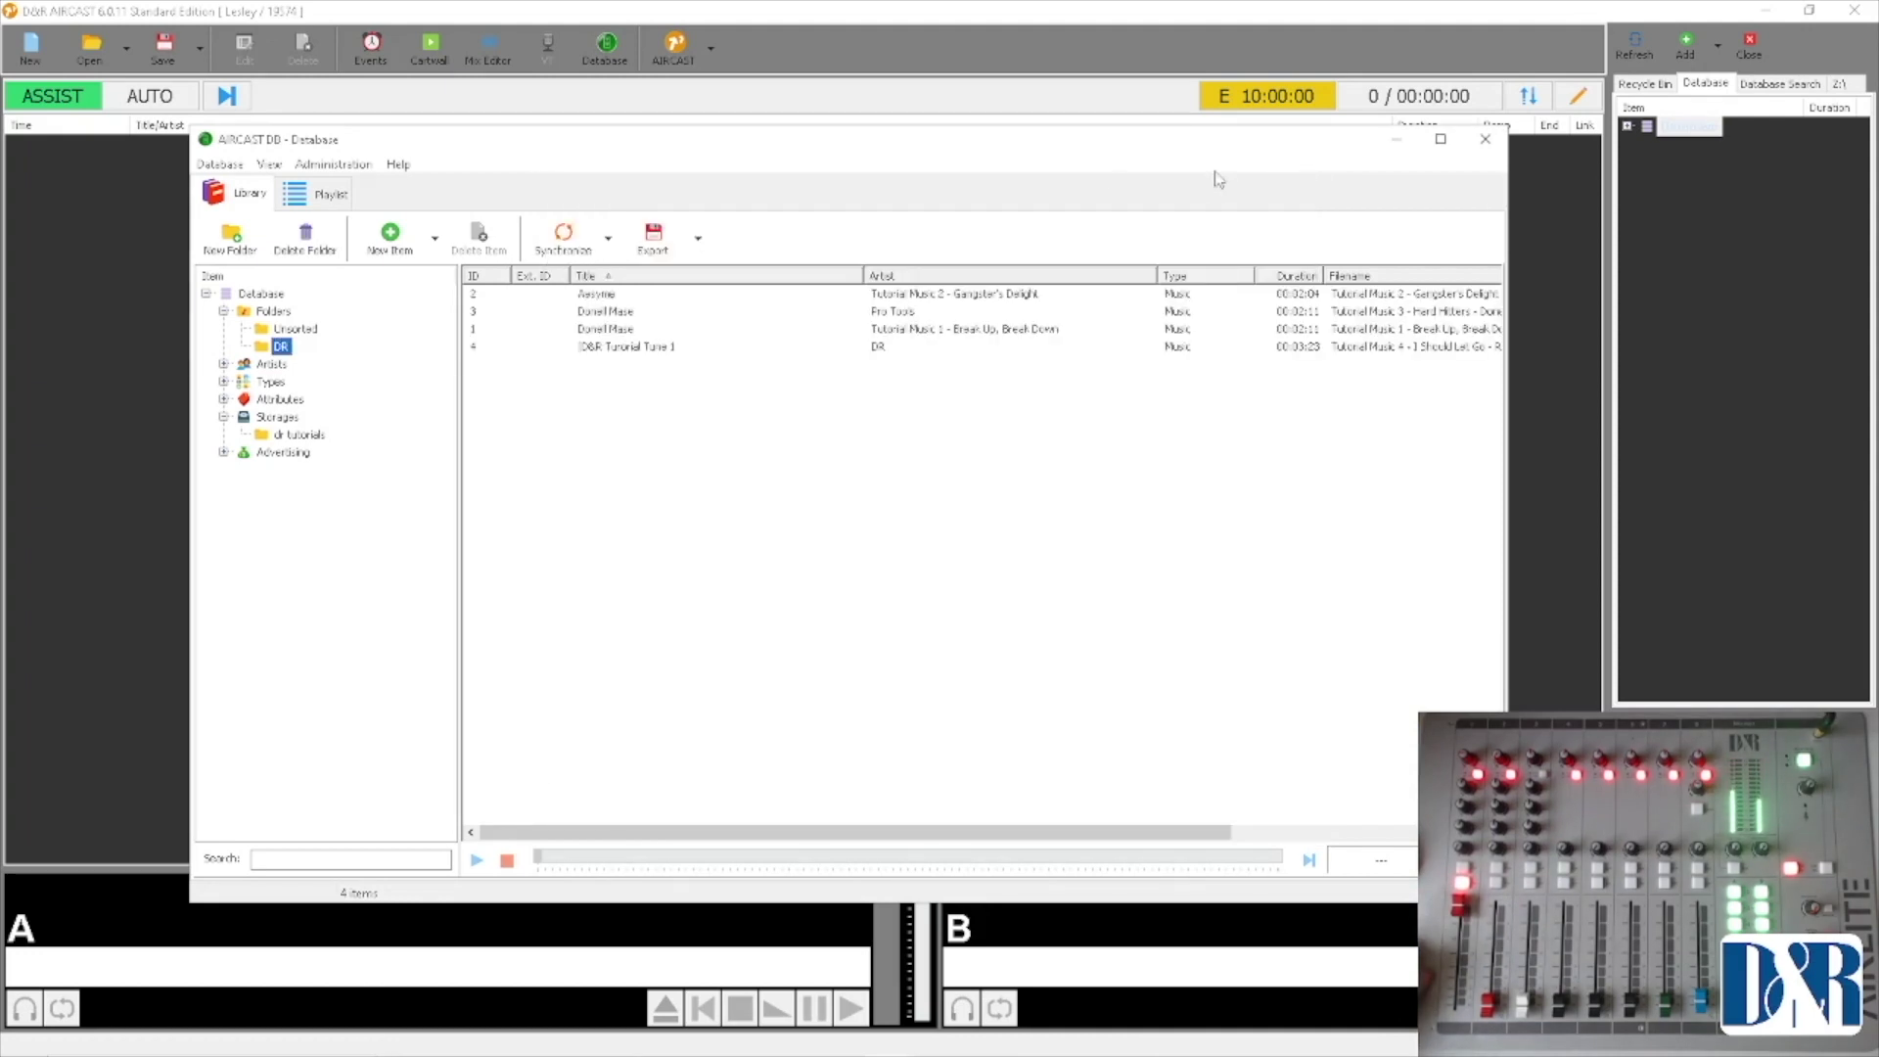
left_click(621, 301)
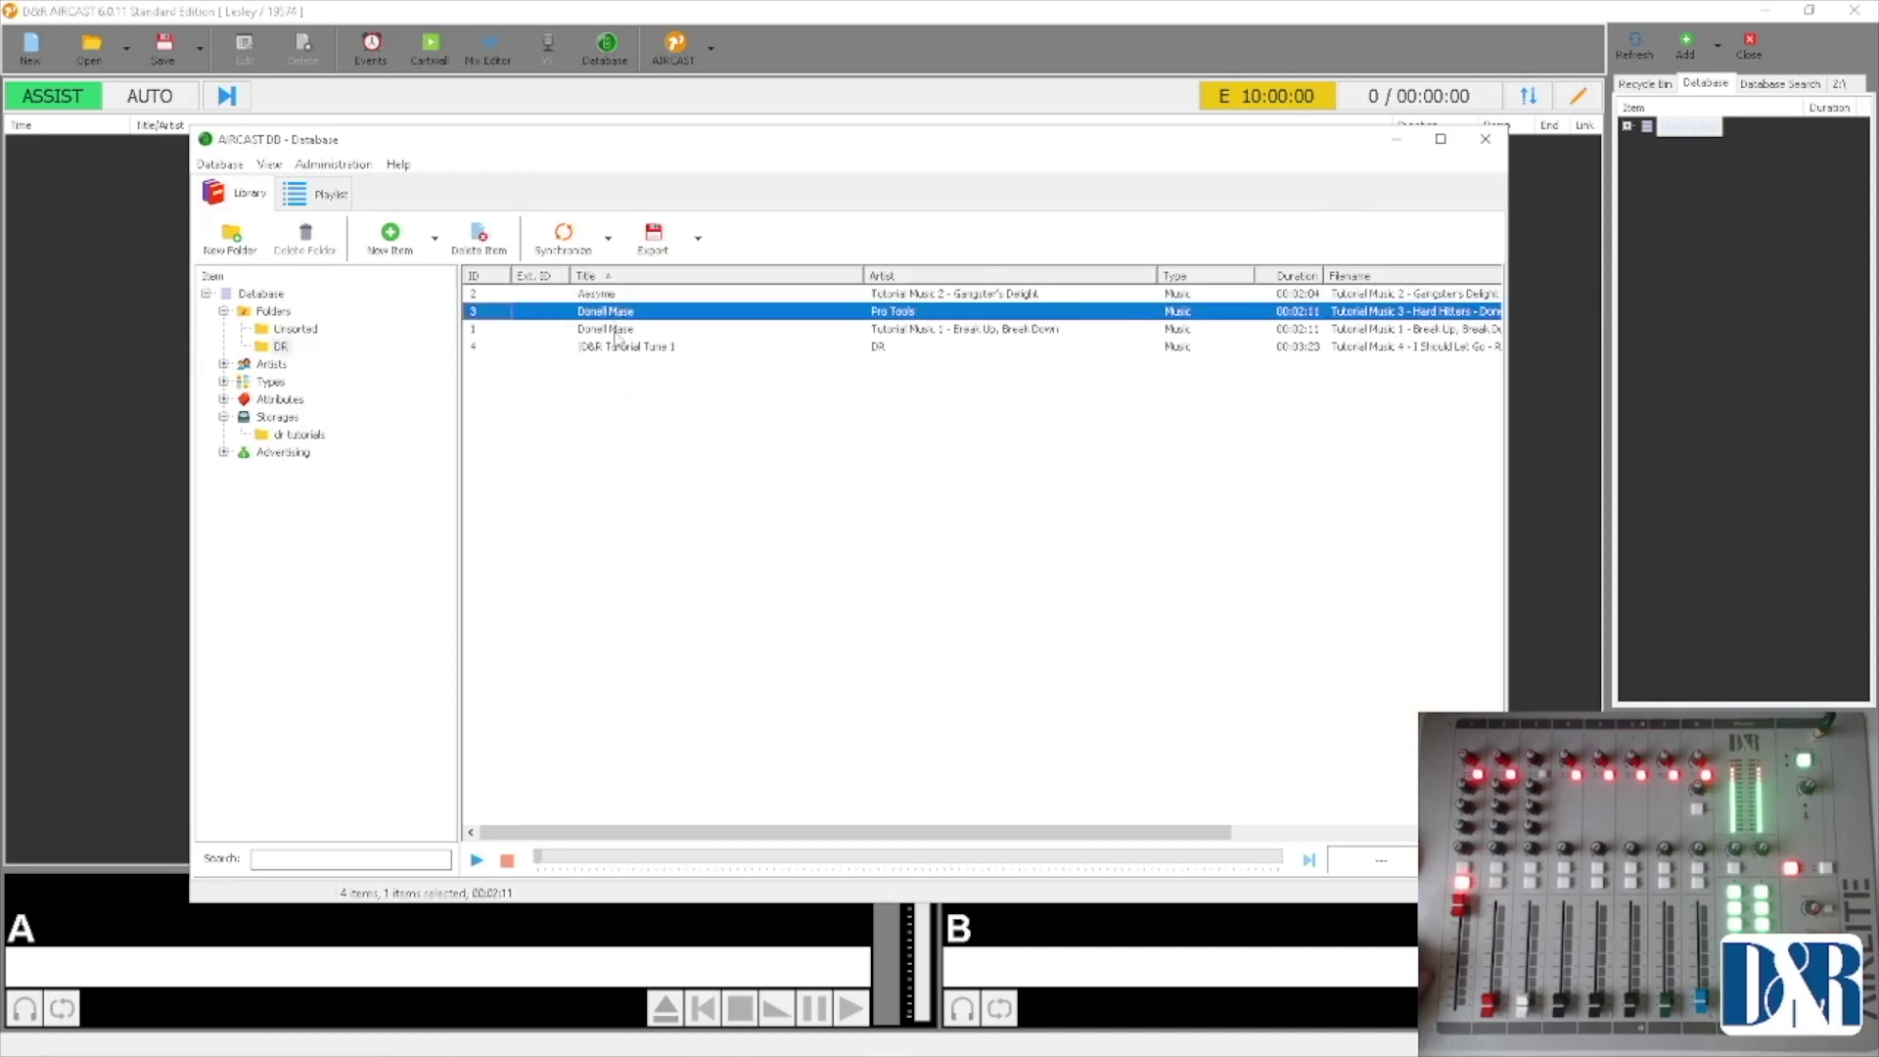
left_click(617, 329)
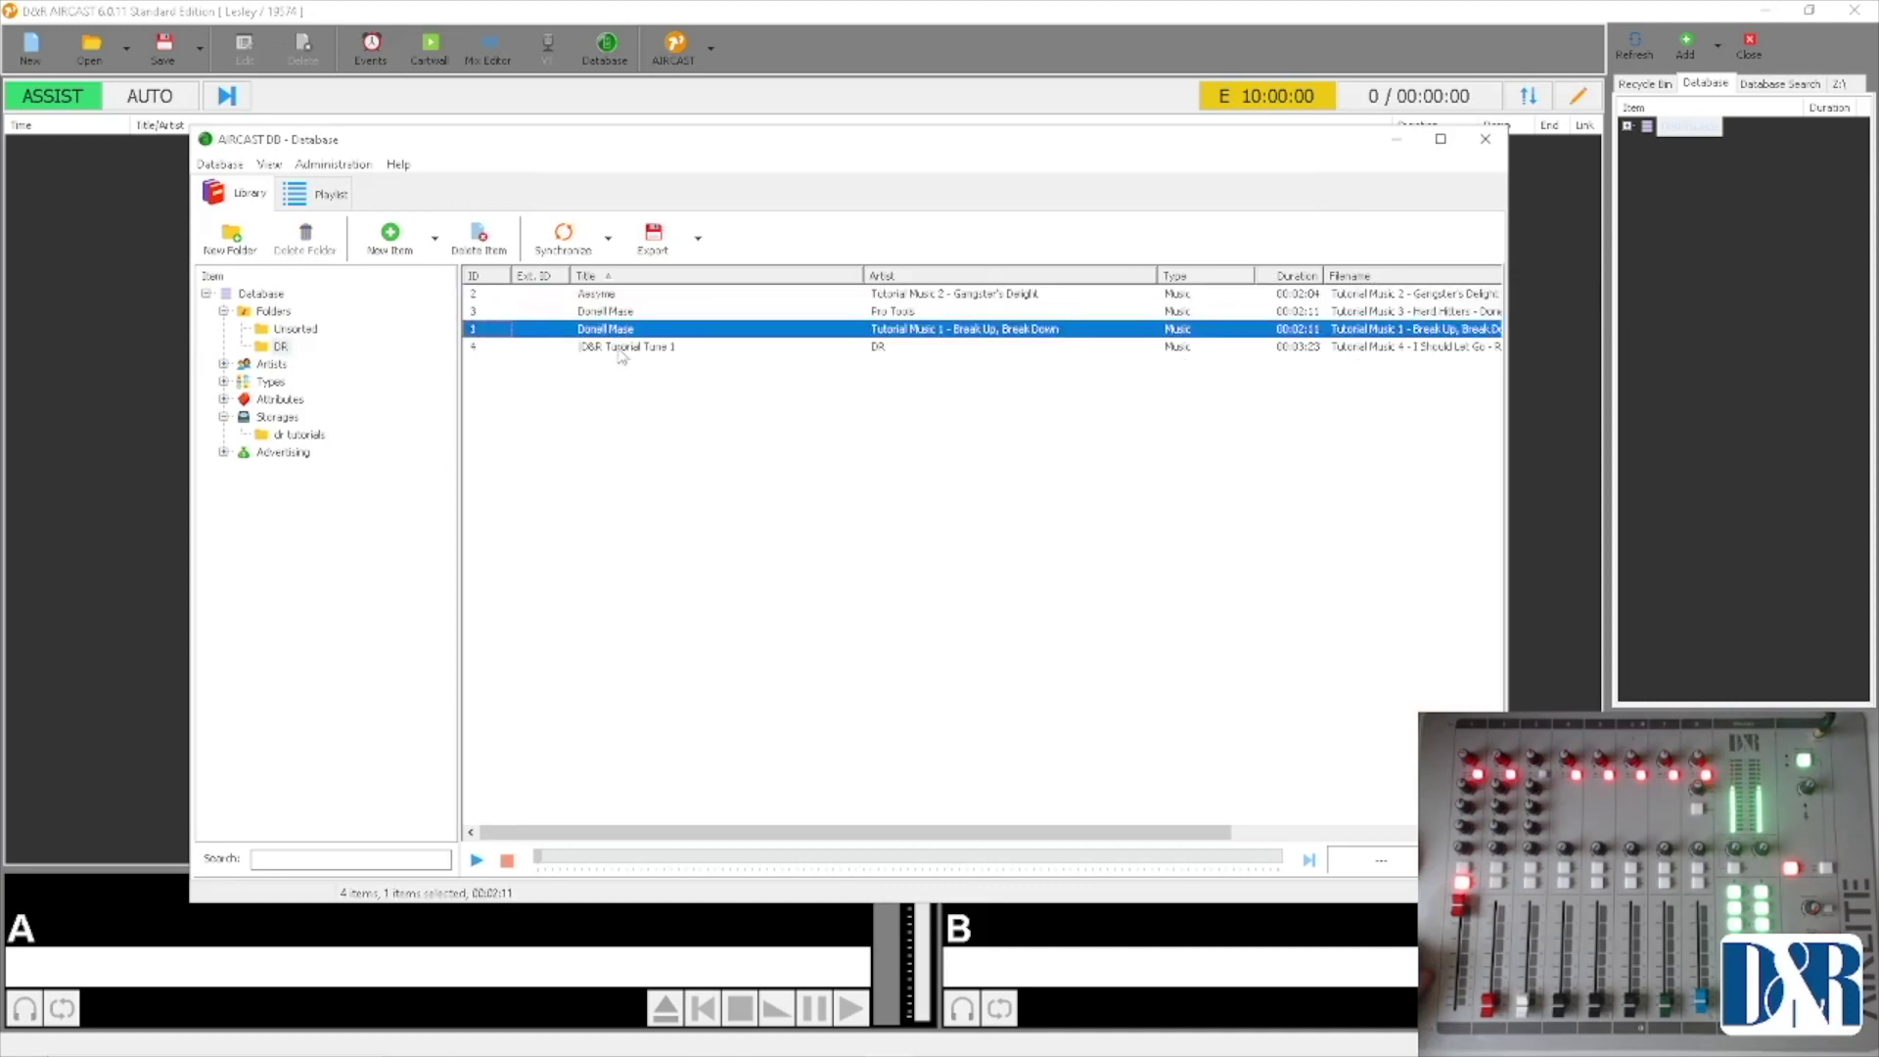
Step: Close the Database window and expand Database ▸ Folders ▸ DR in the side panel to show its four songs
left_click(1486, 141)
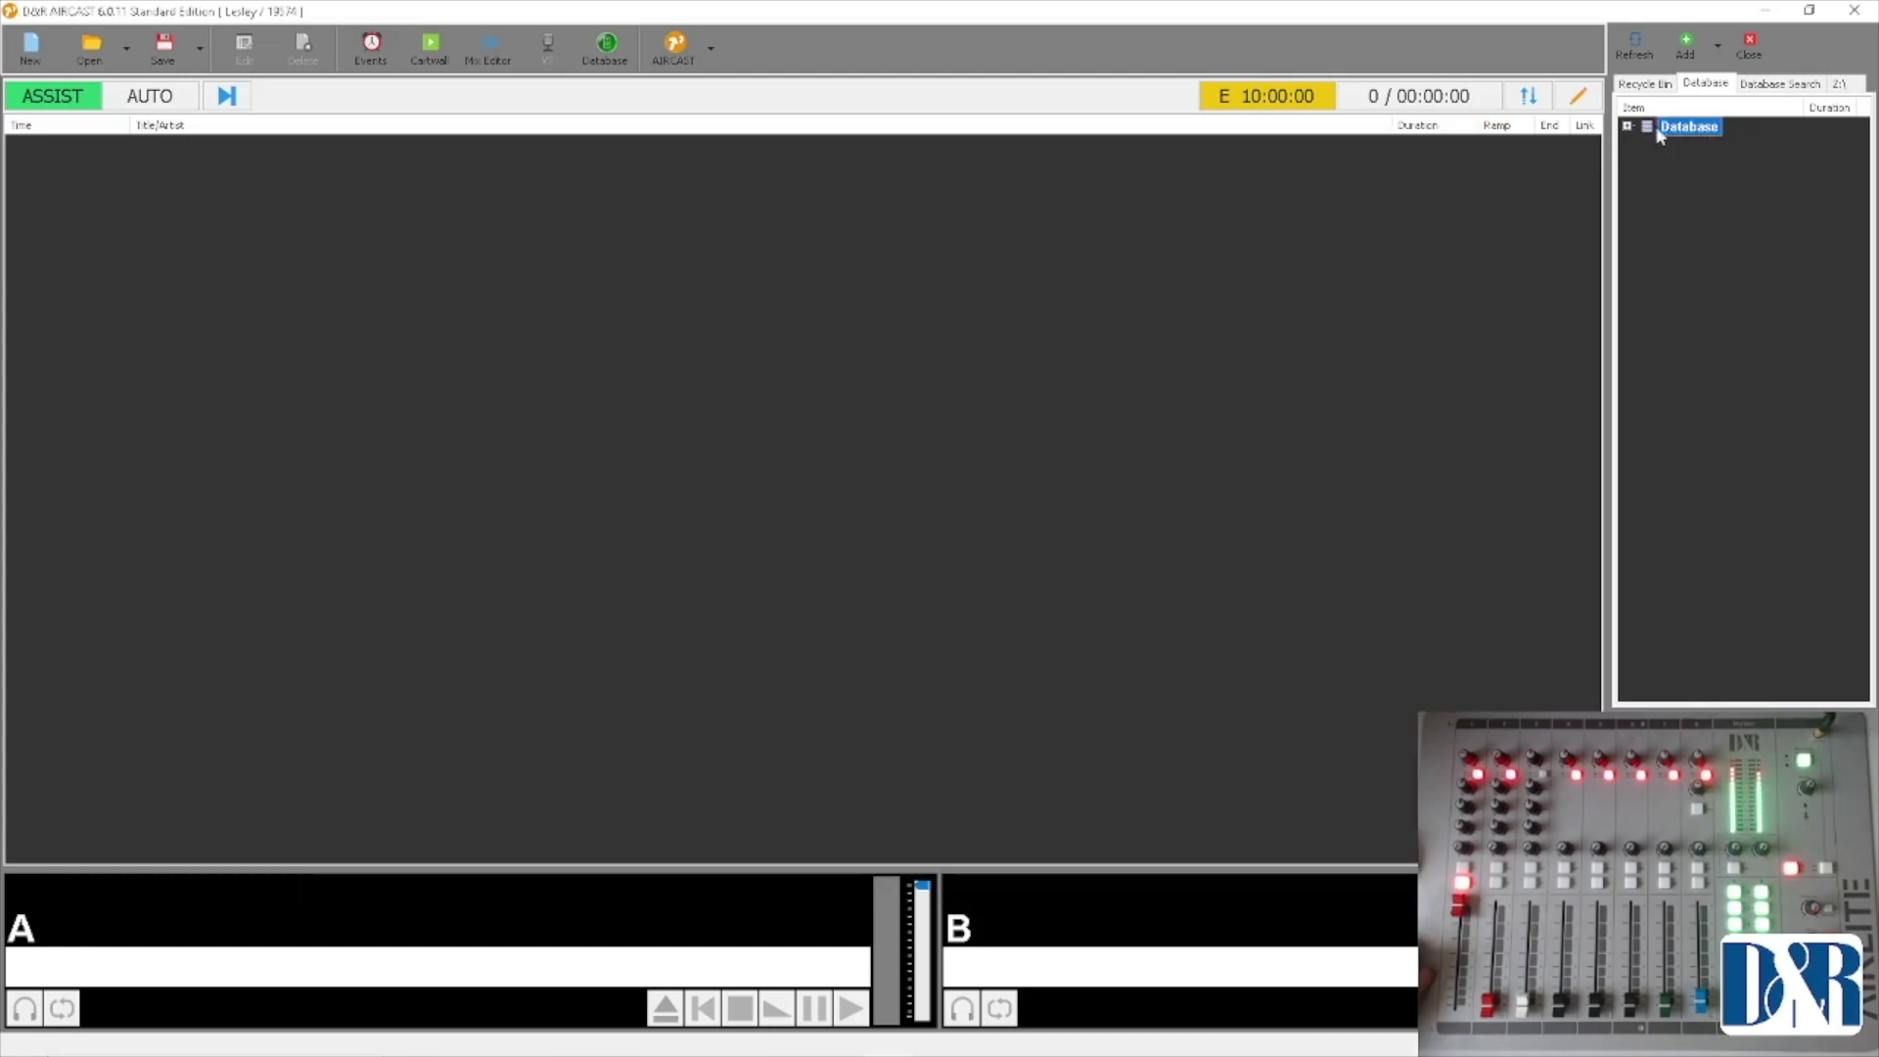
left_click(1627, 127)
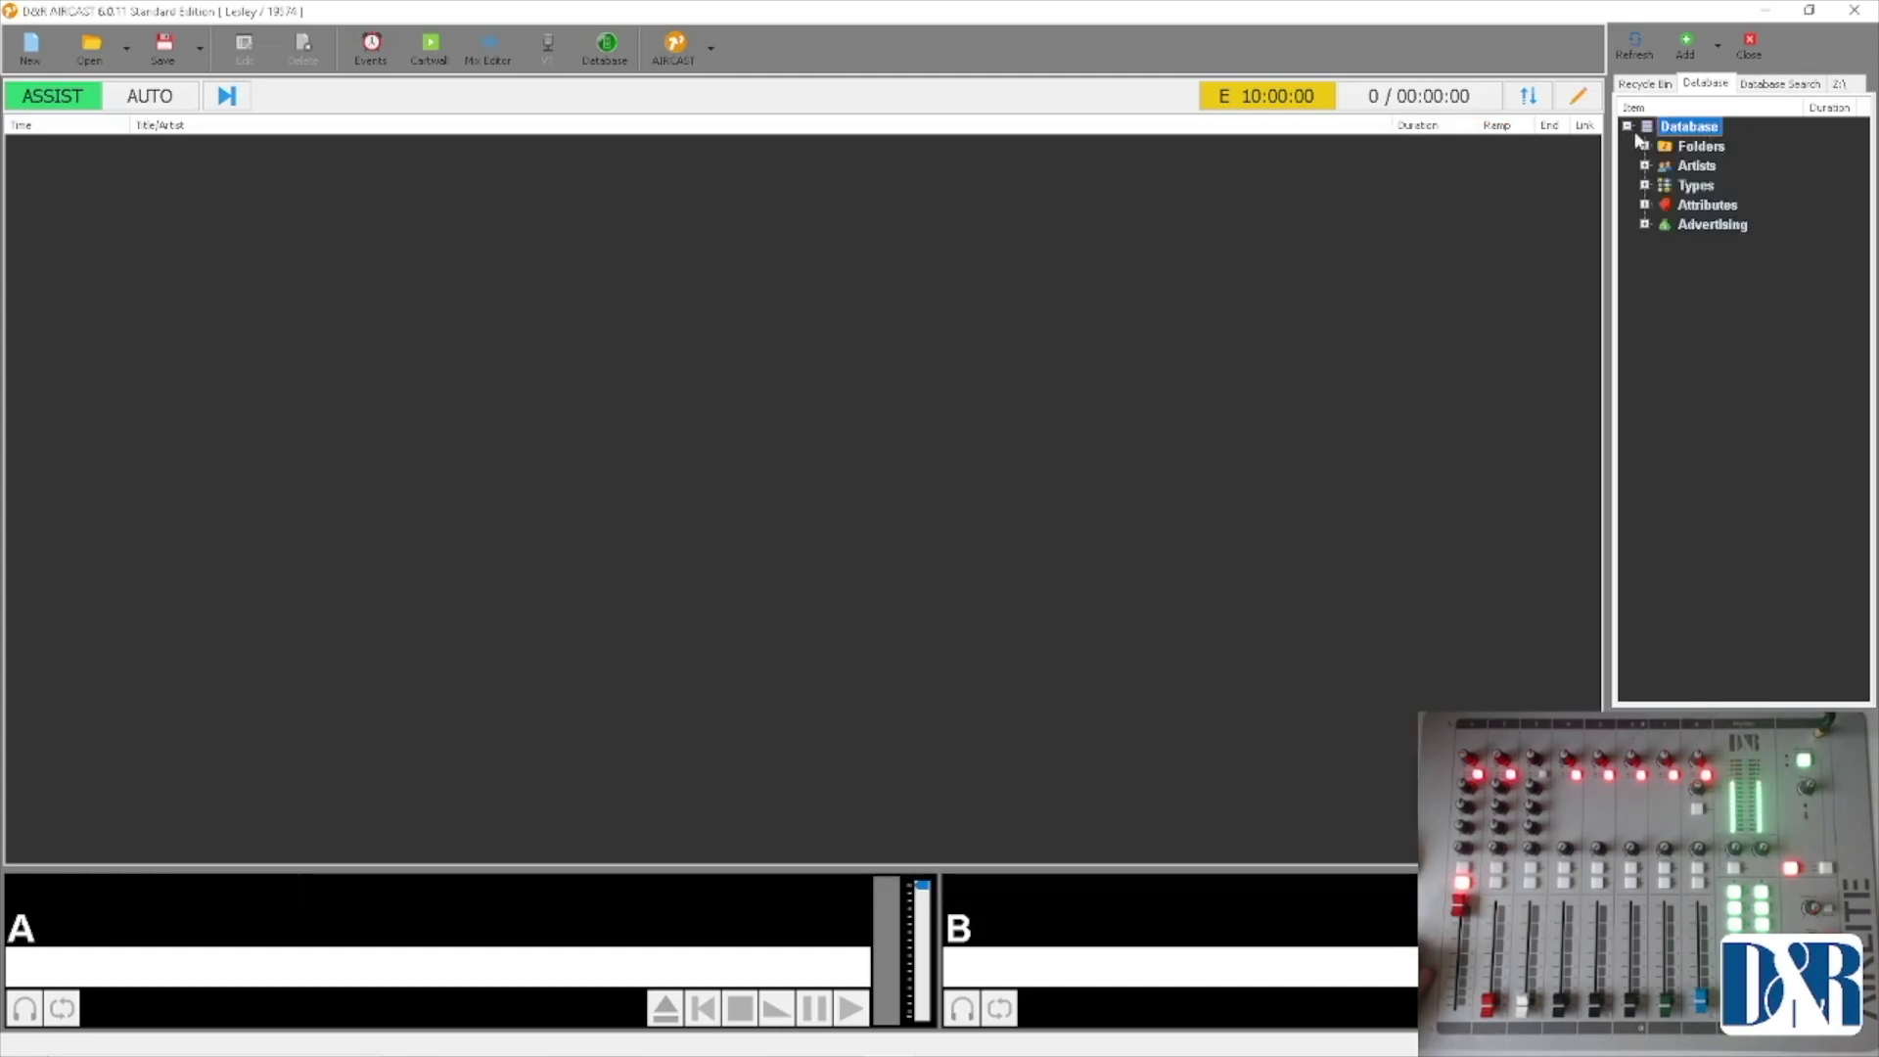
double_click(1702, 148)
left_click(1705, 166)
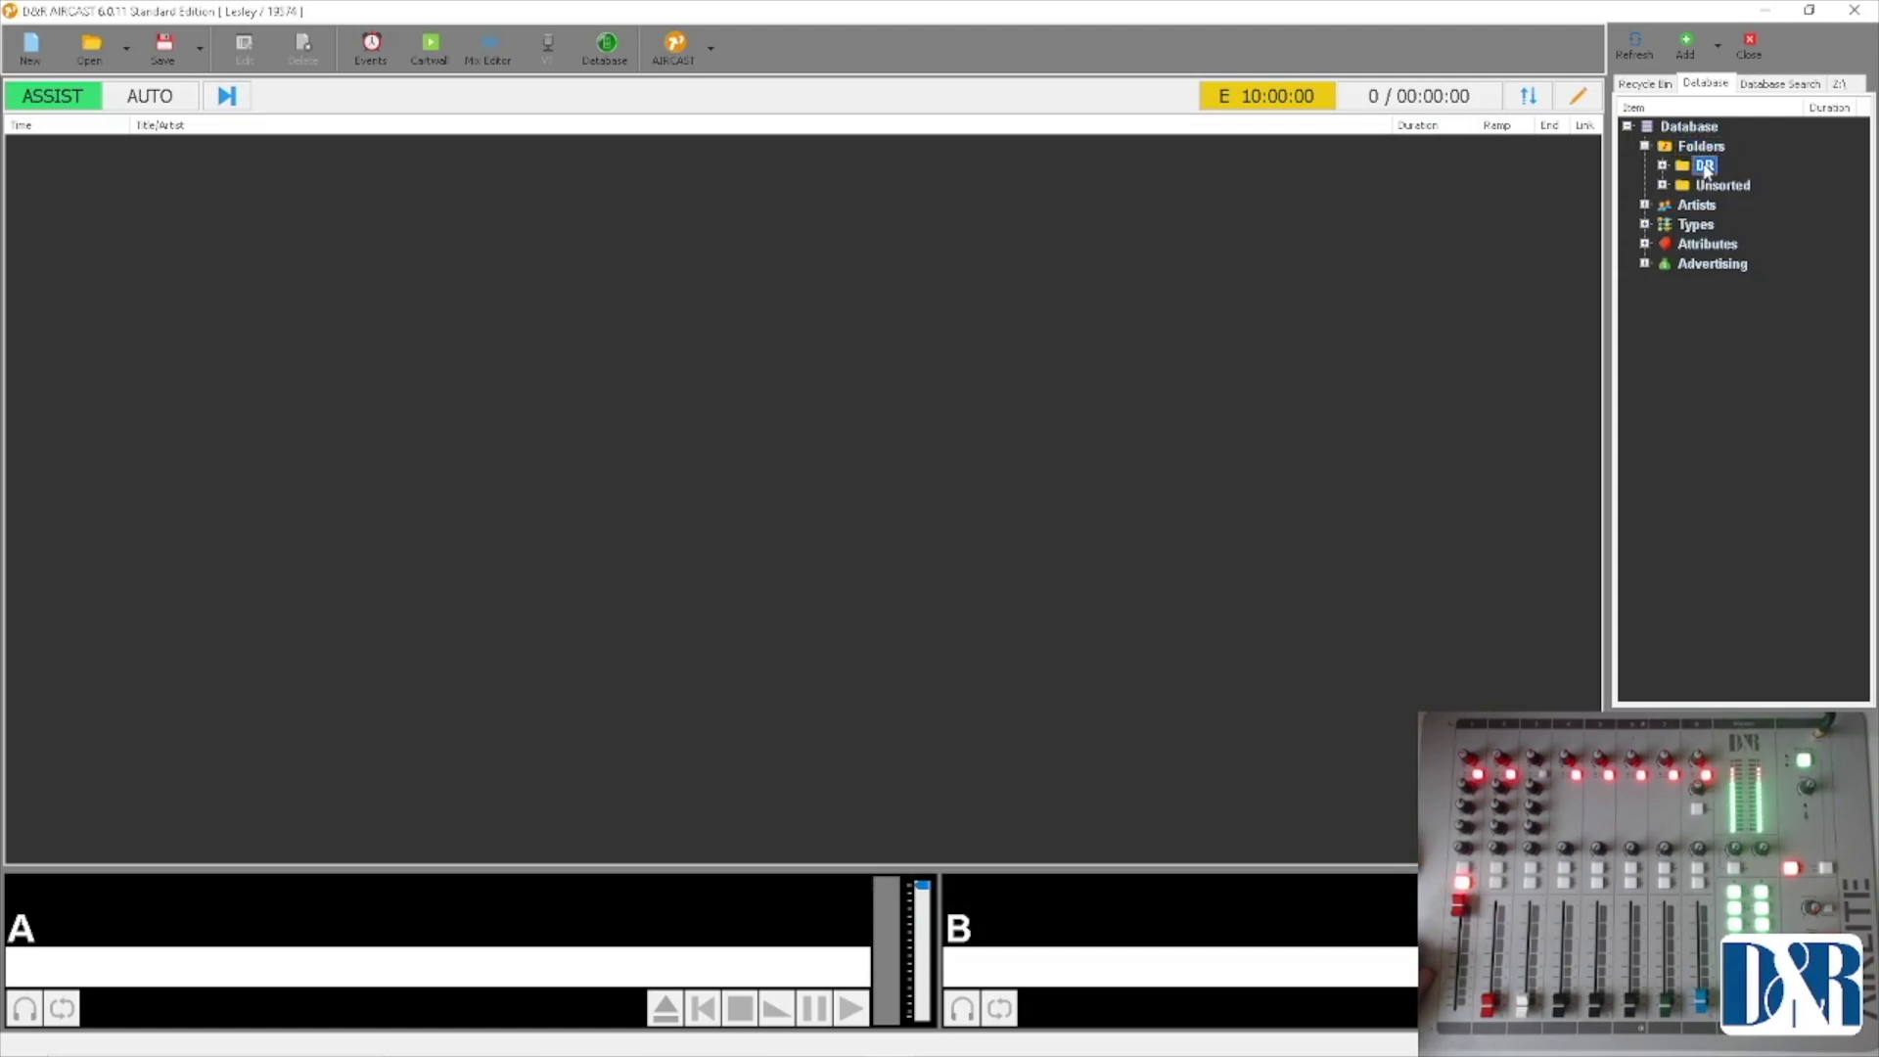
double_click(1703, 167)
Step: Drag D&R Turorial Tune 1 from the DR folder into the playlist for player A
left_click(1747, 187)
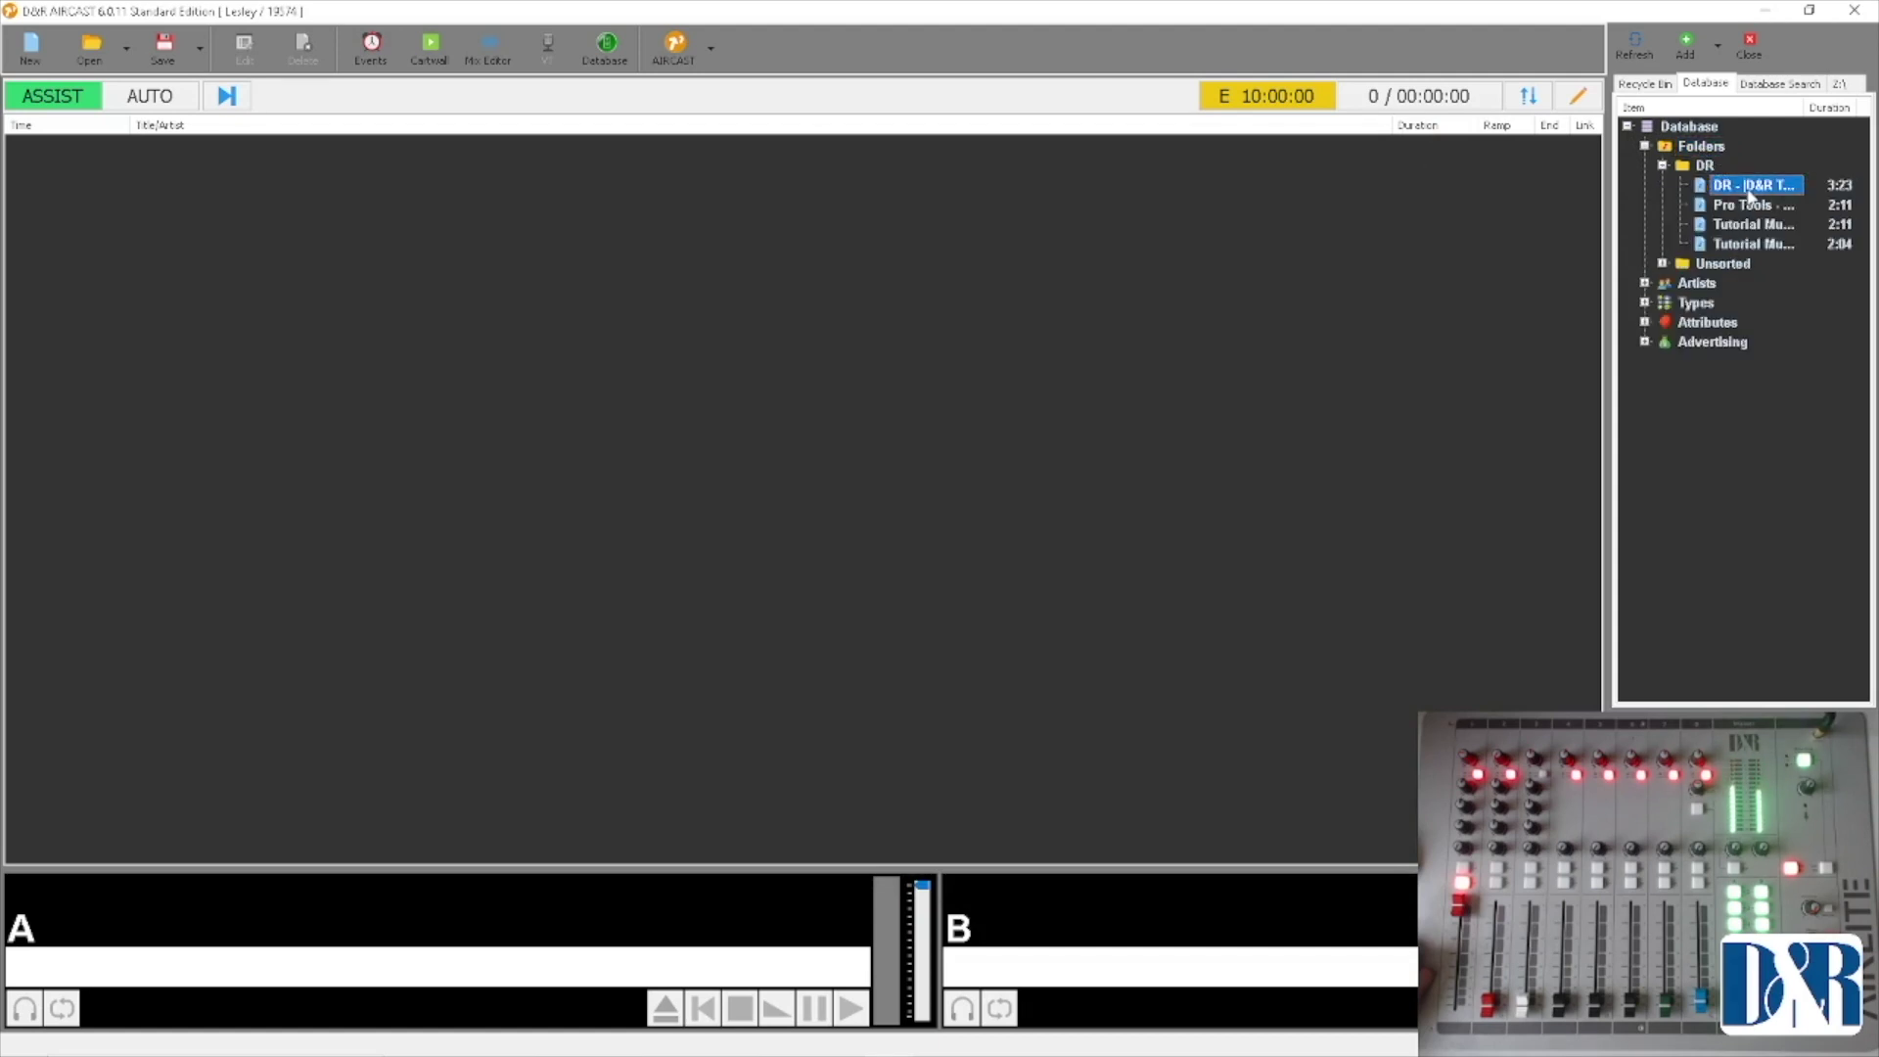
left_click_drag(1762, 180, 598, 209)
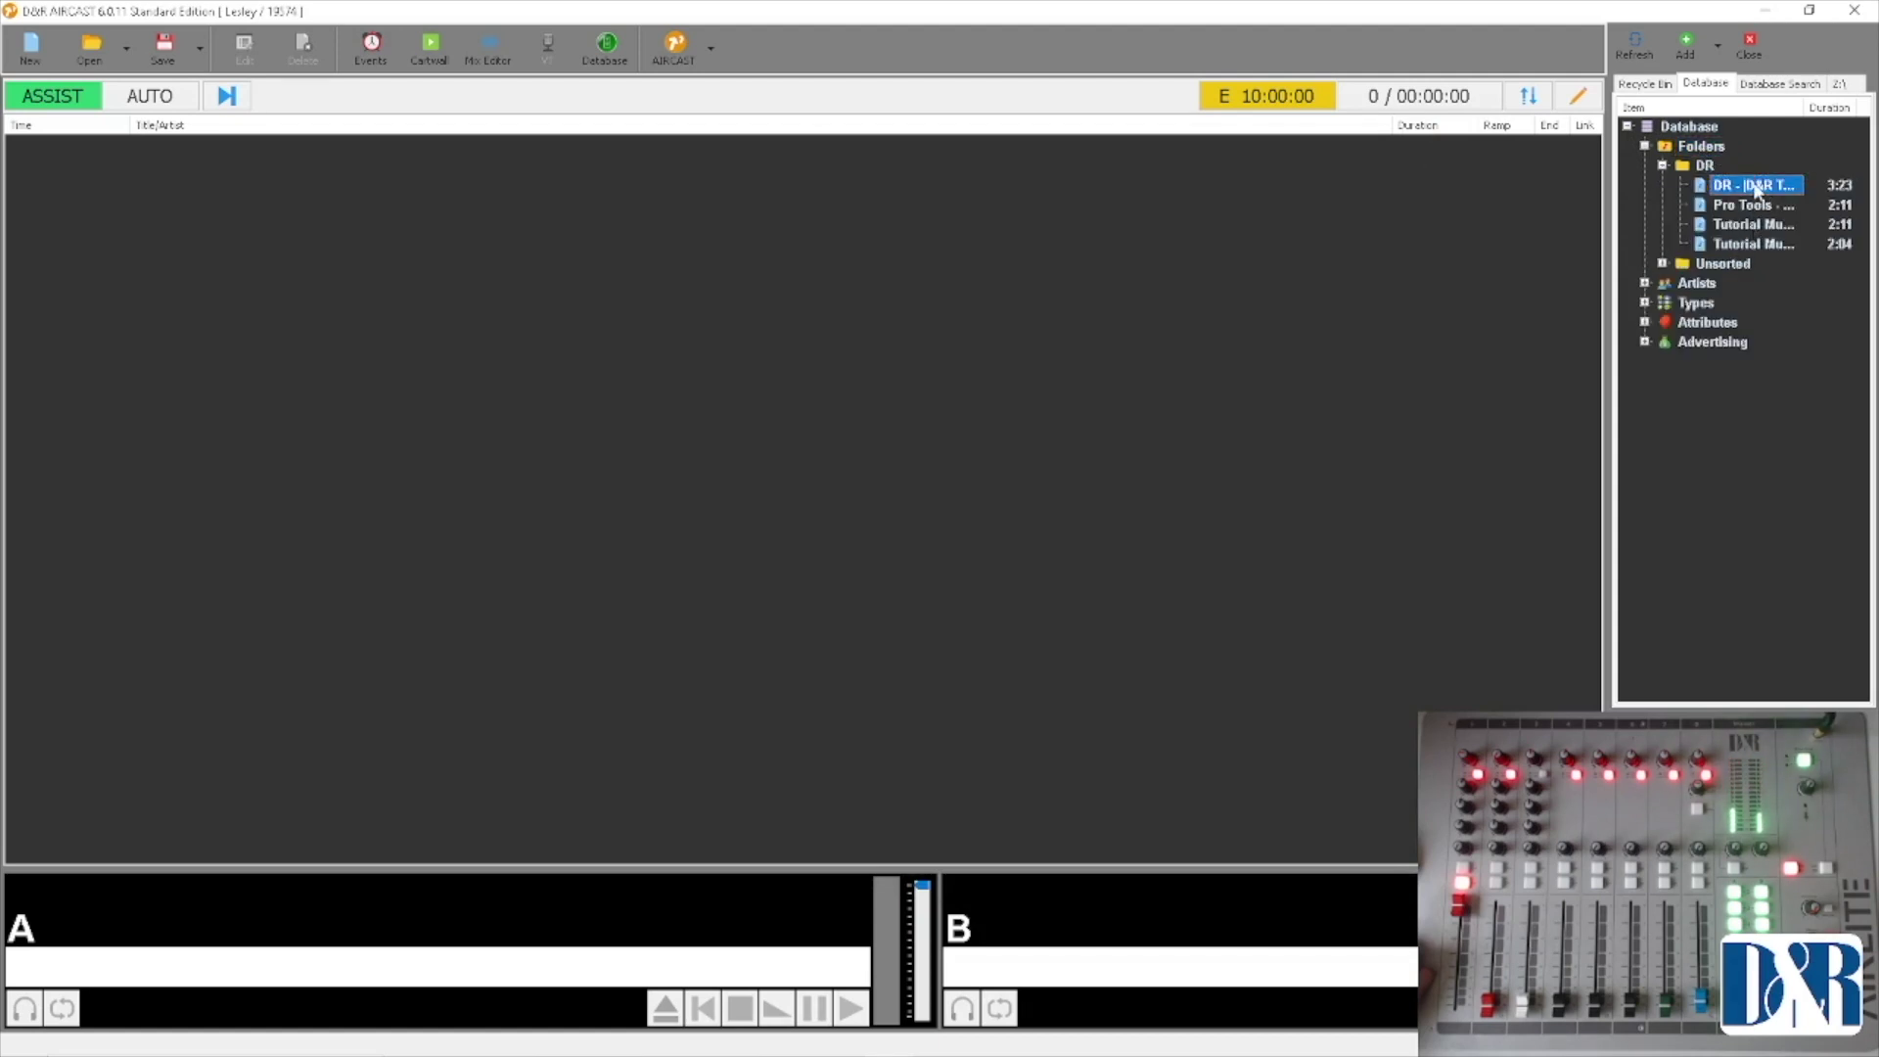